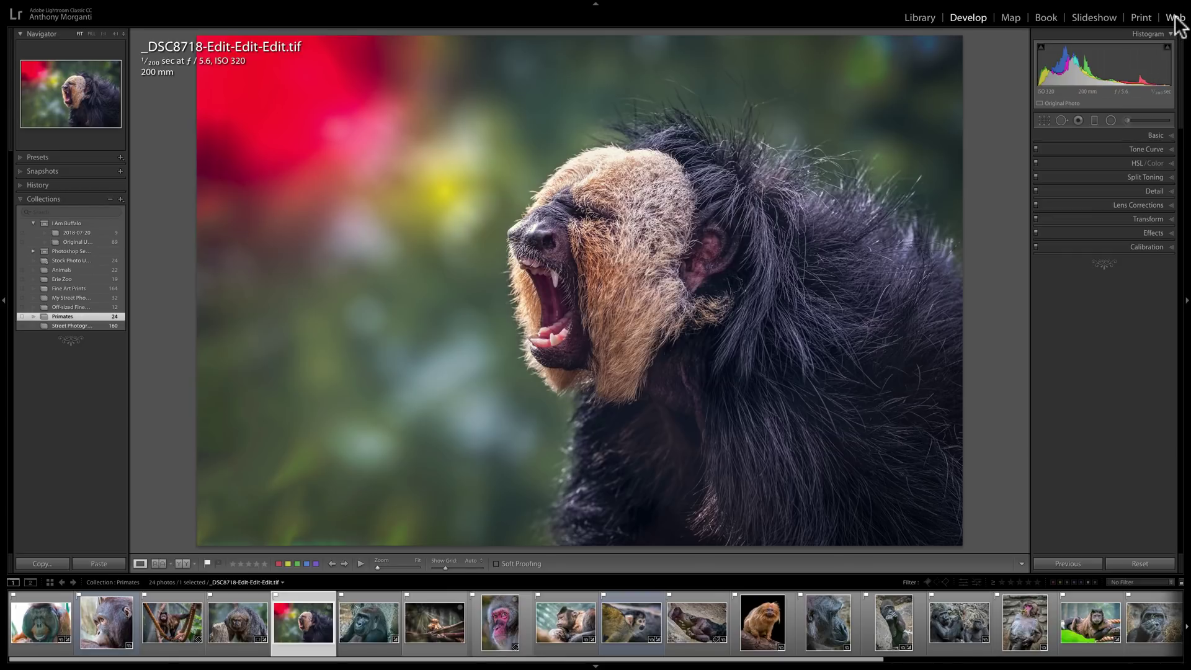
In the Web module, preview the Primates photos as Grid, Square, then Track Gallery.
click(1176, 20)
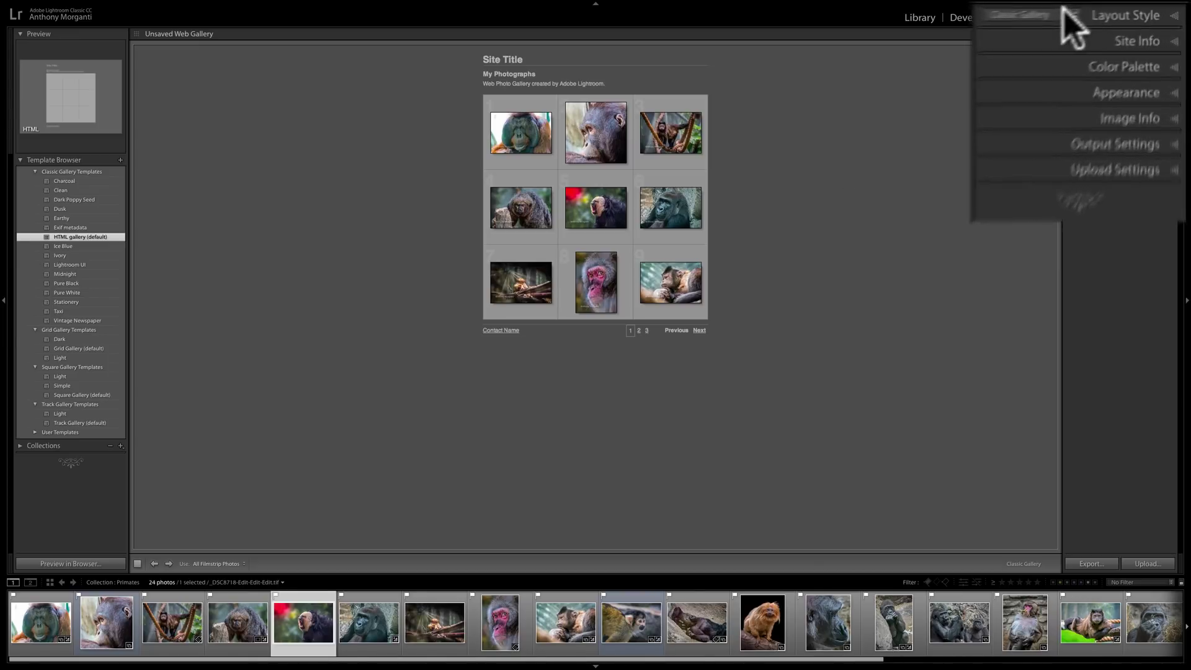
click(1032, 19)
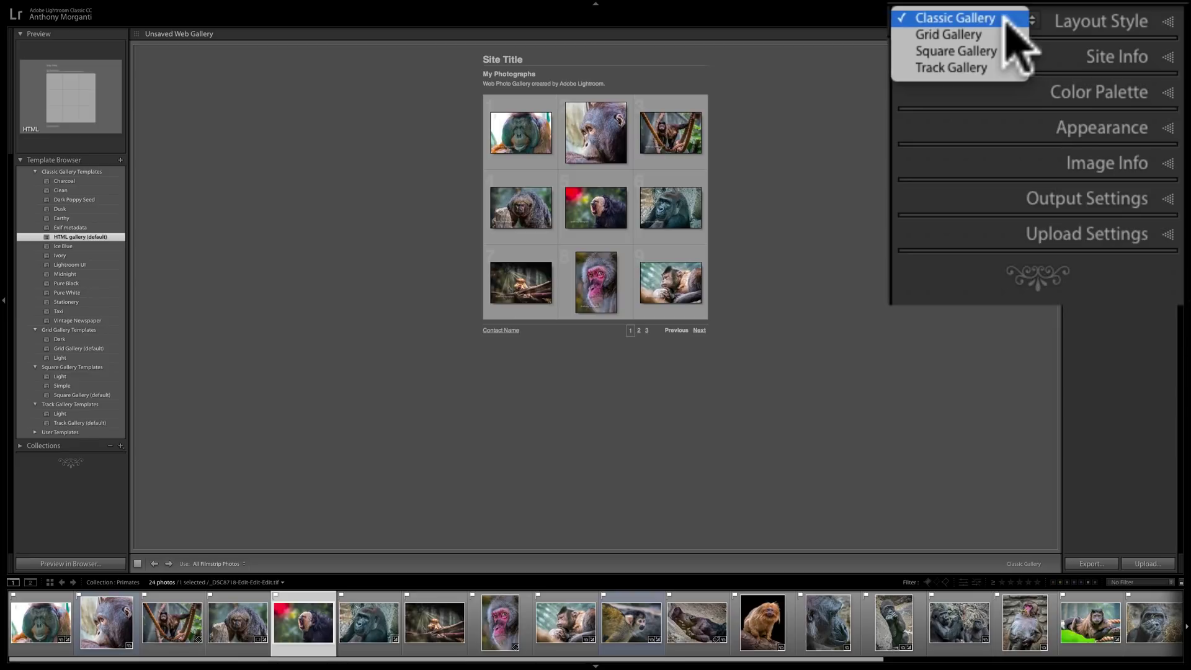
click(977, 34)
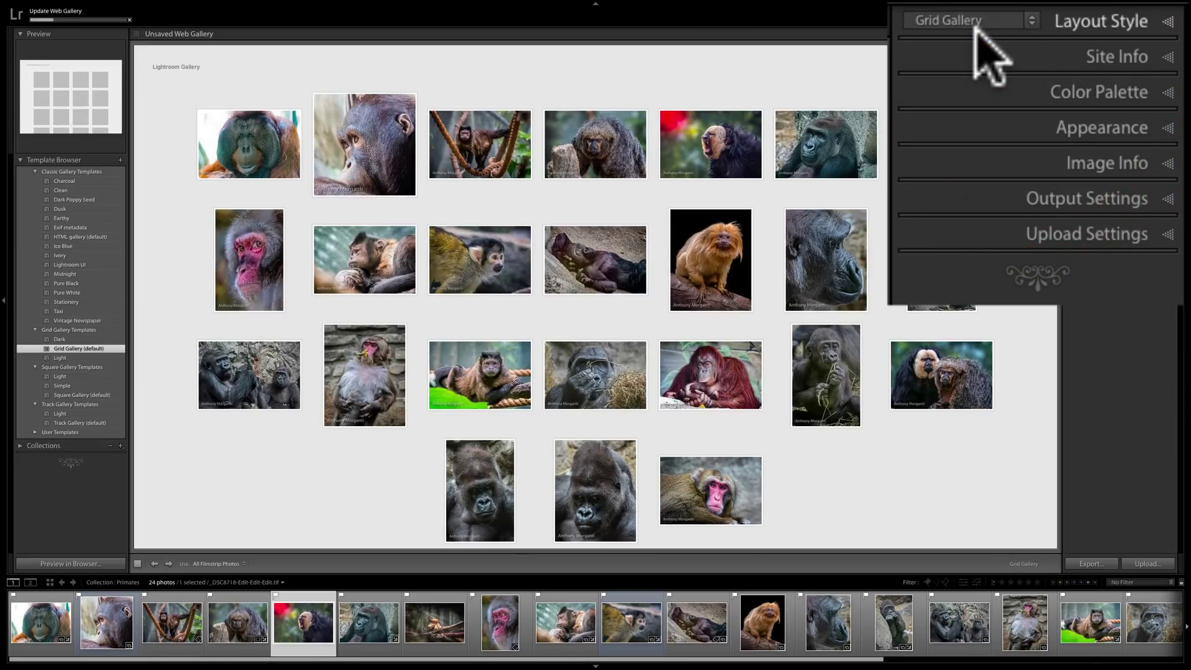
click(992, 21)
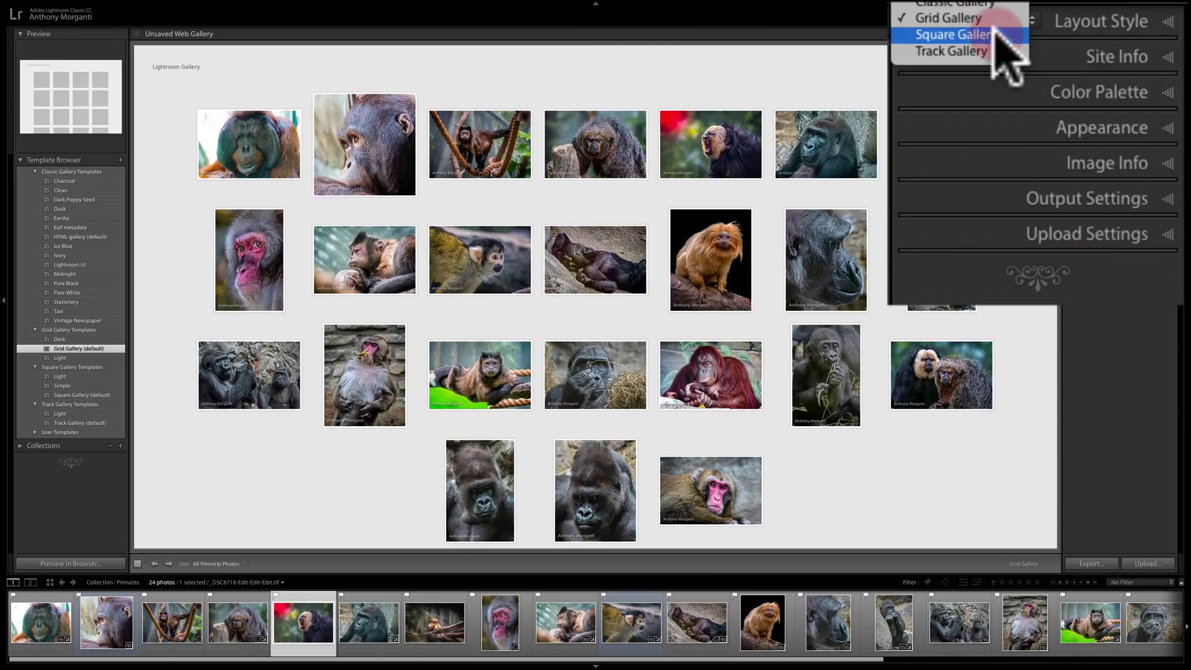
click(992, 32)
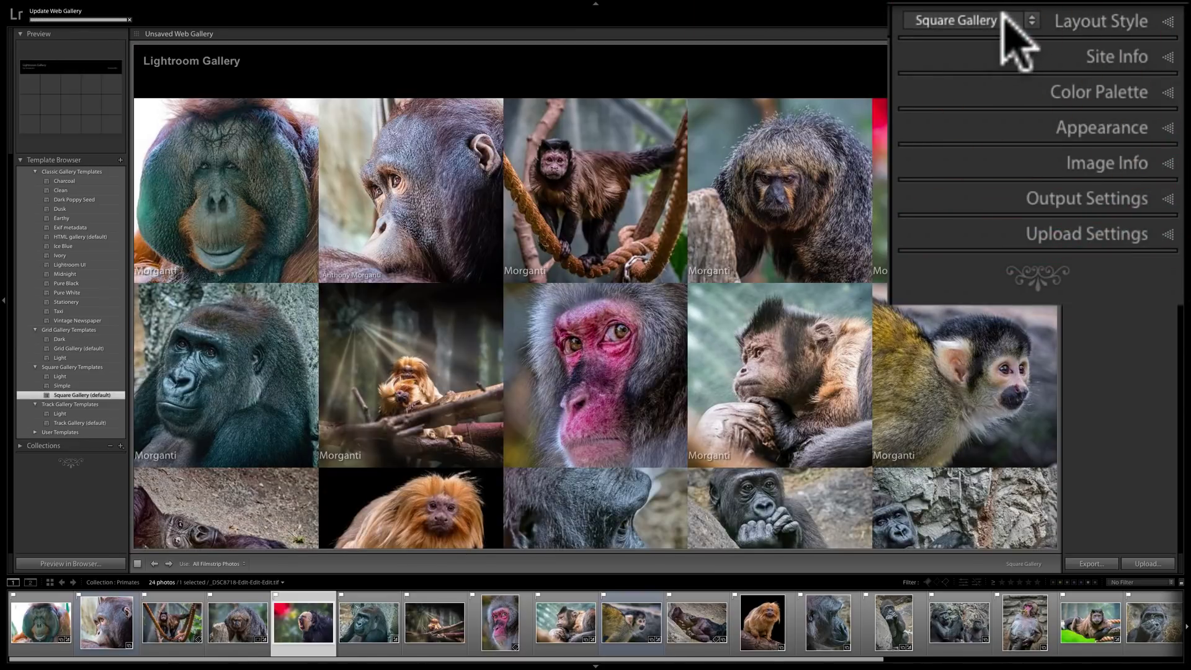
click(994, 20)
click(997, 34)
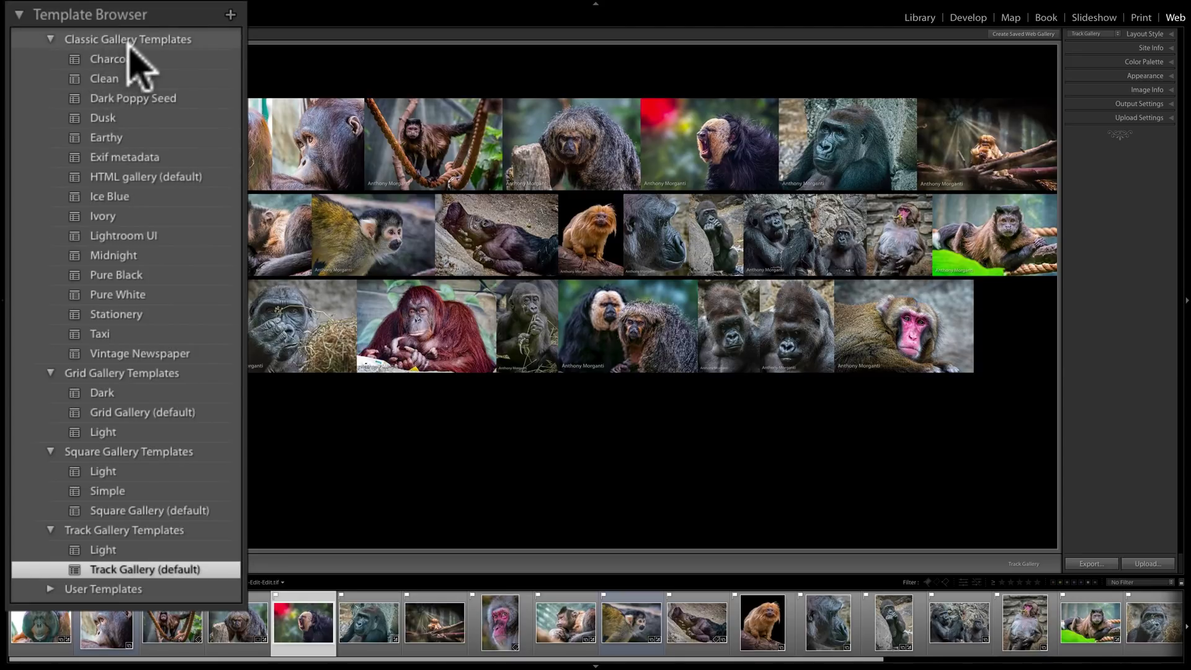
click(106, 60)
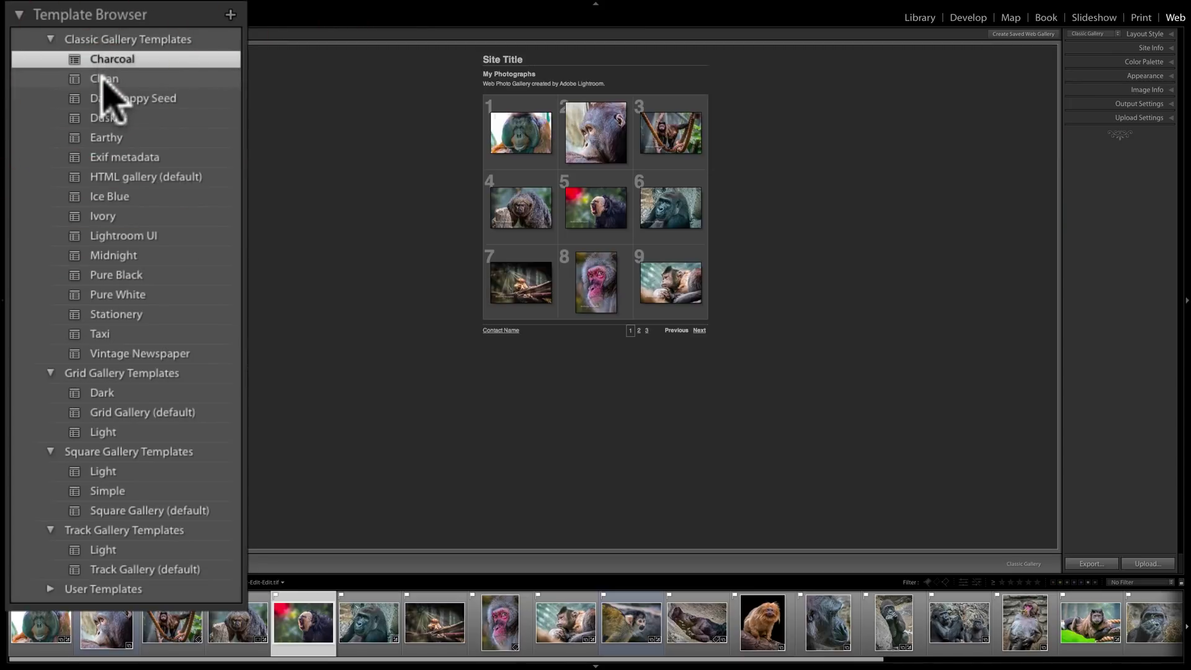
click(103, 79)
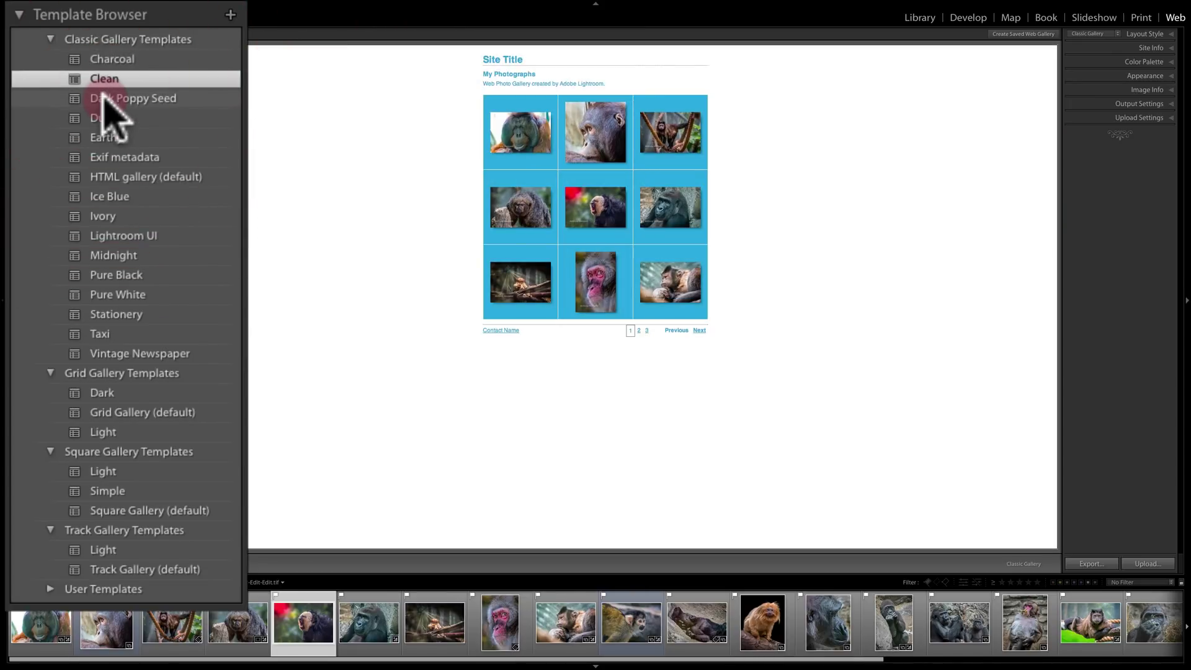
click(105, 100)
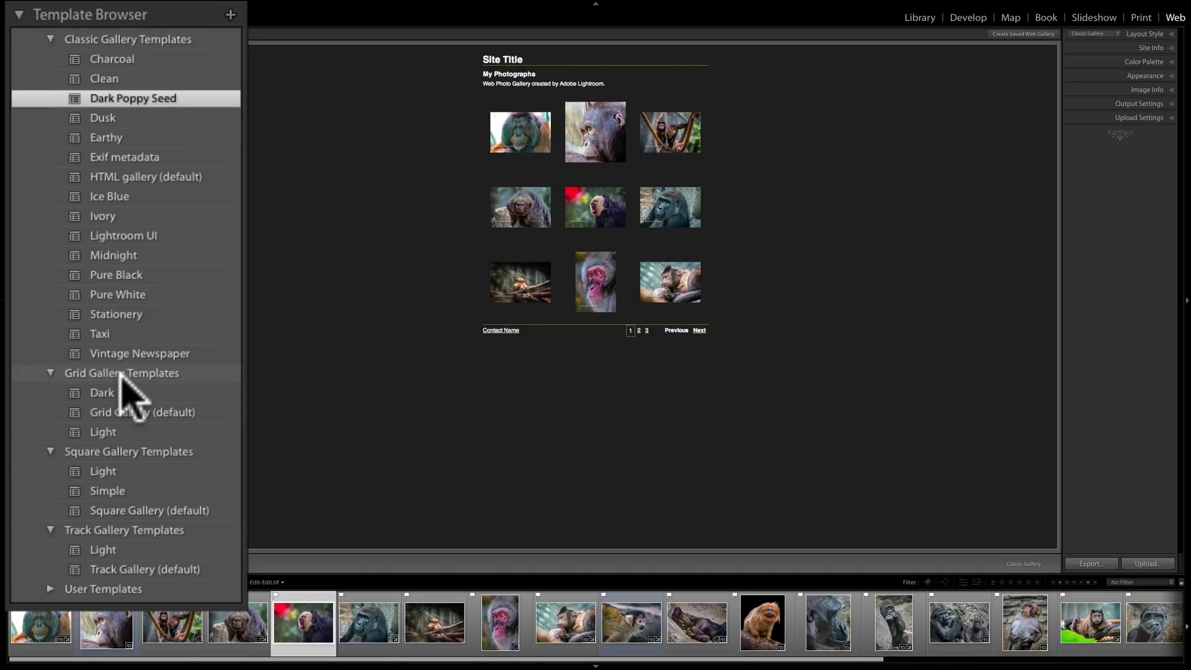
click(100, 394)
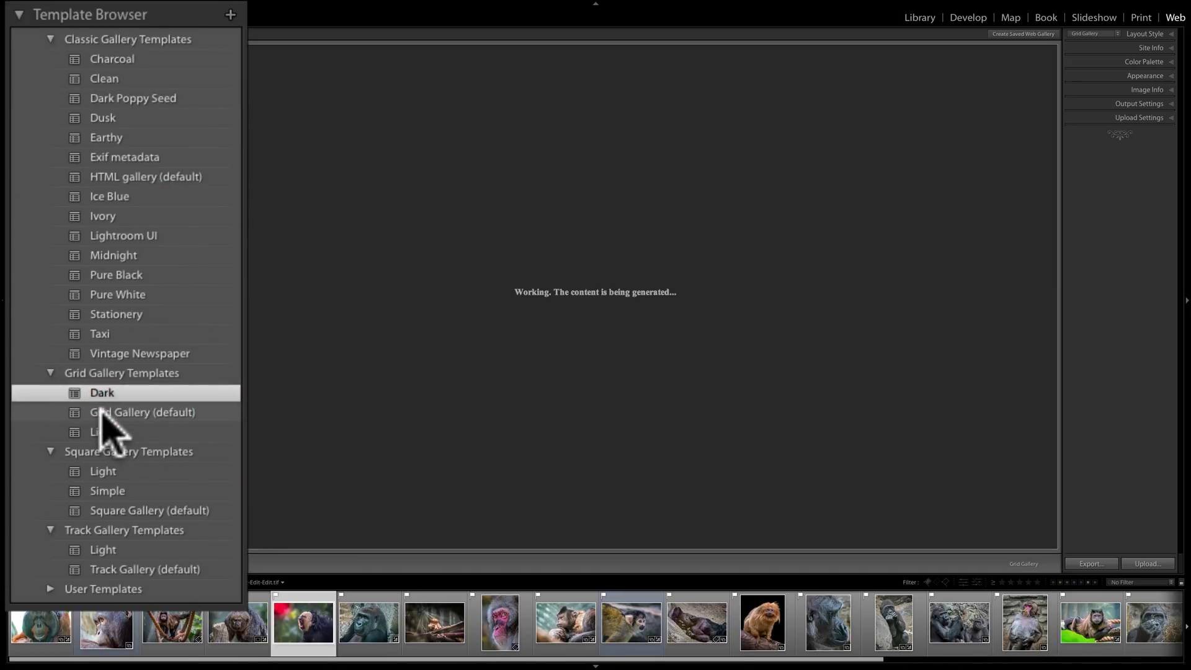
click(109, 413)
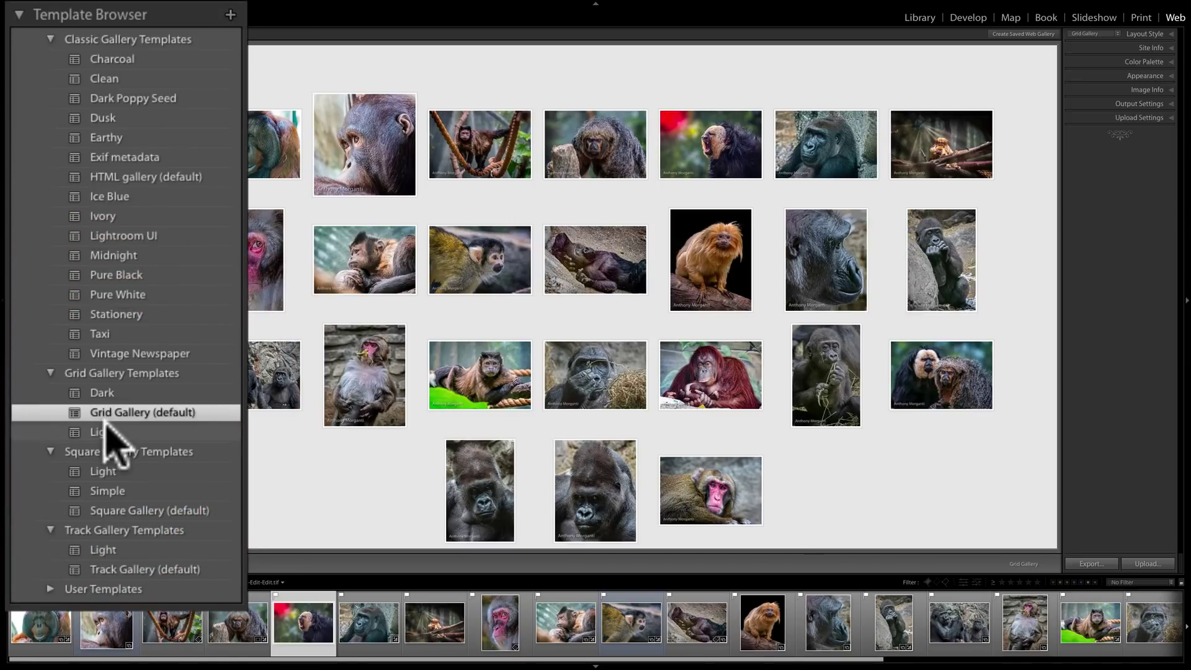
click(74, 431)
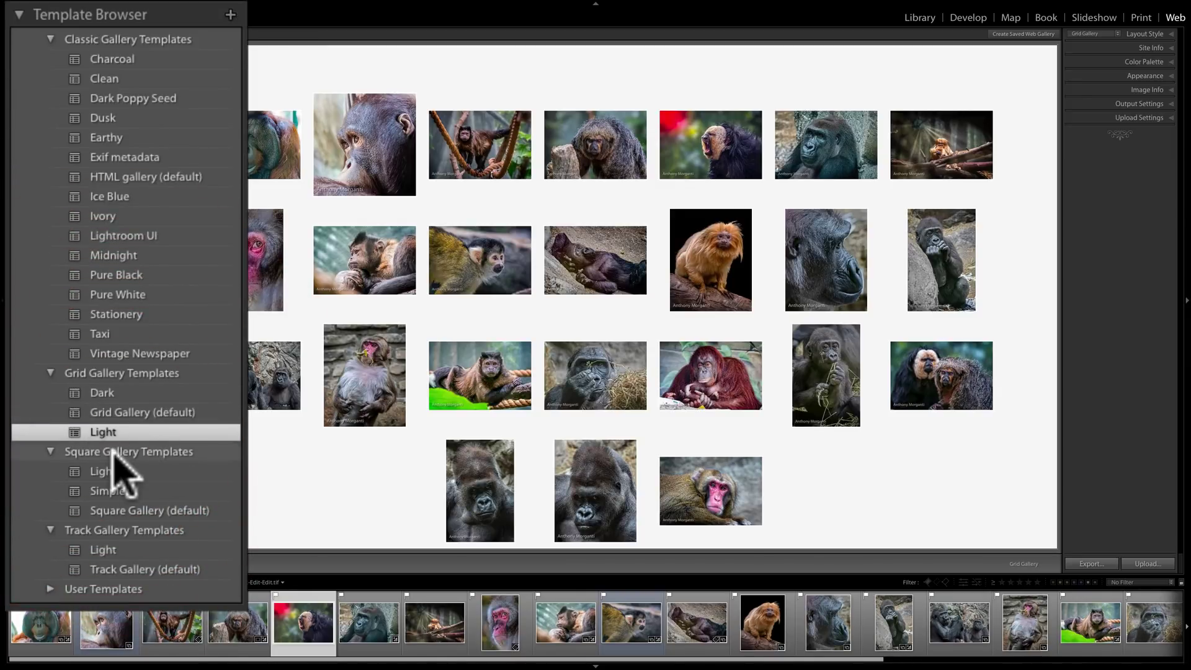
click(106, 472)
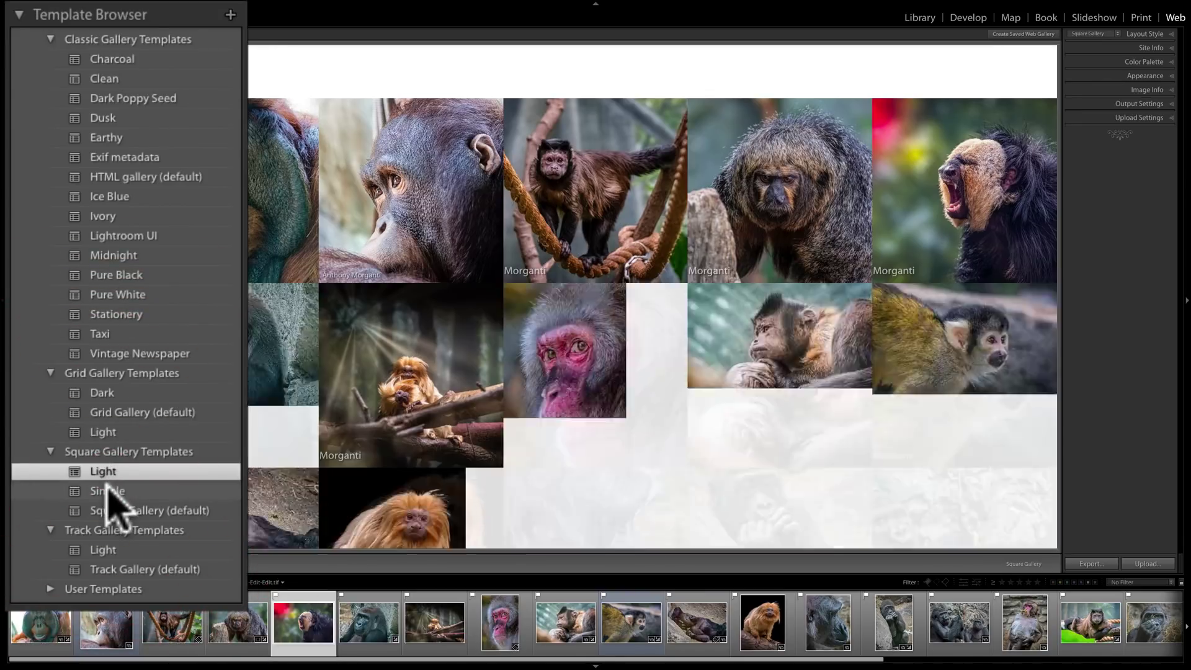
click(107, 490)
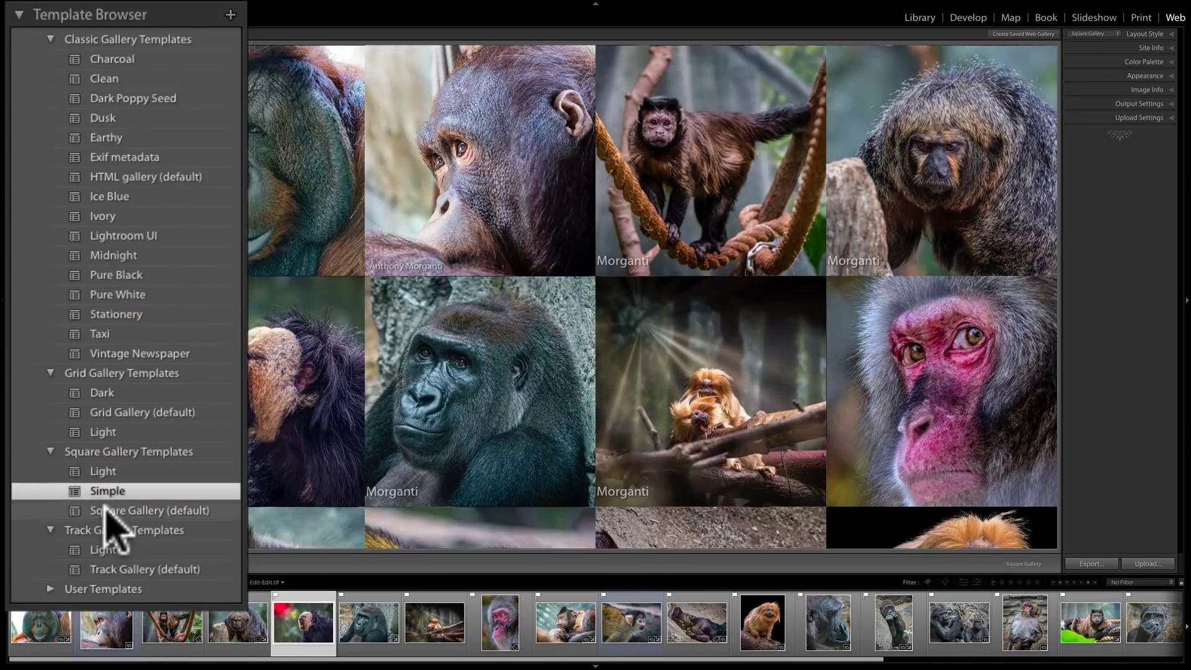
click(108, 510)
click(105, 550)
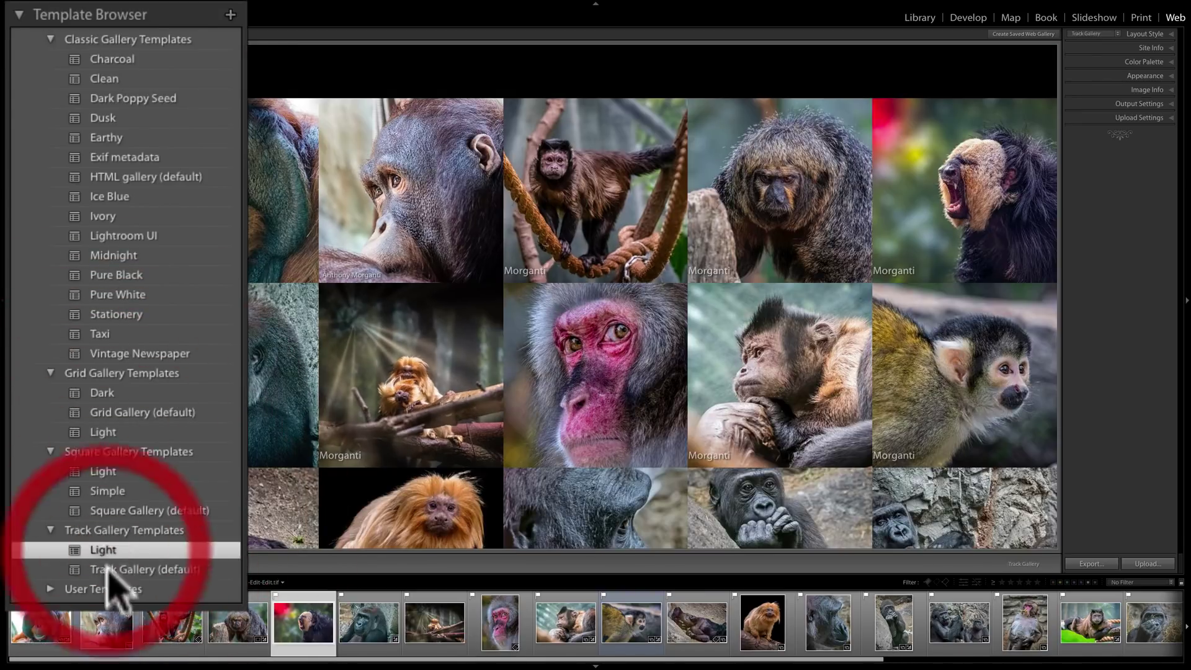
click(118, 568)
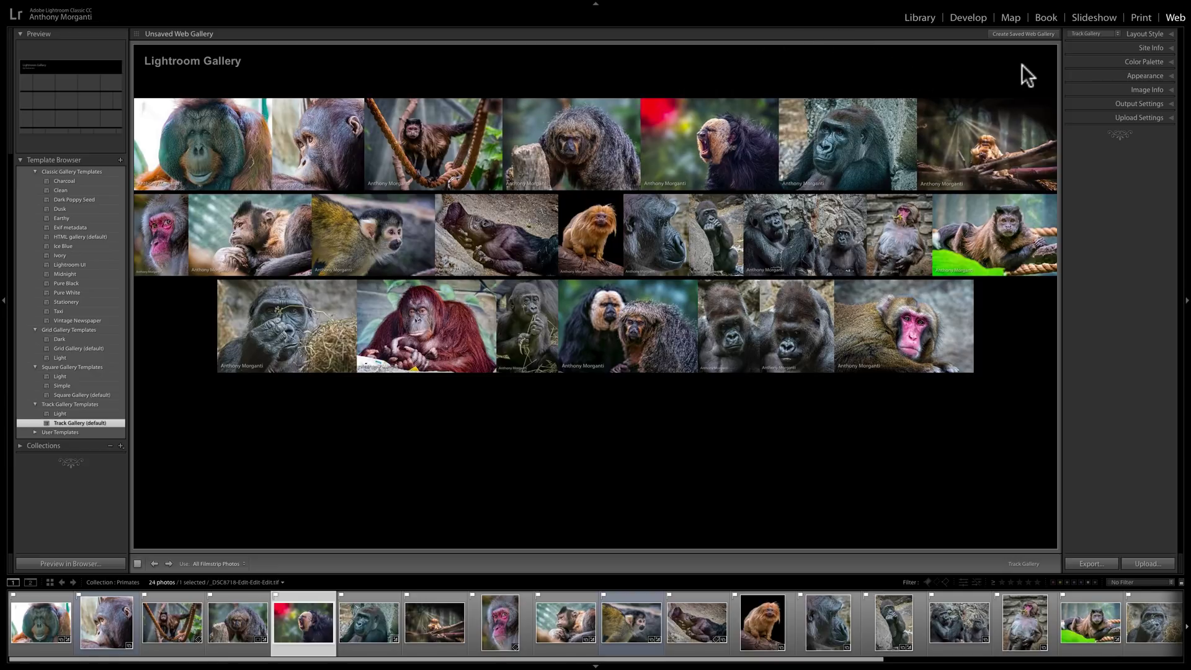
Apply the Square Gallery (default) layout and collapse the Layout Style panel.
click(1087, 32)
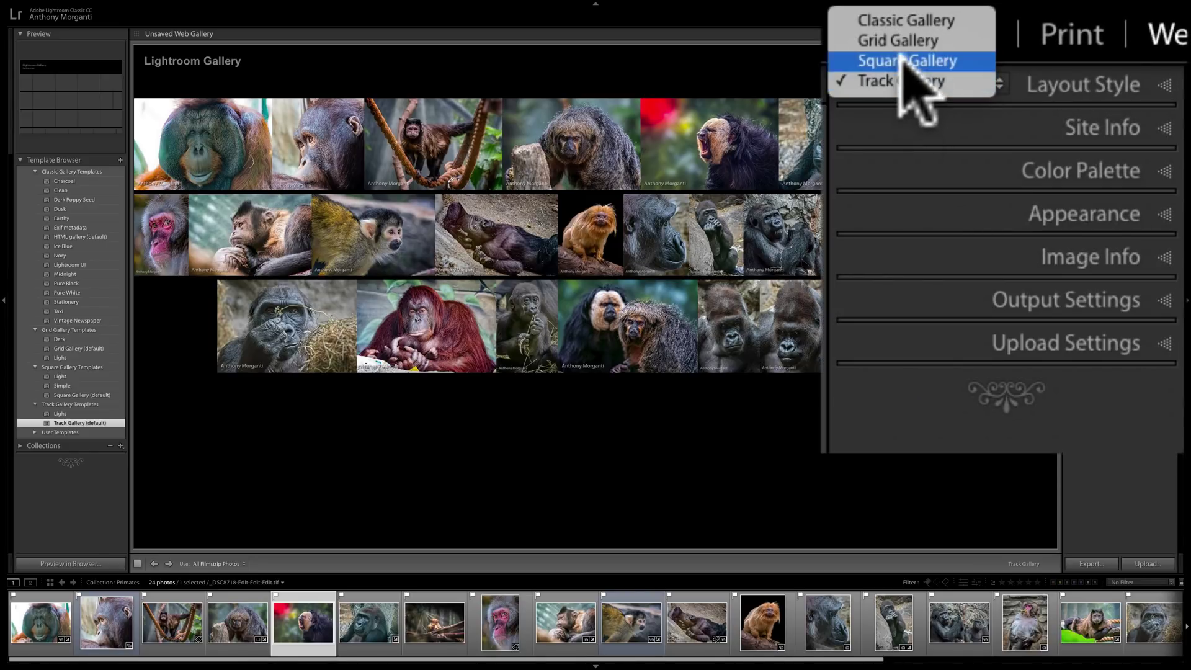
click(905, 61)
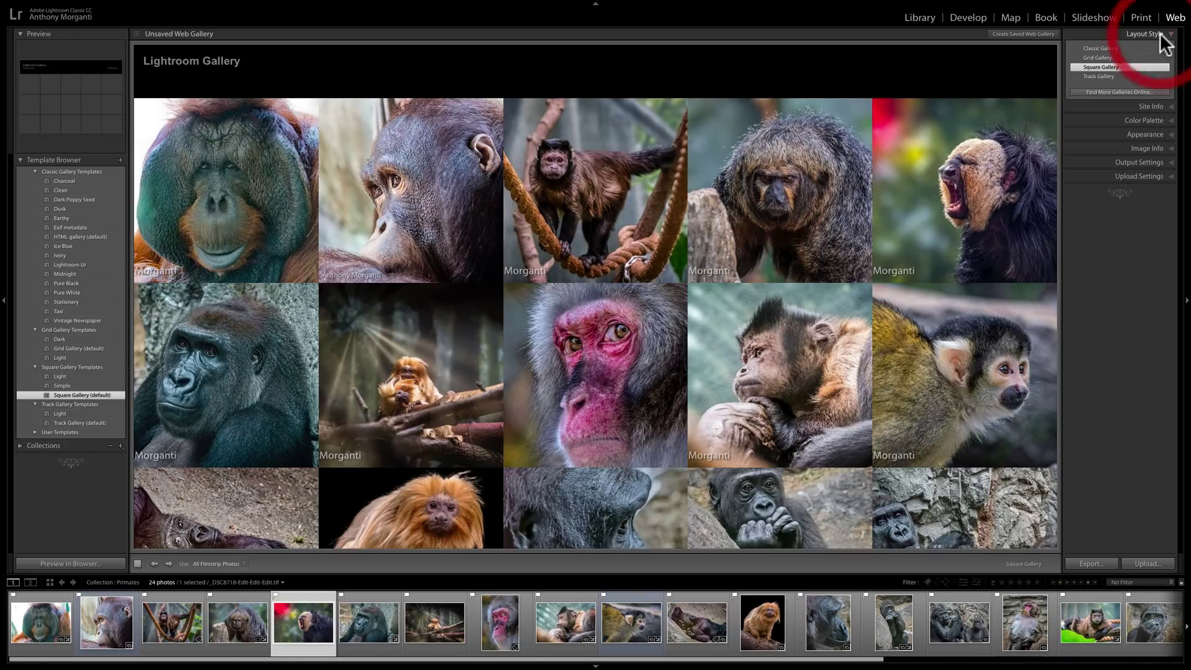
click(1130, 35)
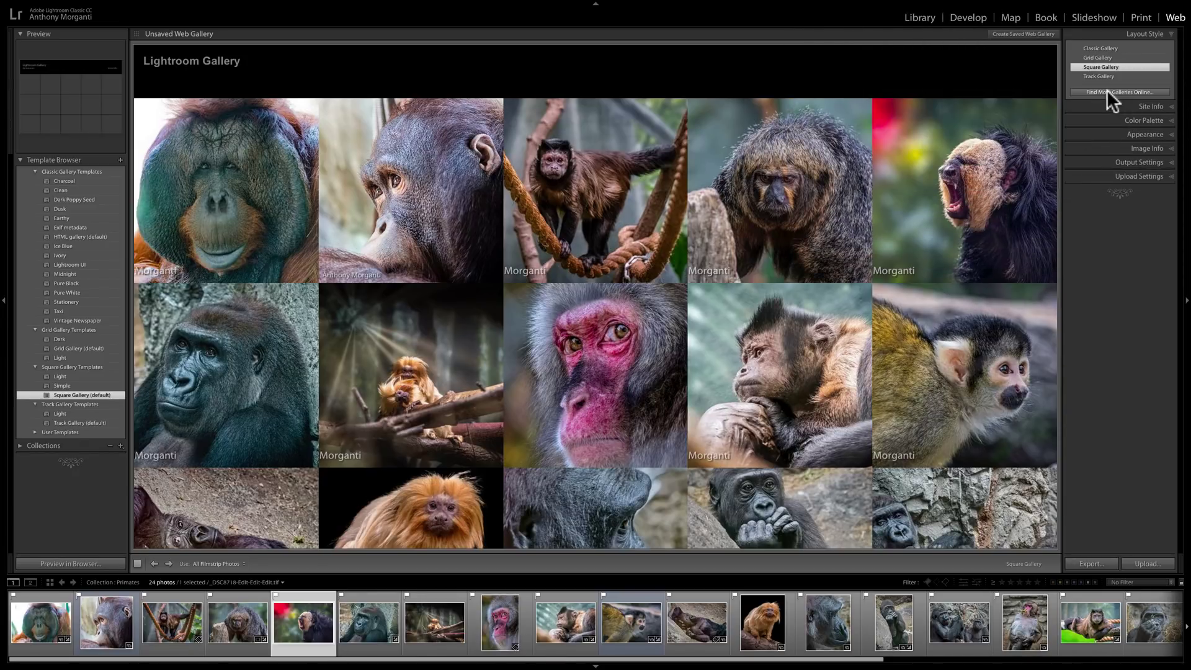
click(1139, 32)
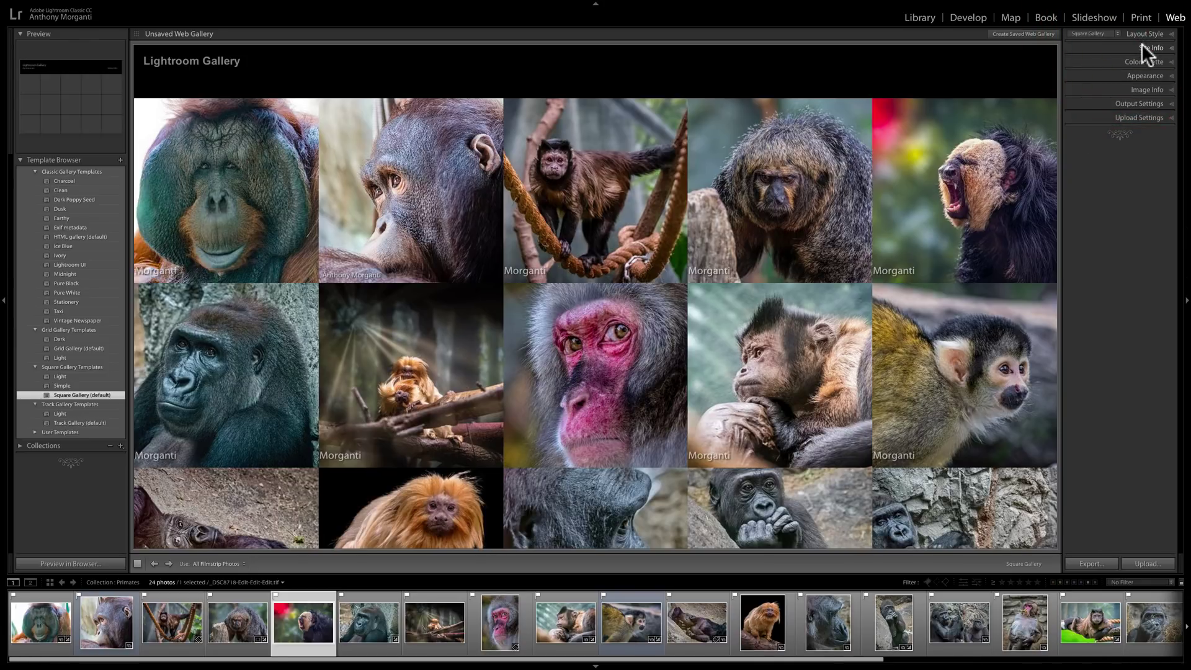
Set the Gallery Title to 'Primates' and enter the gallery author's name.
click(1141, 45)
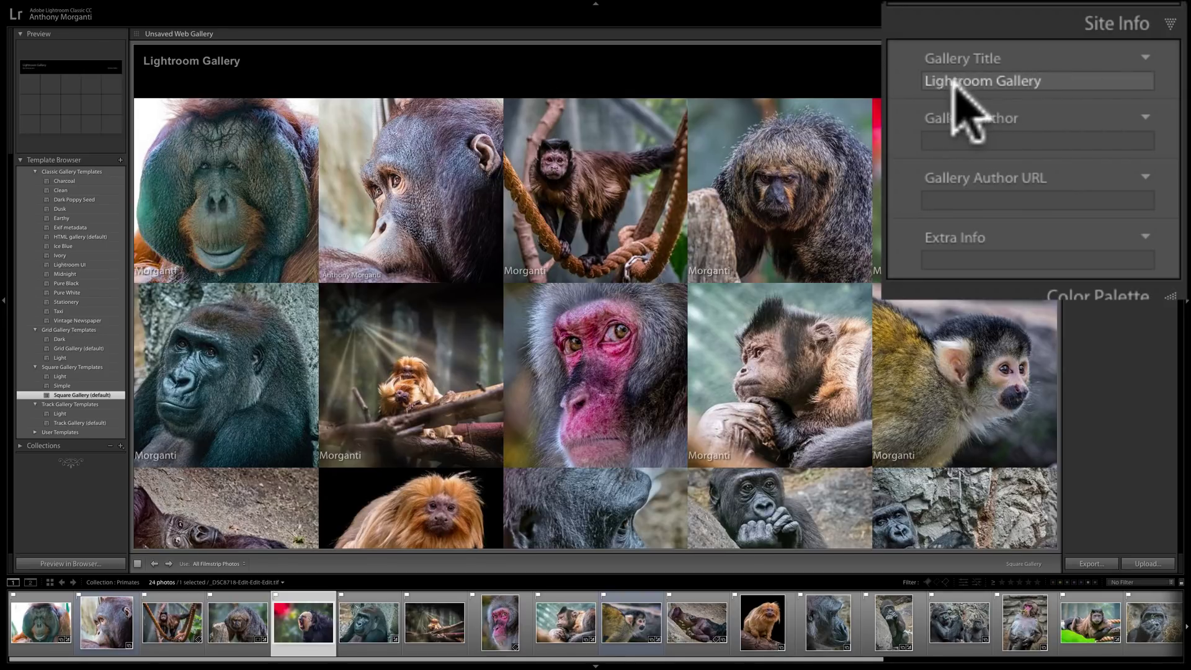
click(1053, 81)
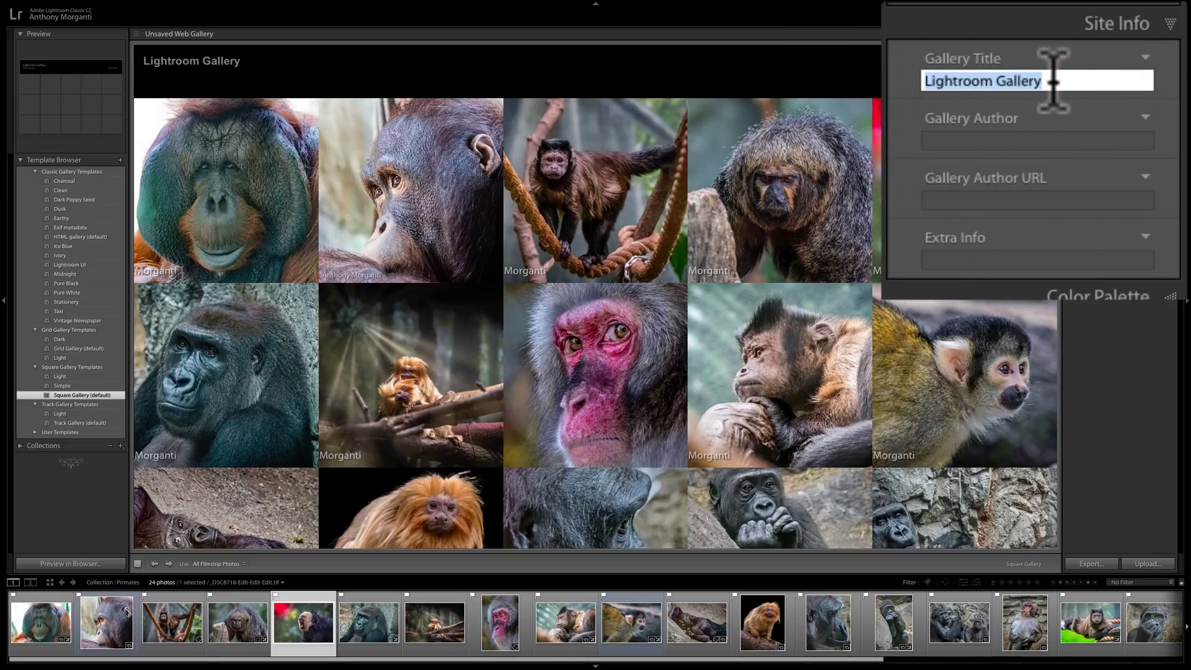
text(Primates)
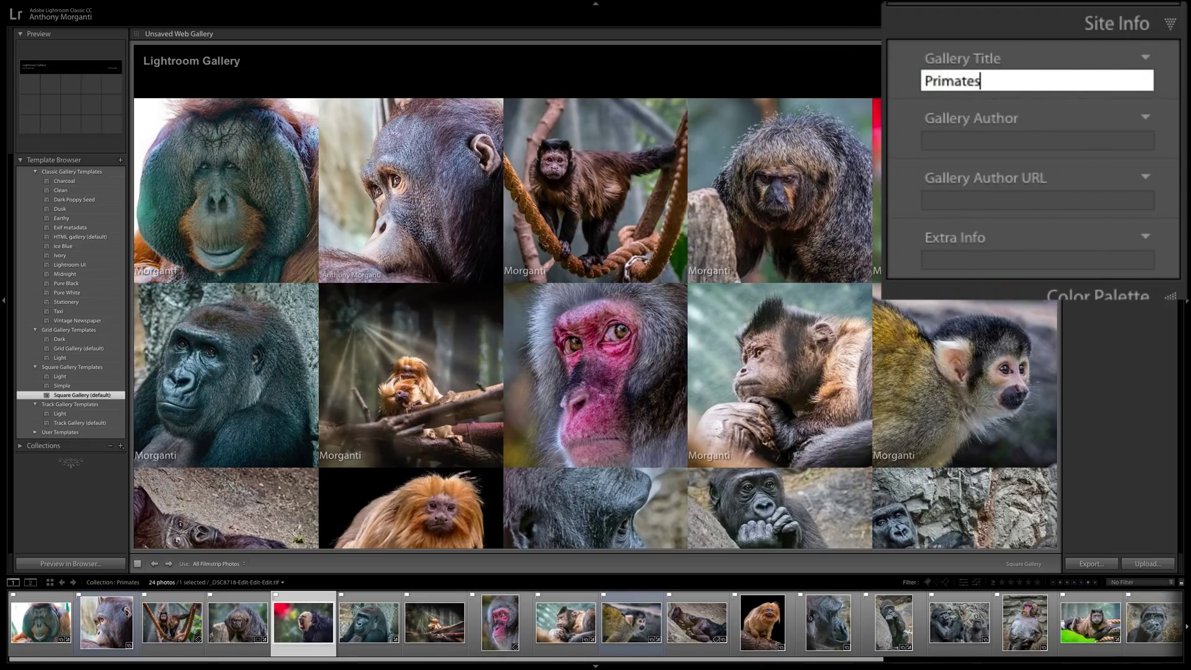
click(1037, 140)
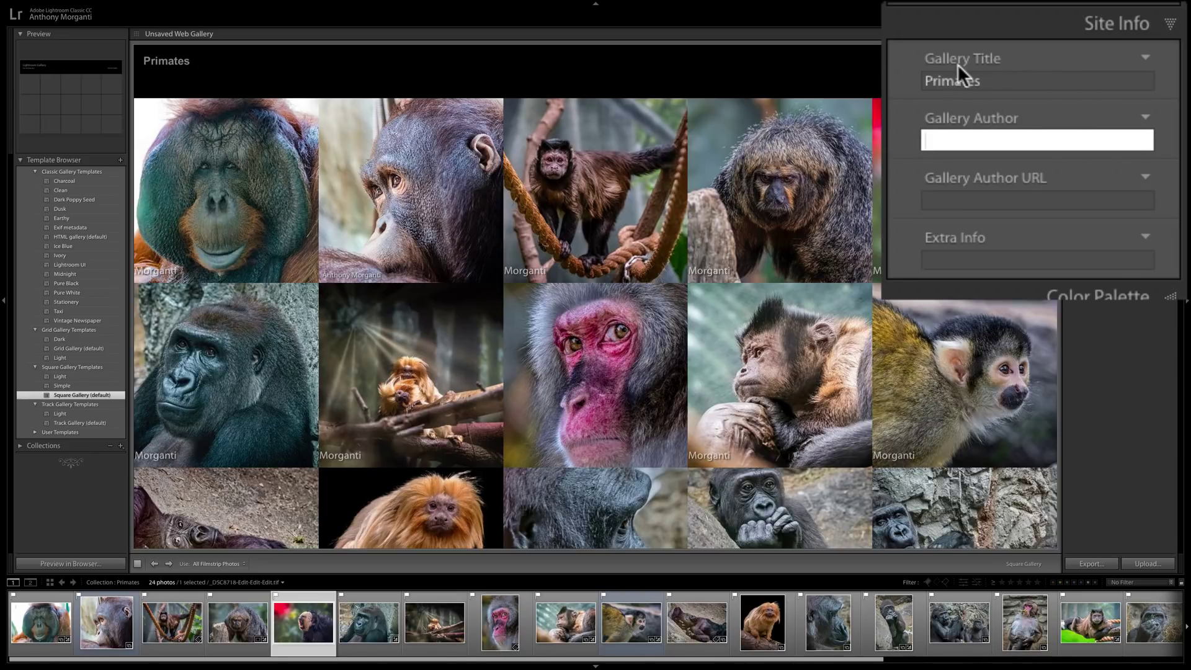
text(Anthony Morganti)
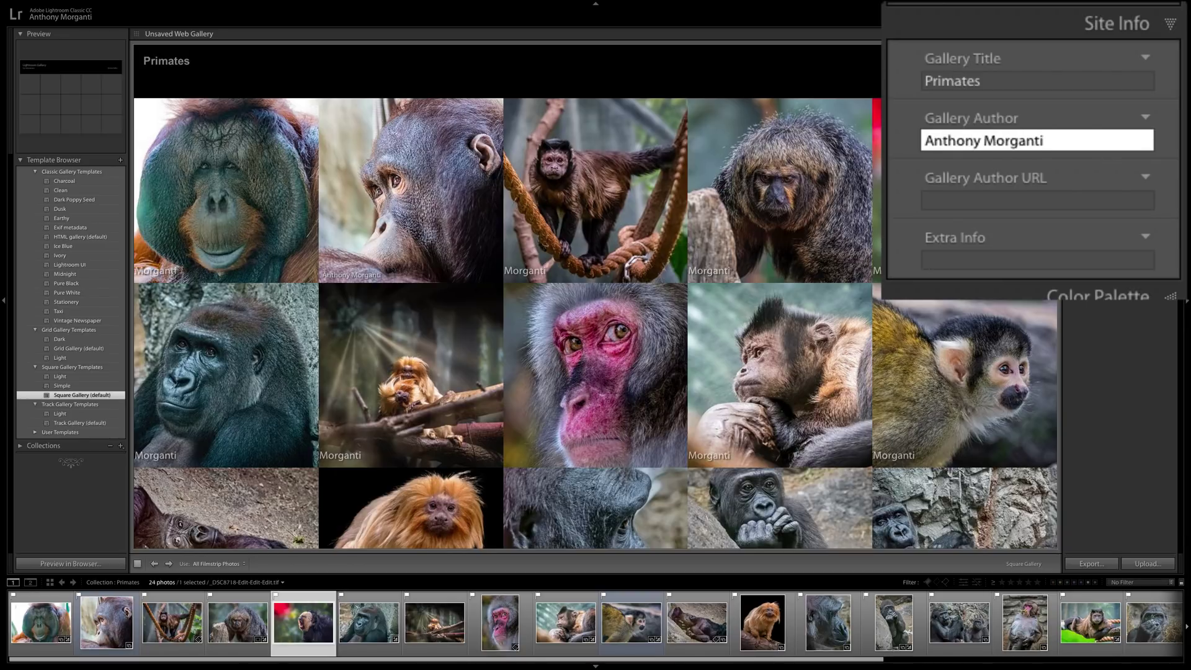
Paste the author's website URL and add 'Test' as the Extra Info line.
click(953, 200)
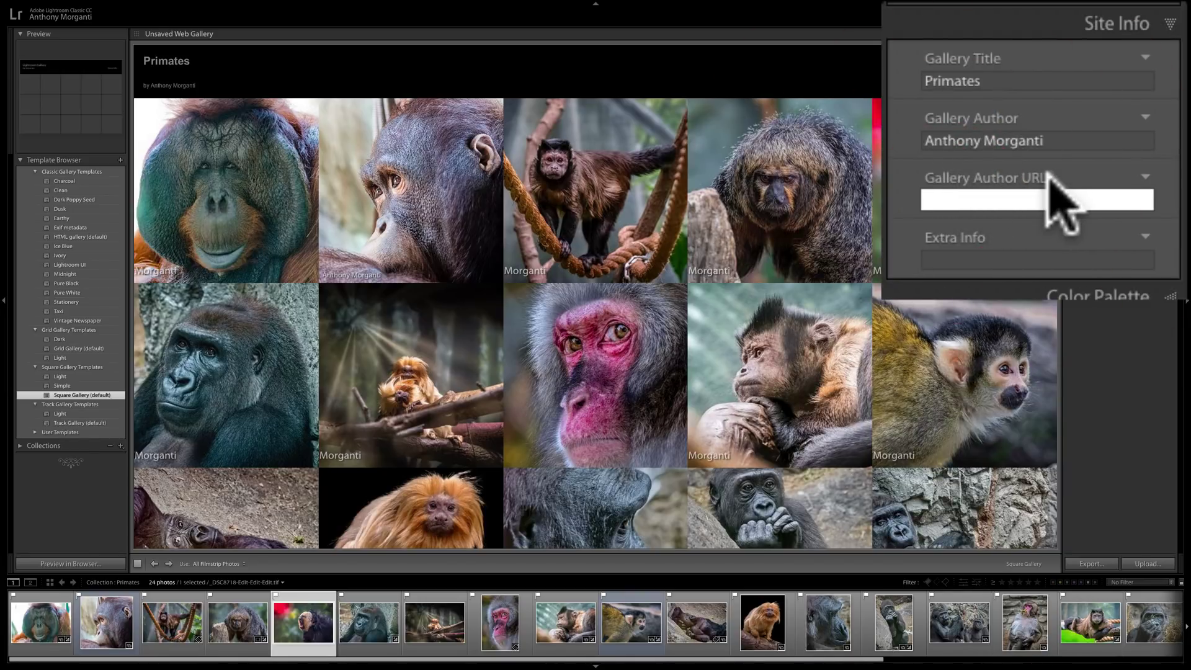
text(https://OnlinePhotographyTraining.com)
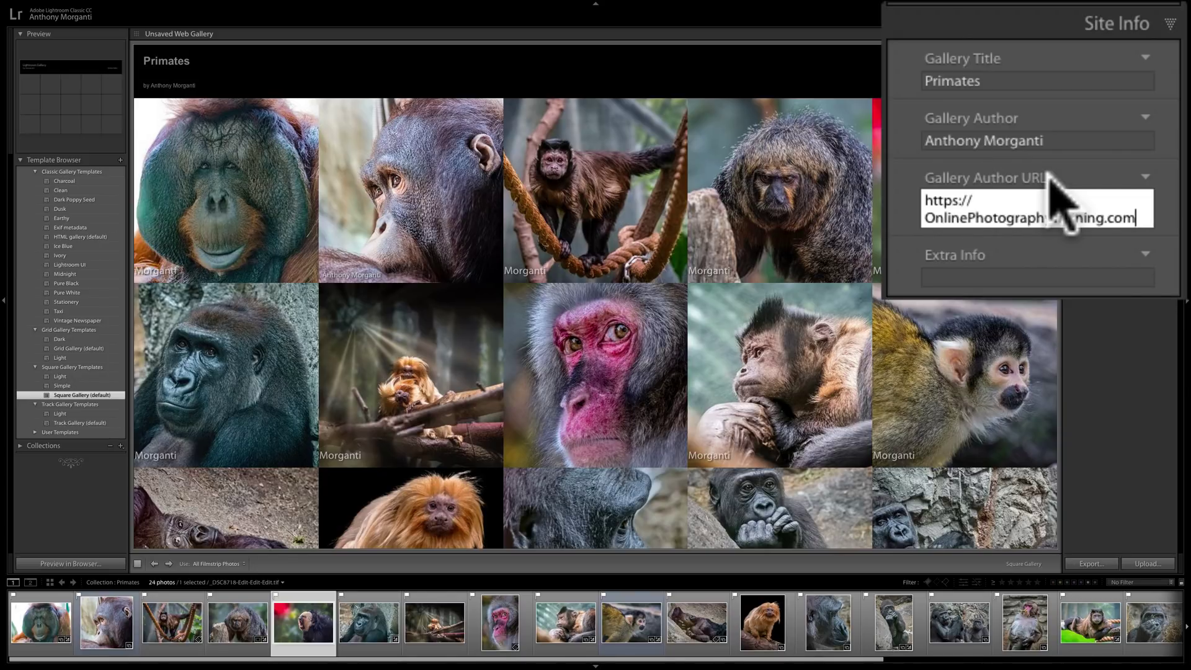
key(Tab)
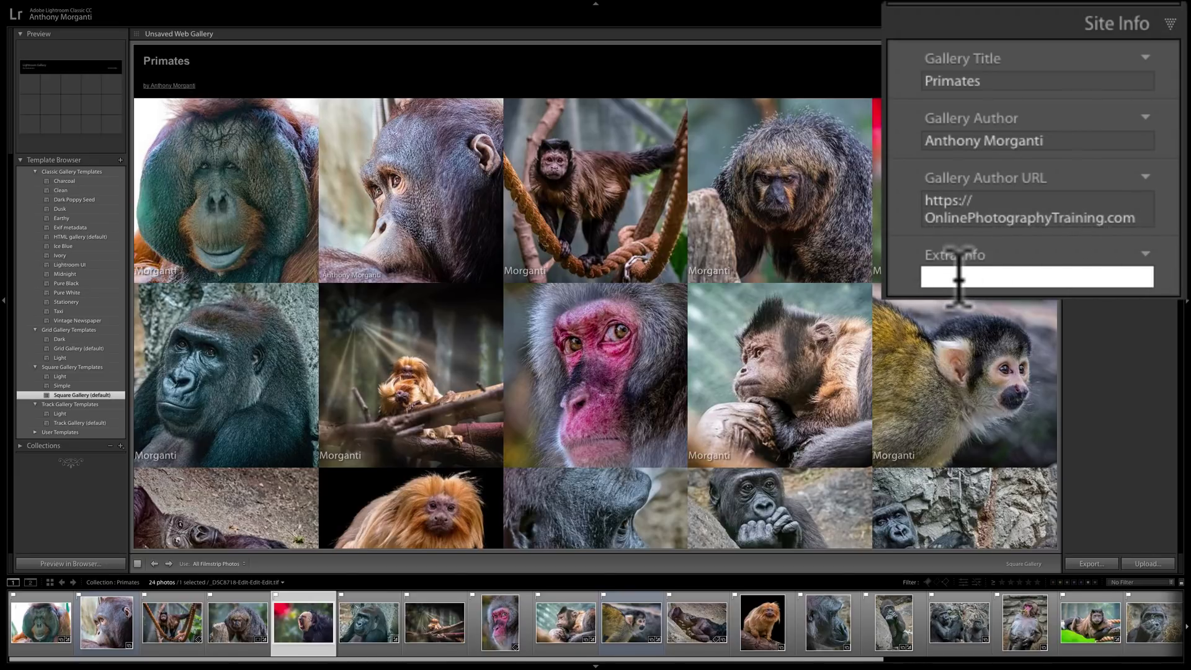
text(Test)
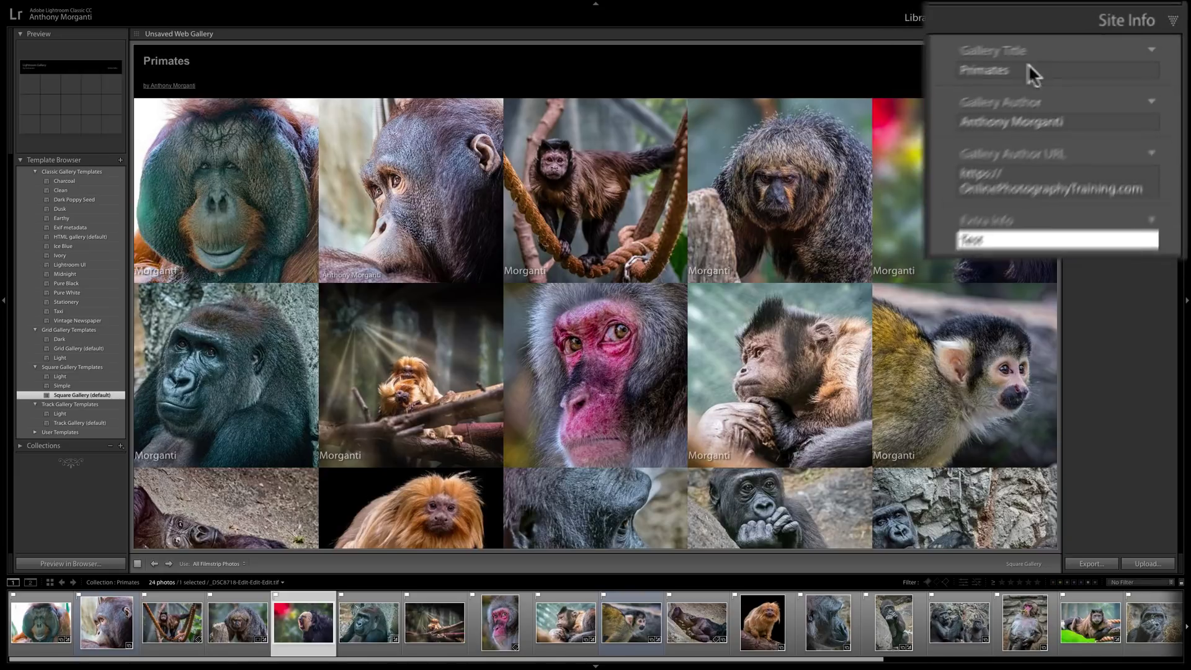
key(Return)
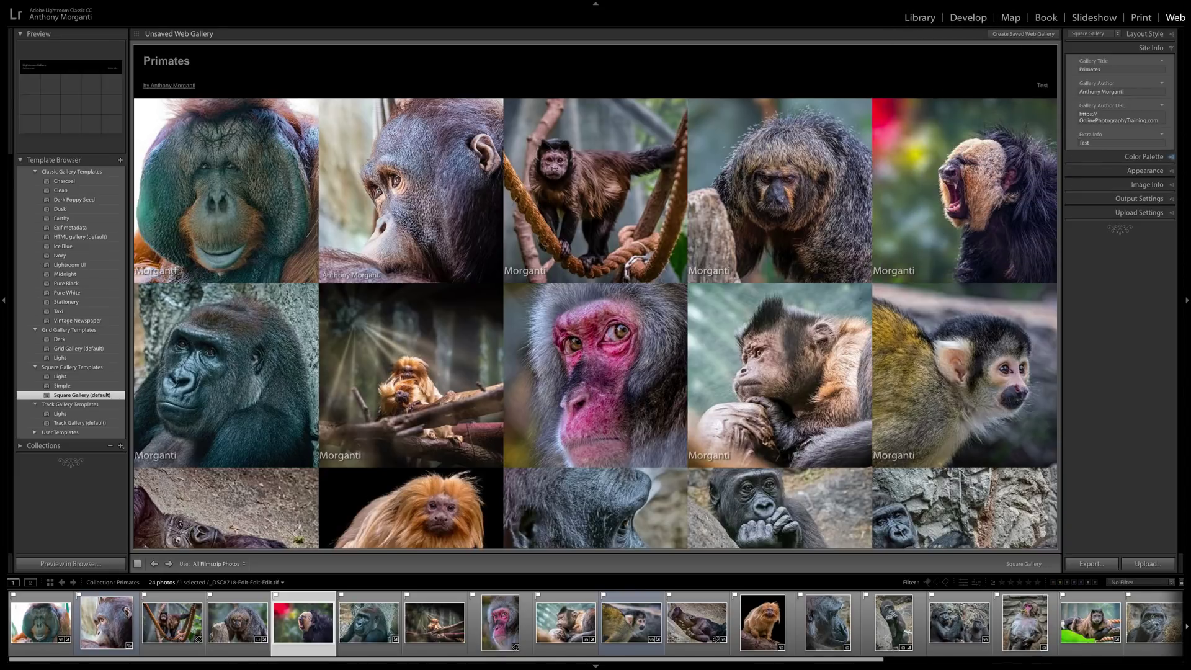
click(1116, 142)
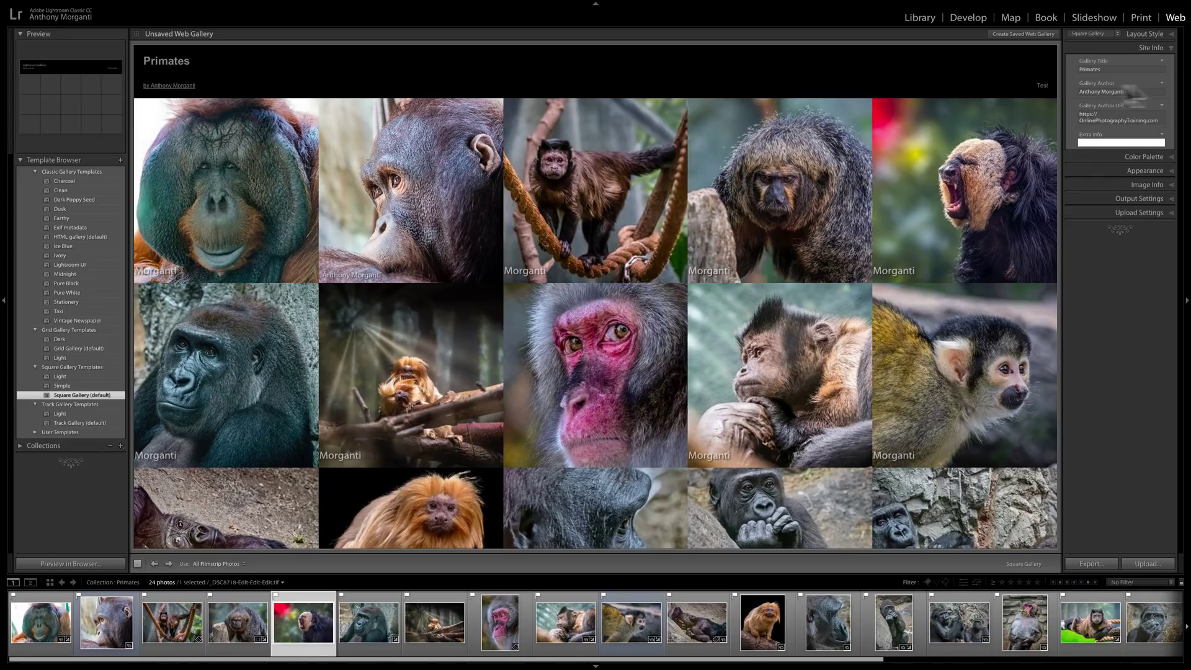
Set the gallery background colour to 20% grey.
click(1148, 46)
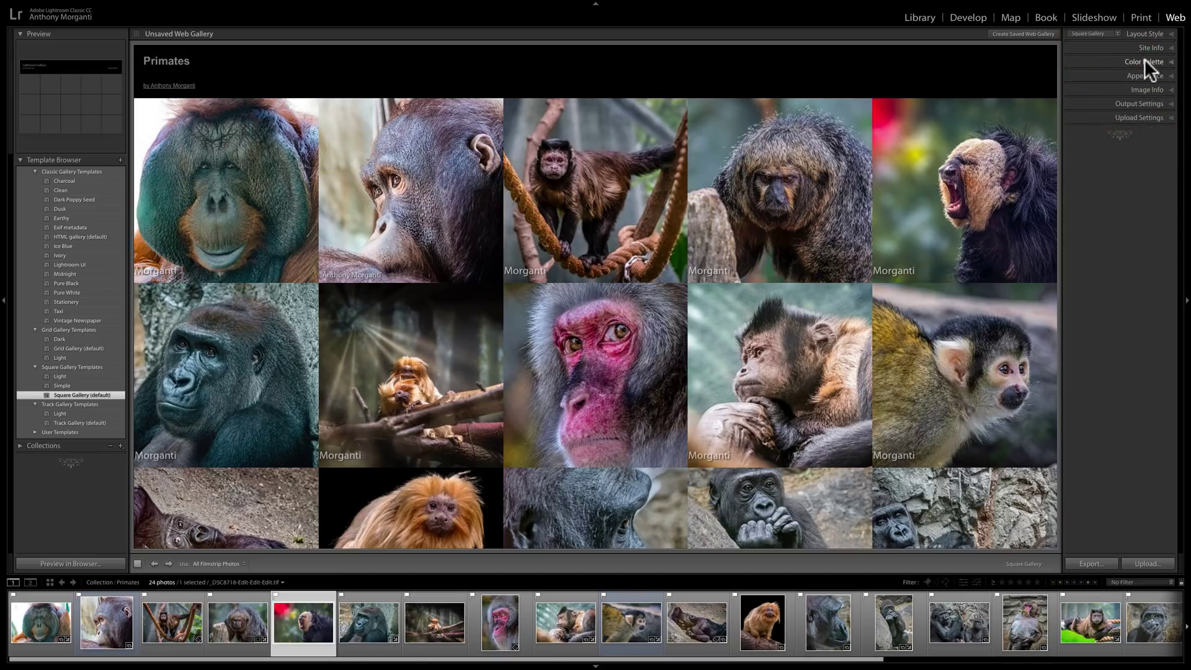
click(1144, 59)
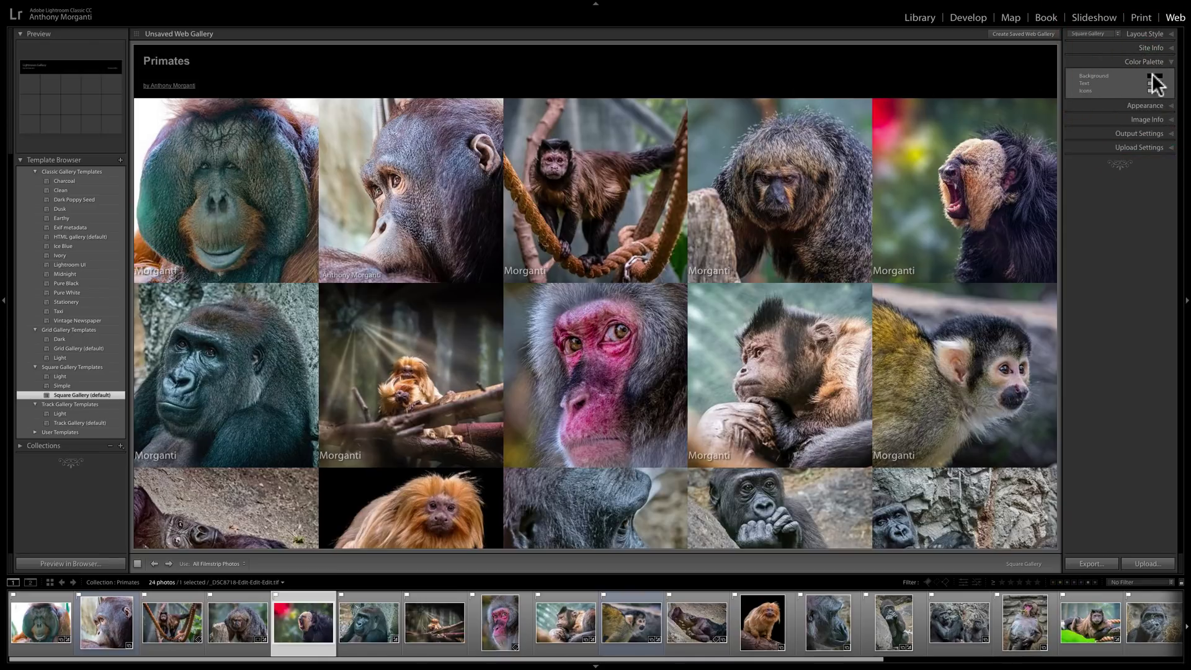
click(1152, 76)
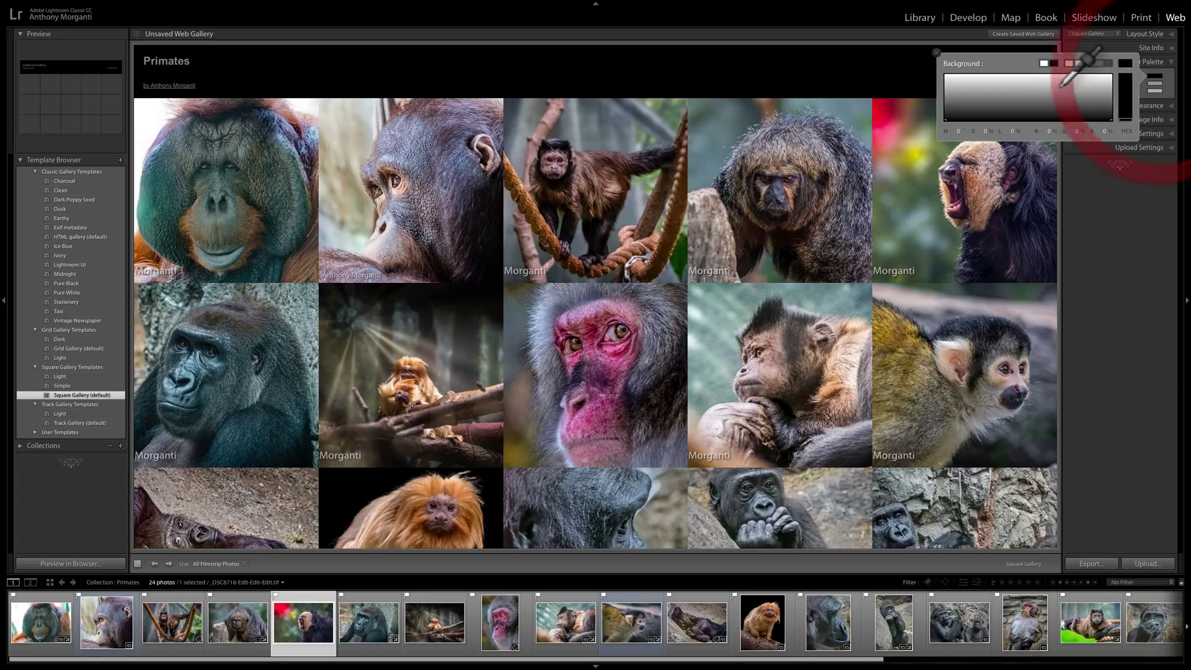
click(1034, 35)
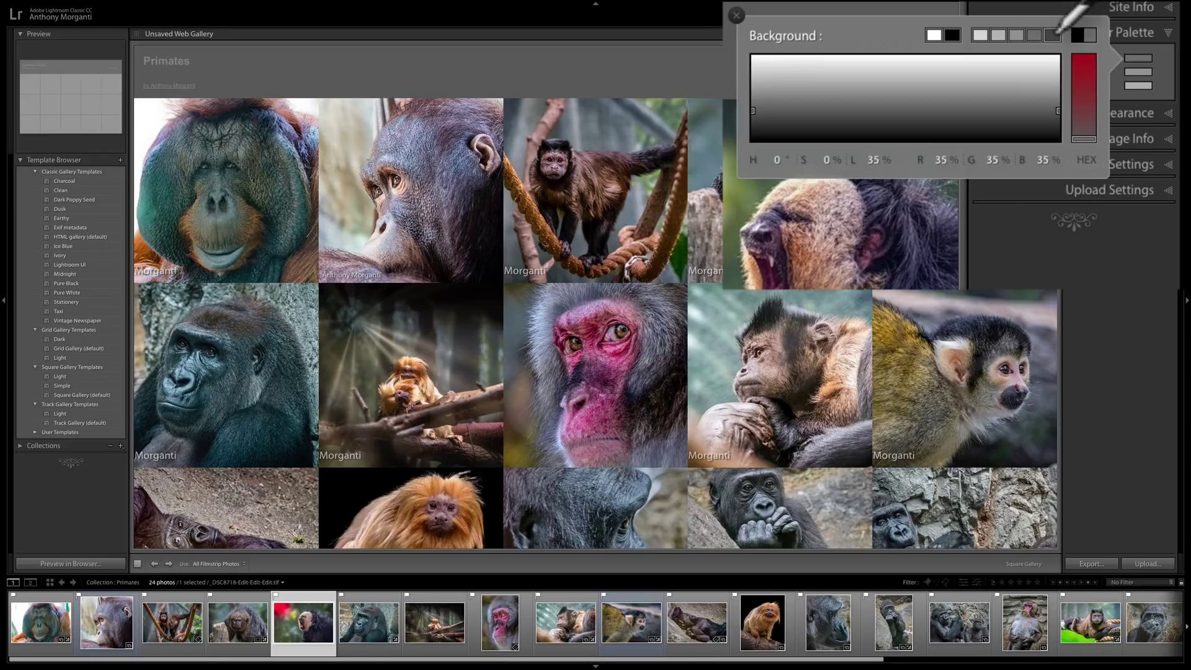
click(1053, 35)
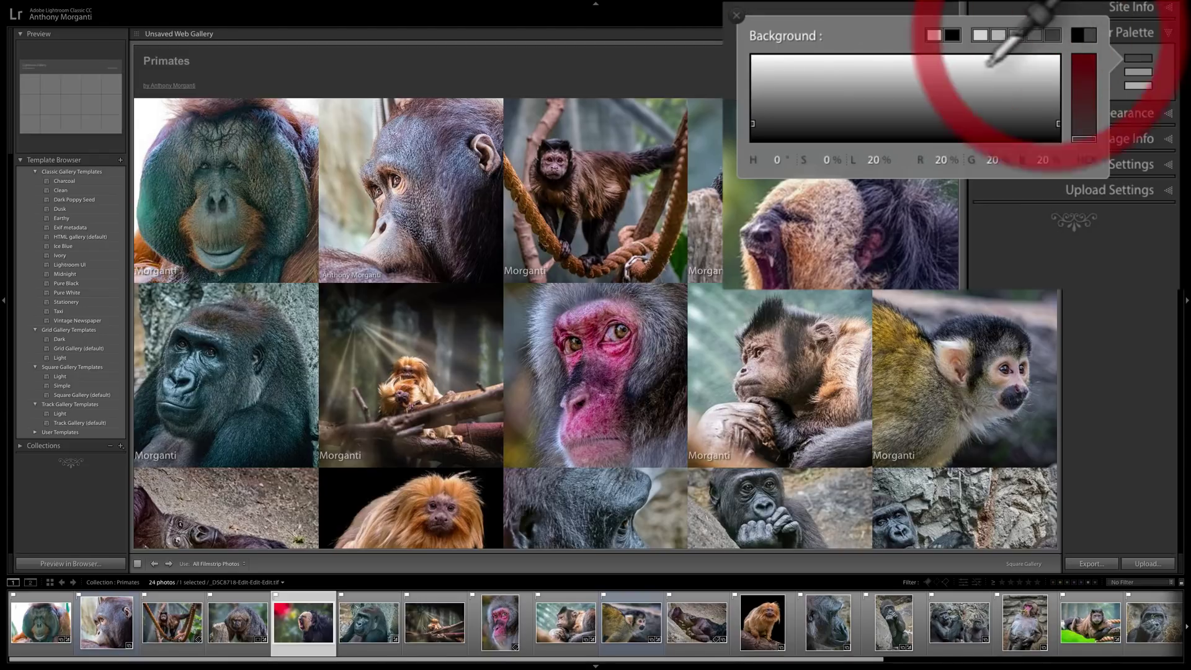
click(737, 15)
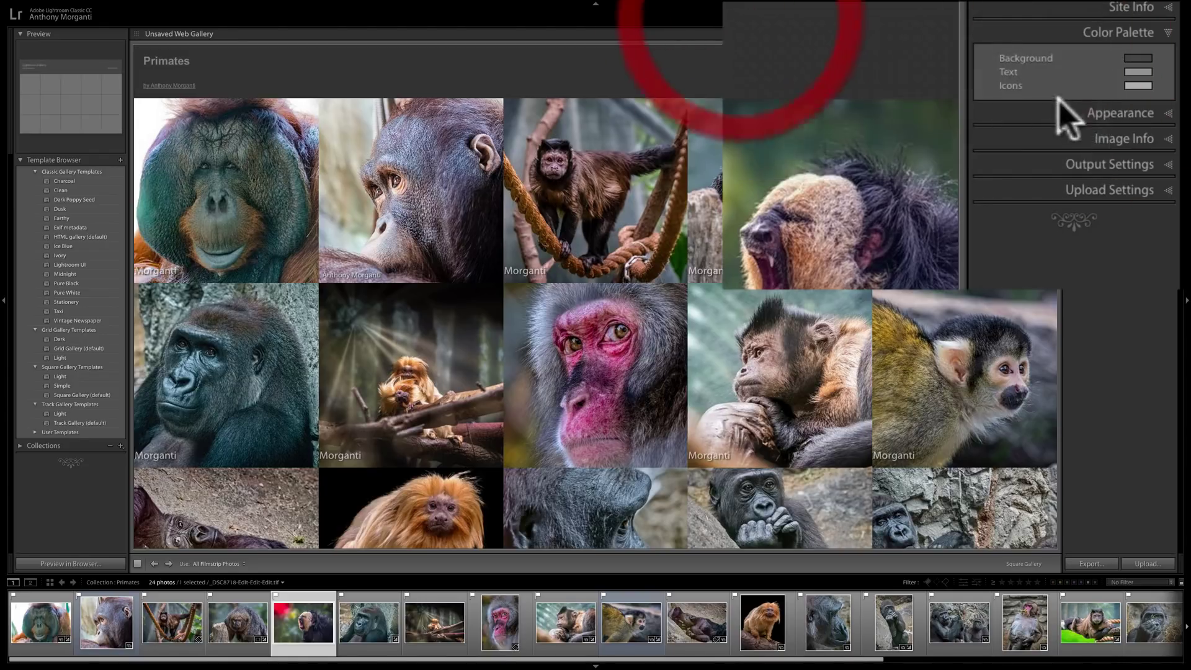
Set the gallery text colour to 80% grey.
click(1135, 72)
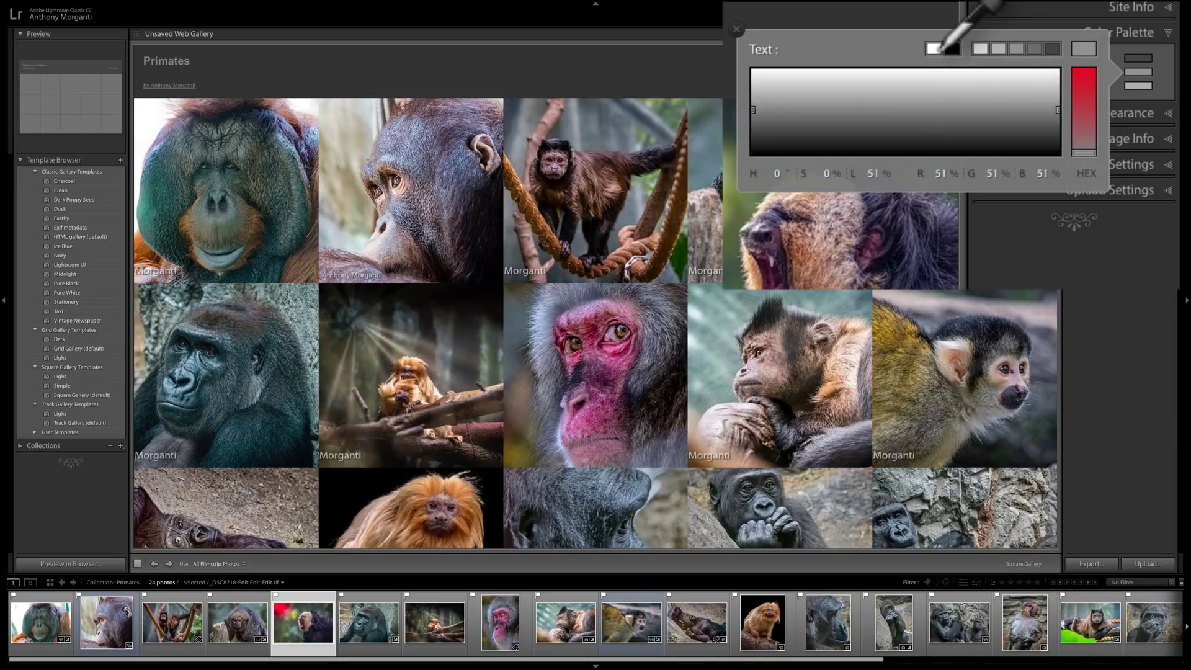
click(934, 49)
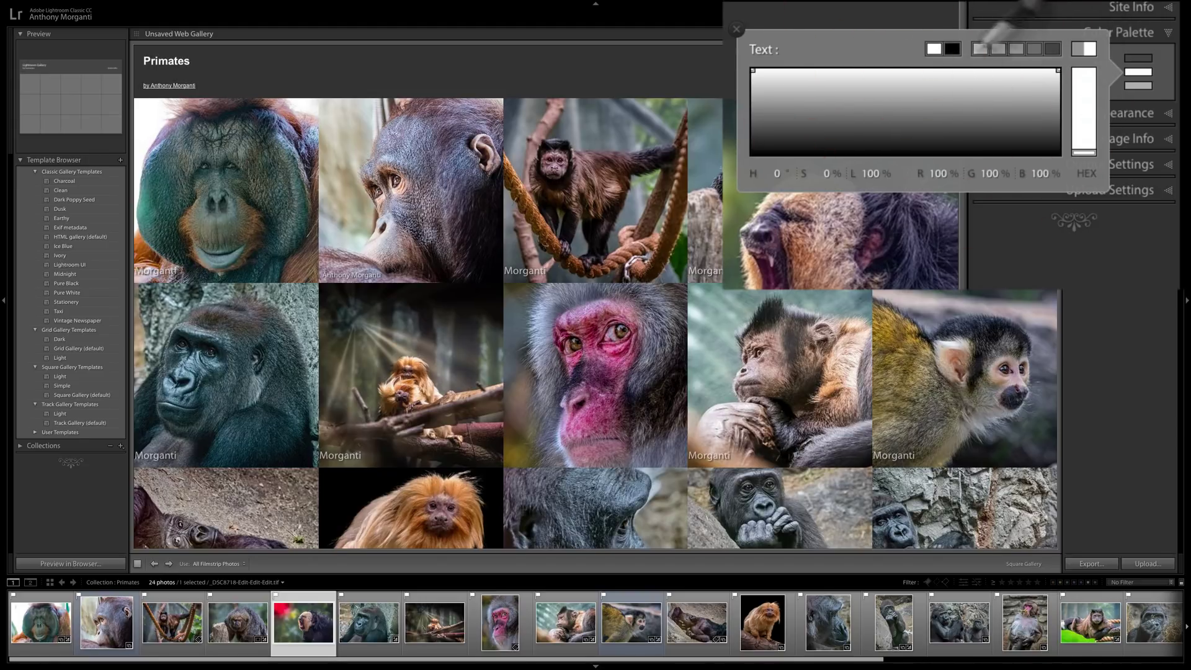
click(981, 48)
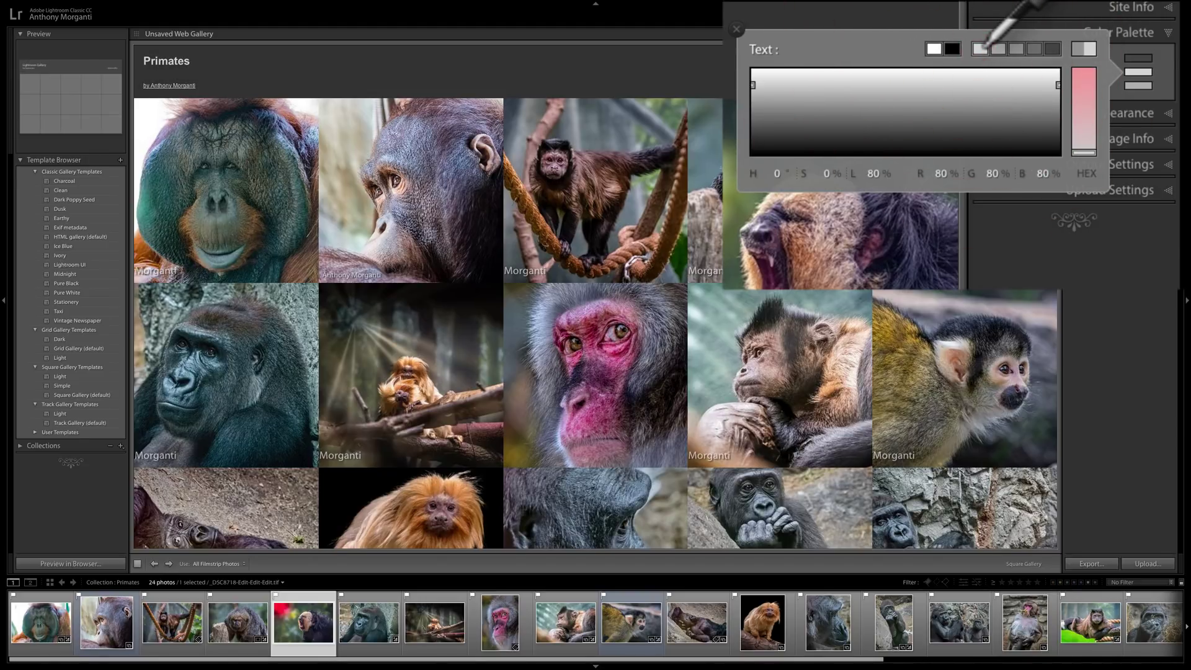
click(736, 29)
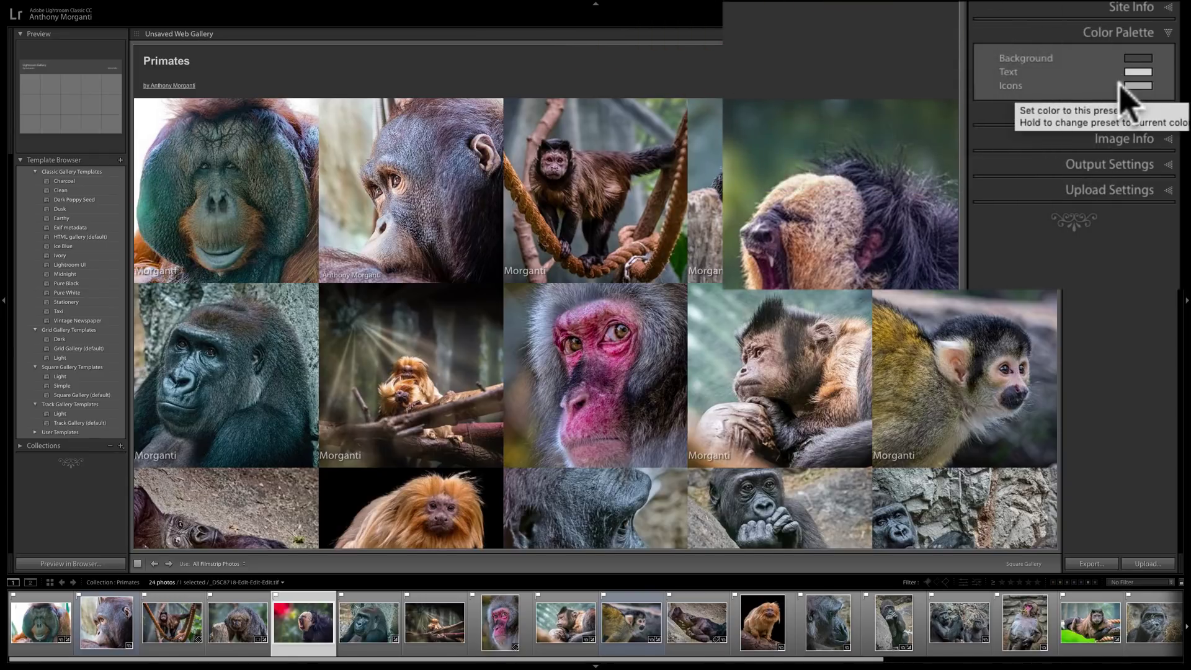
Set the icon colour to a pale lavender.
click(1137, 86)
click(1048, 99)
click(966, 95)
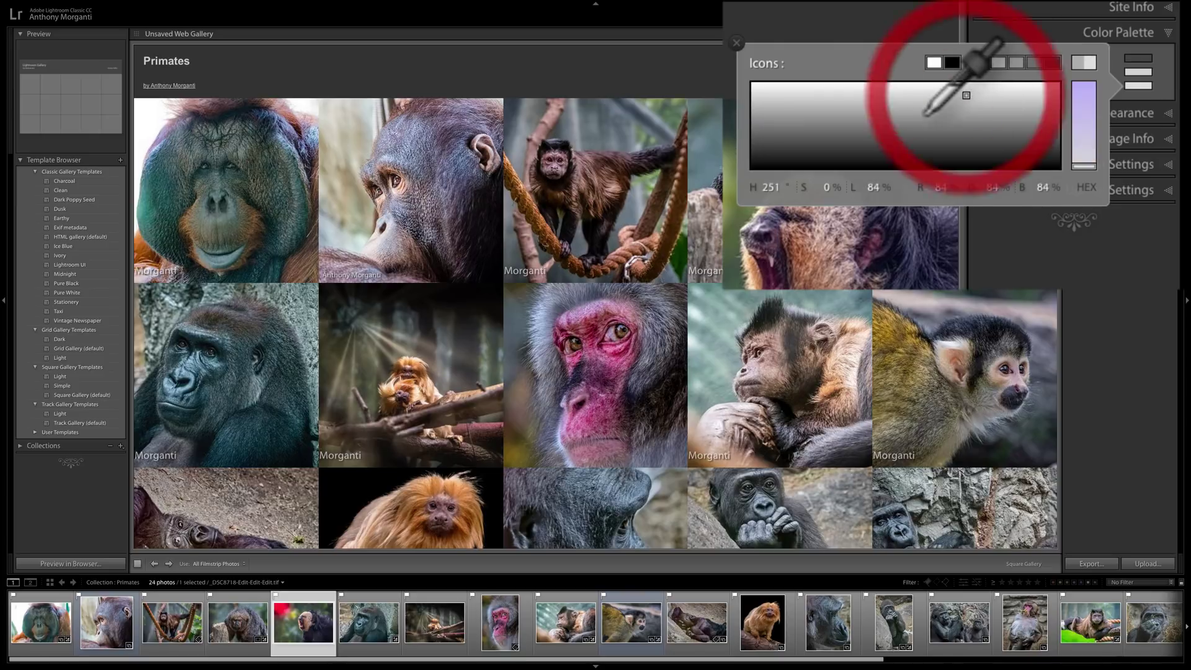
click(829, 122)
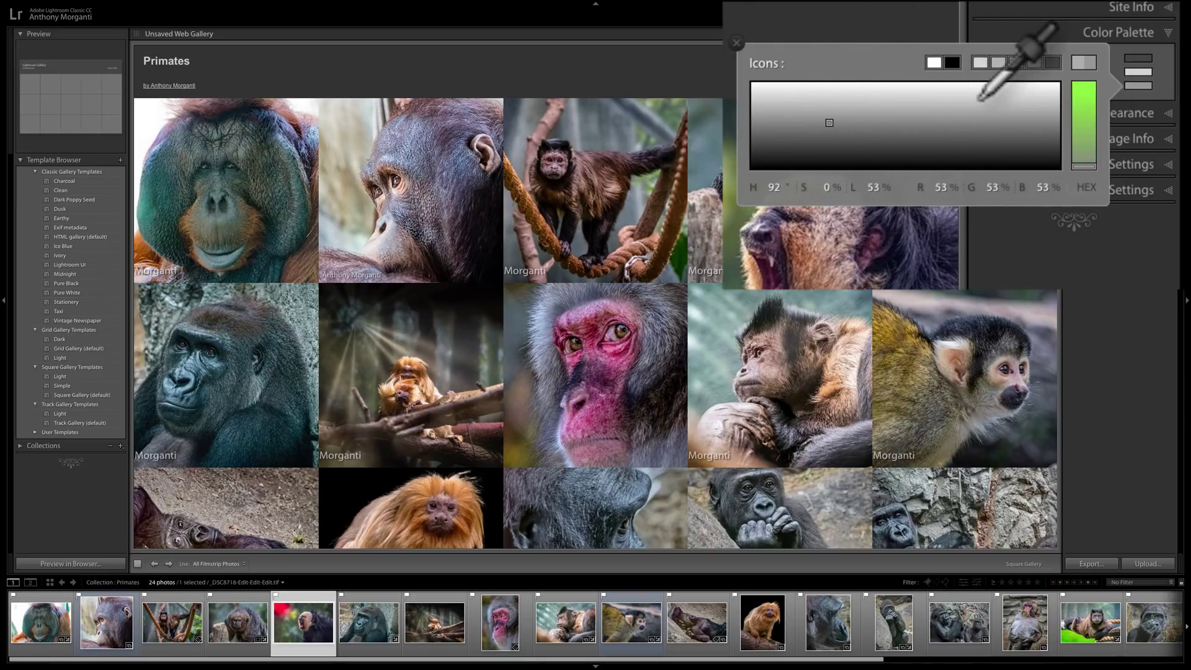
click(961, 101)
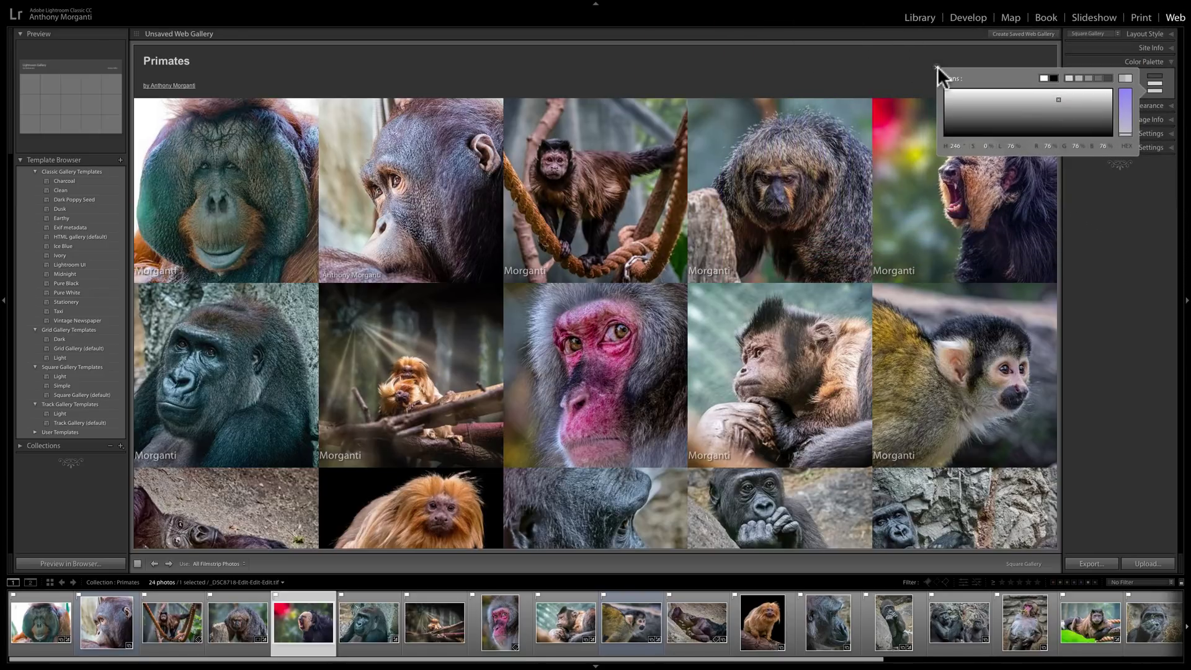
click(937, 65)
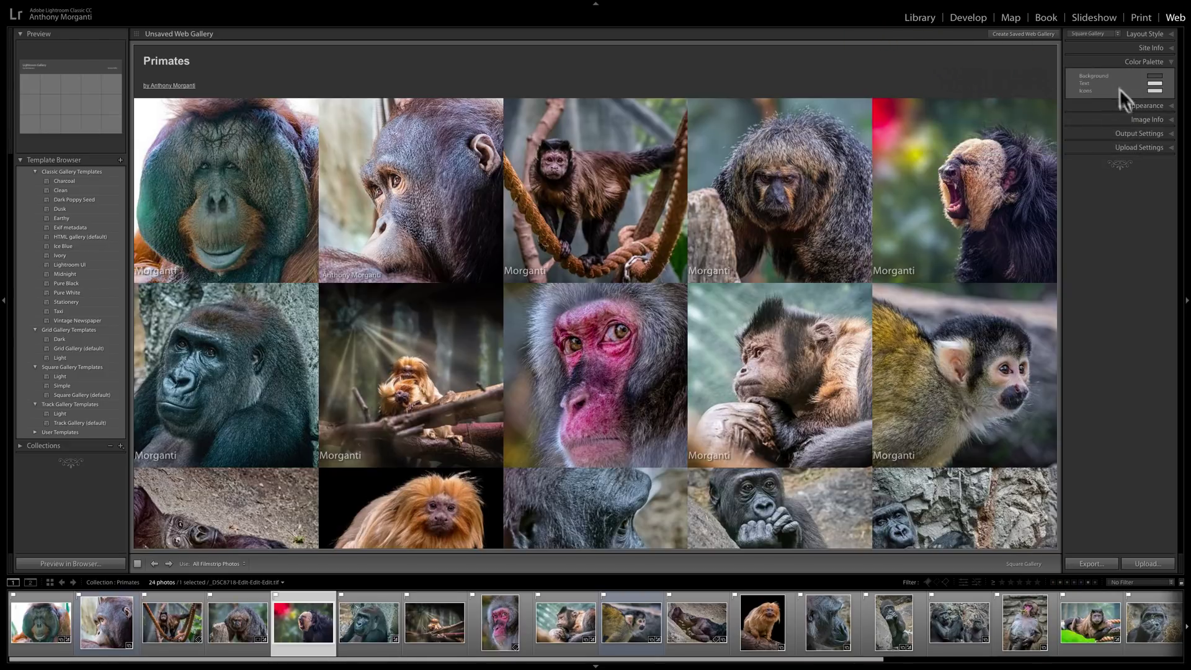
click(1136, 60)
Set Thumbnail Size to Large, keeping Thumbnail Loading on On Scroll.
click(1148, 75)
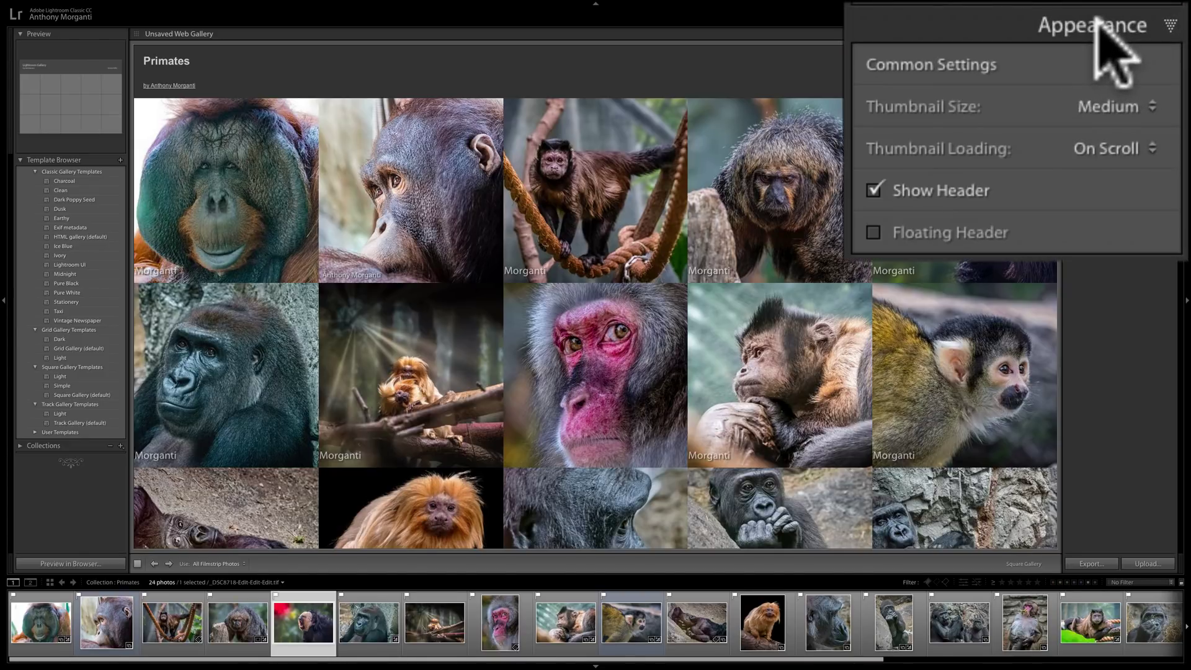
click(1110, 106)
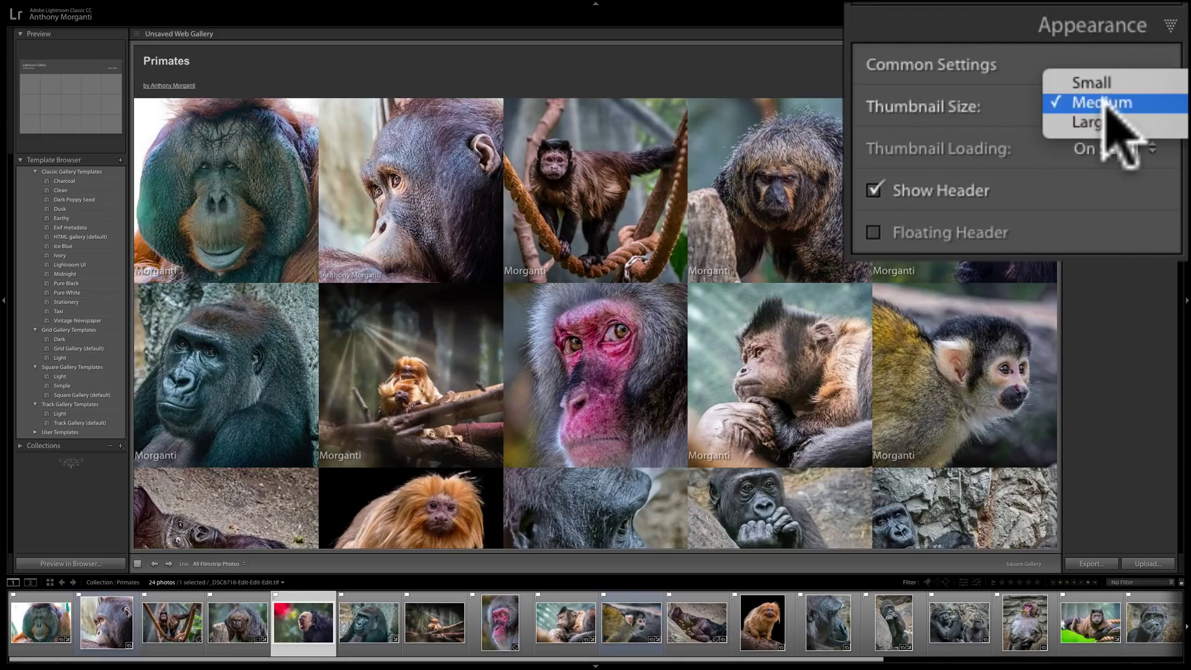
click(1101, 87)
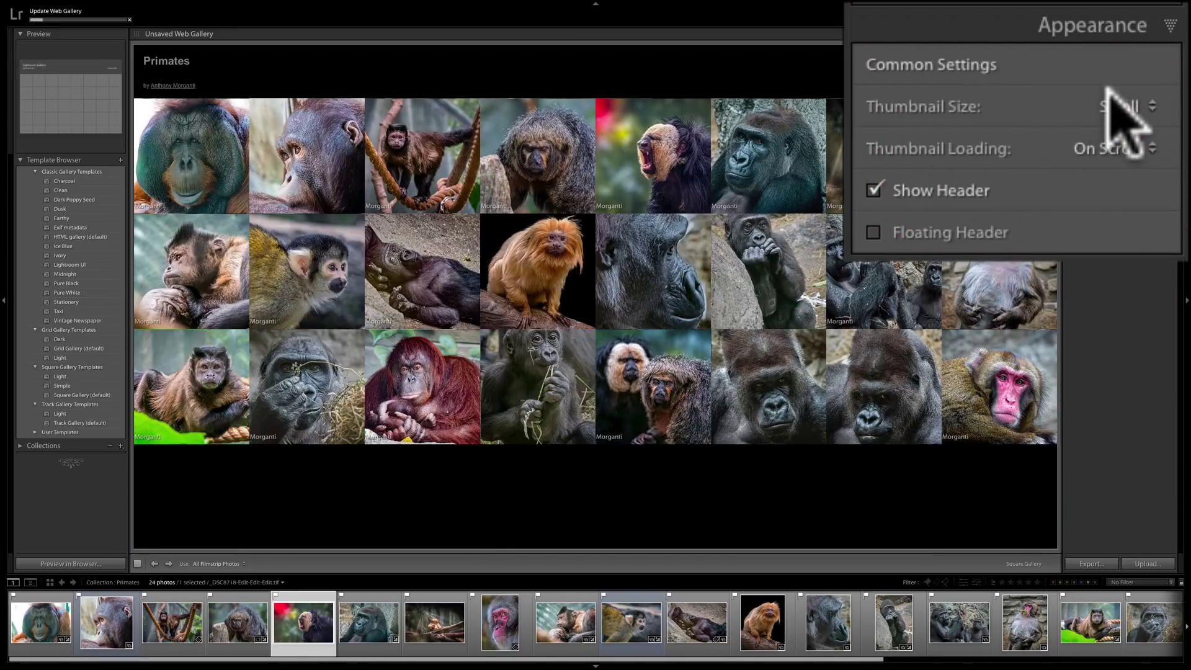
click(1111, 106)
click(1113, 122)
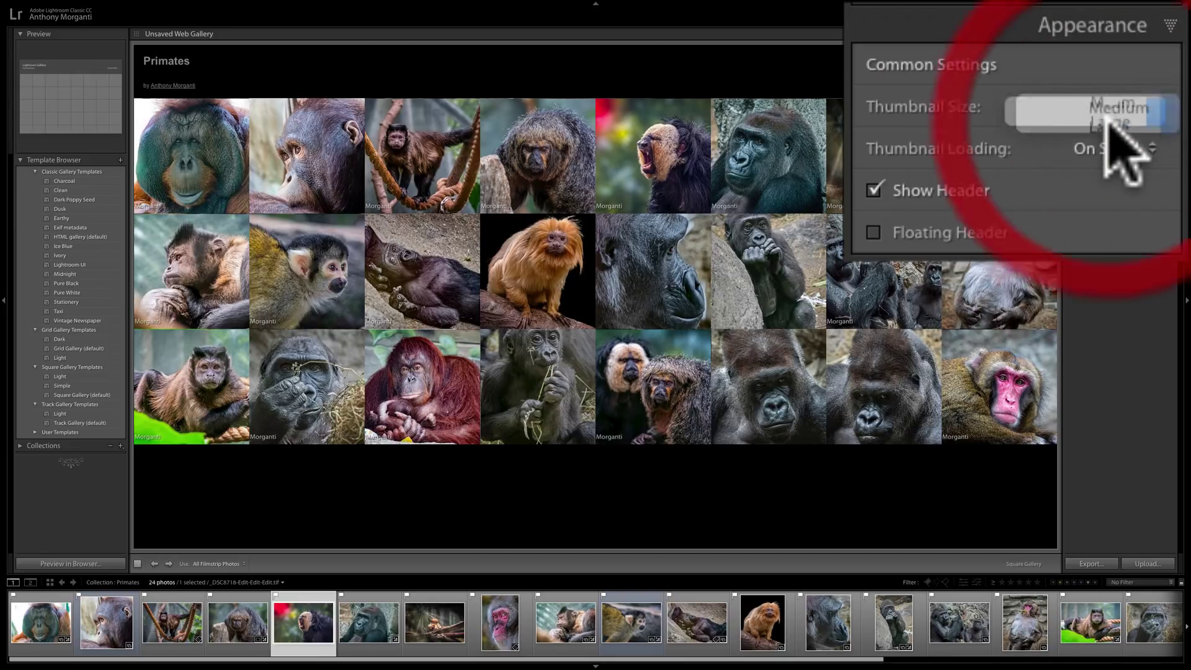
click(1146, 106)
click(1116, 122)
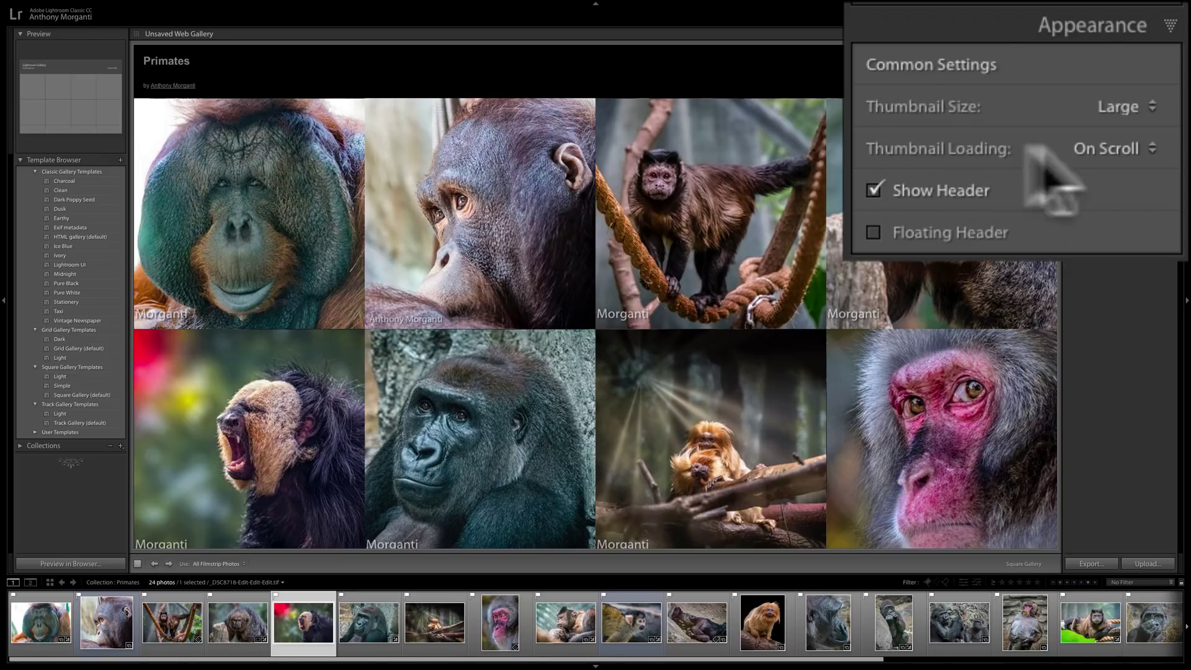
click(1116, 150)
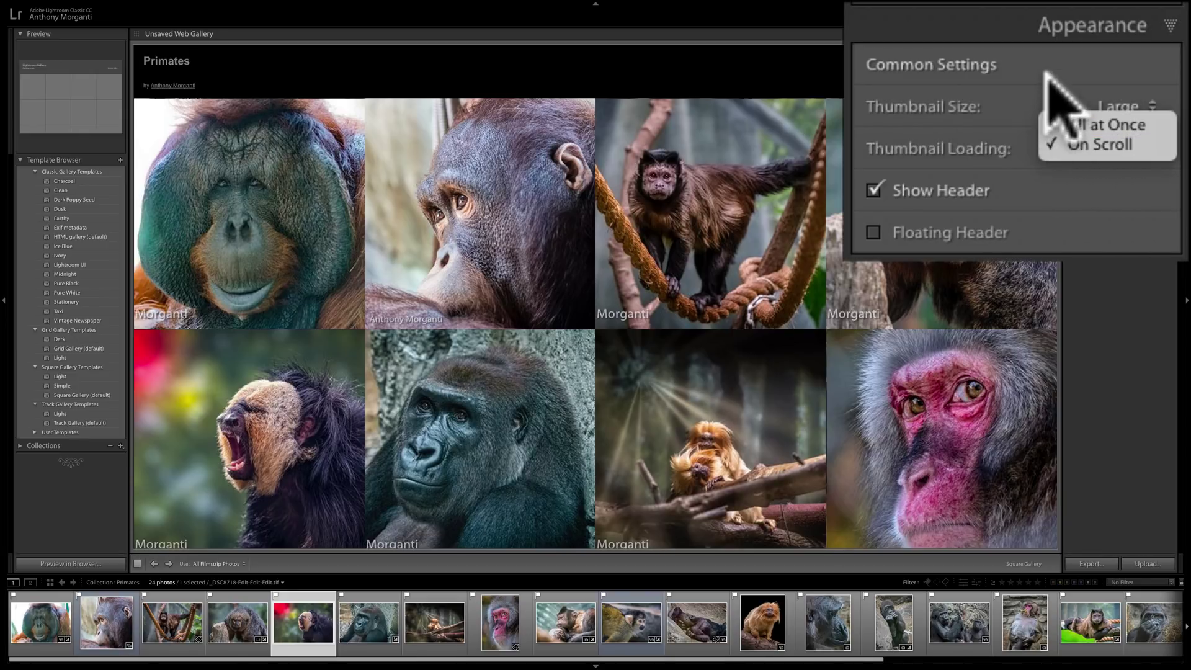
click(1085, 118)
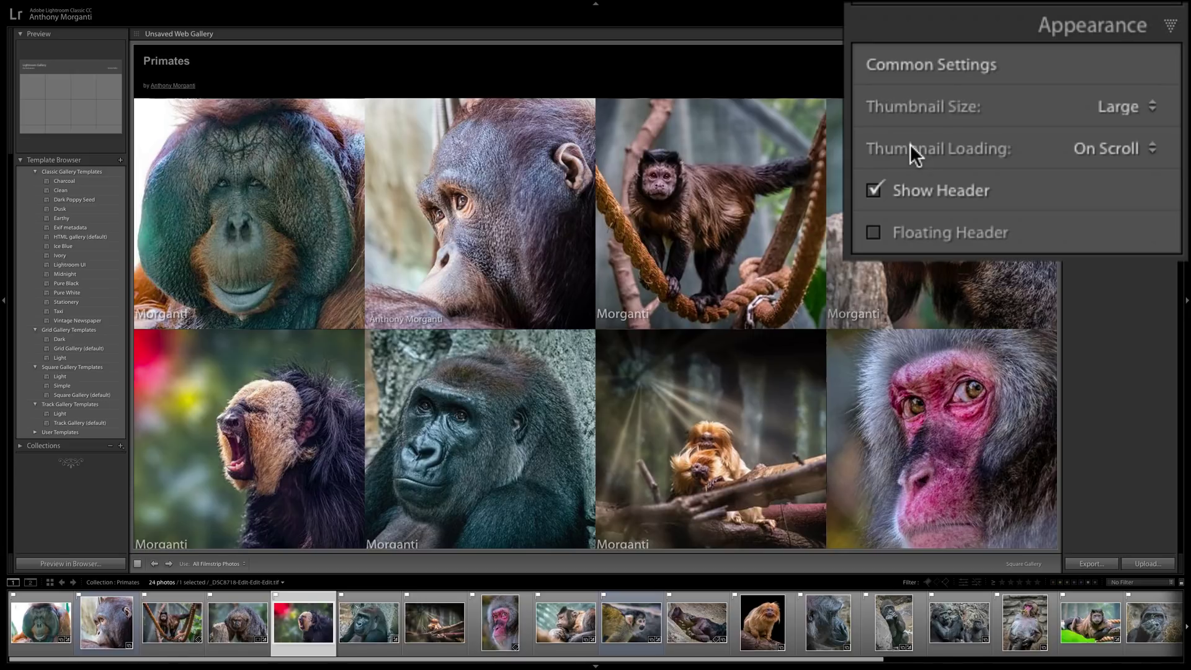
click(1131, 155)
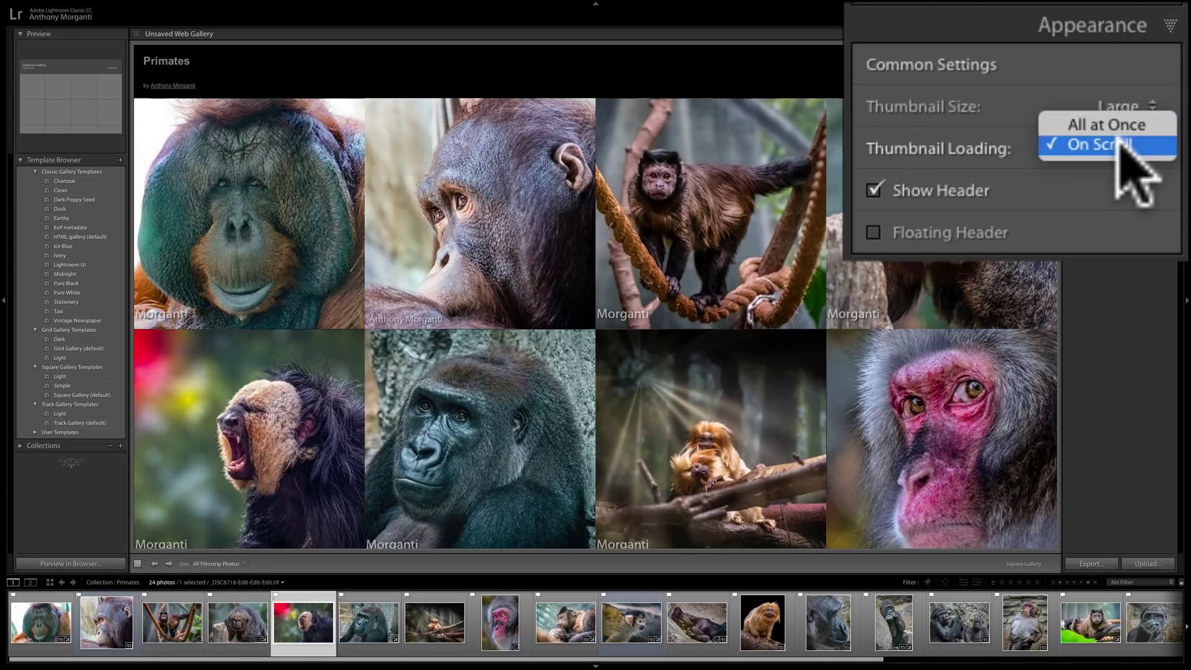
click(925, 148)
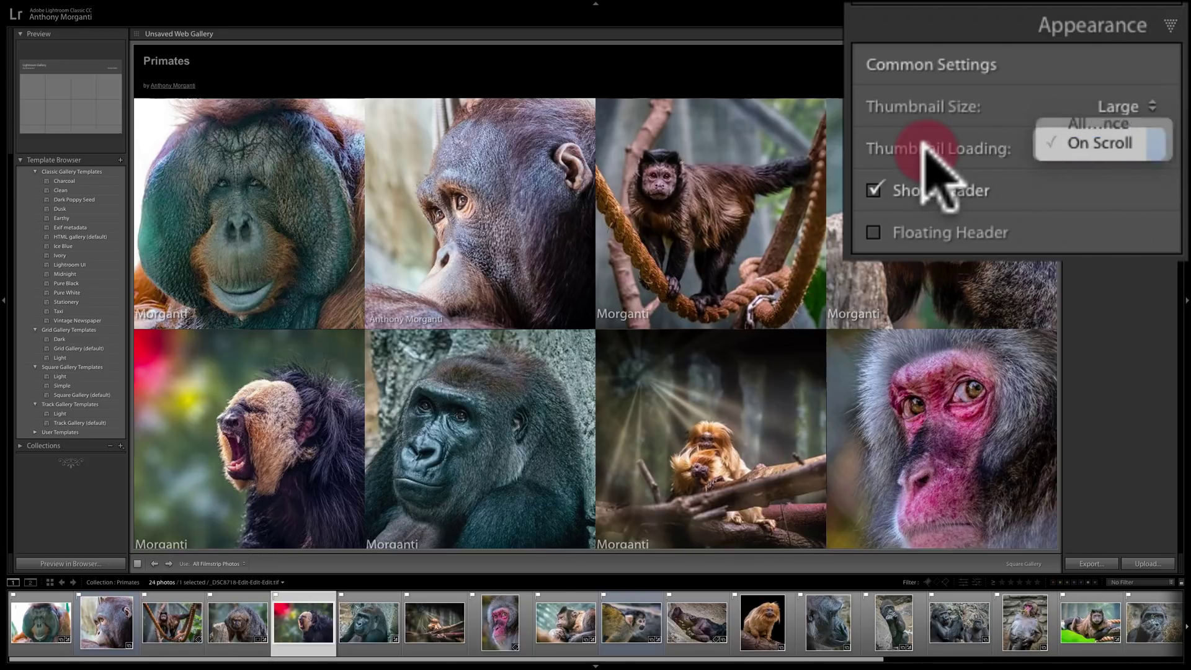
click(873, 189)
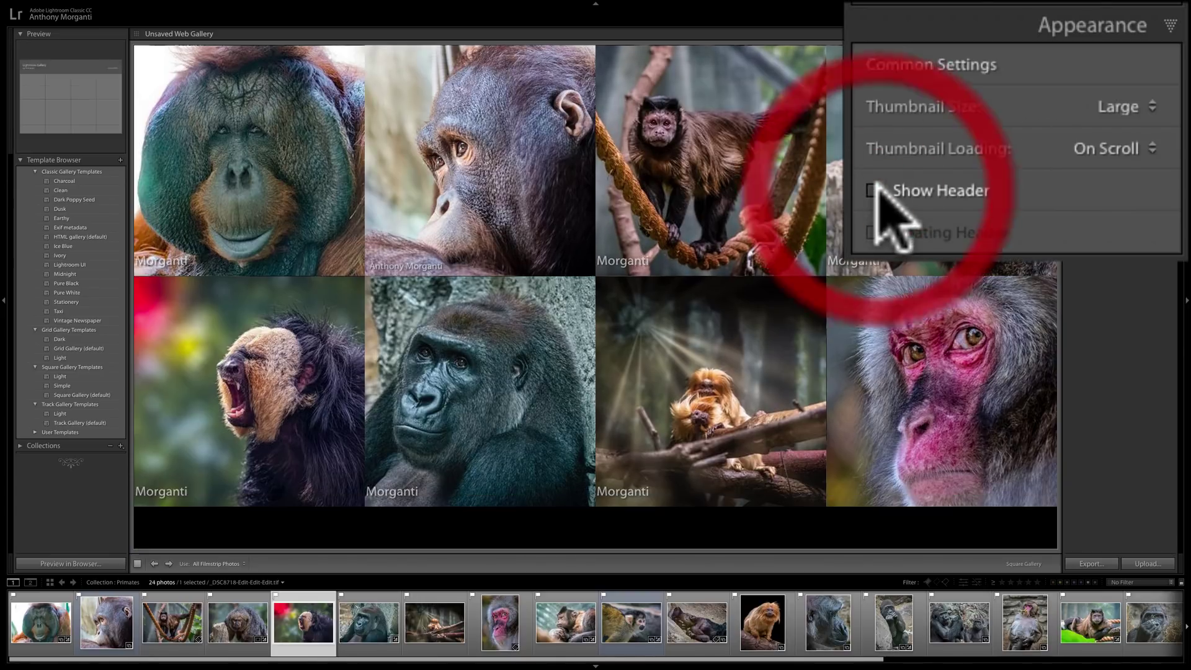
click(874, 189)
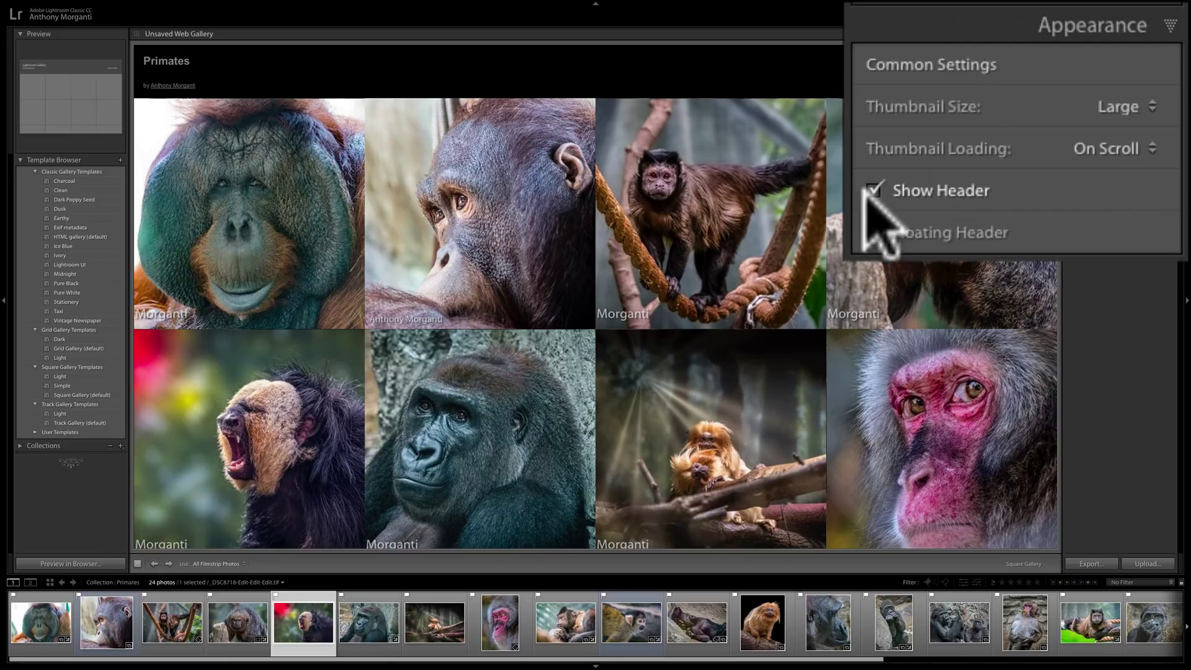
click(873, 232)
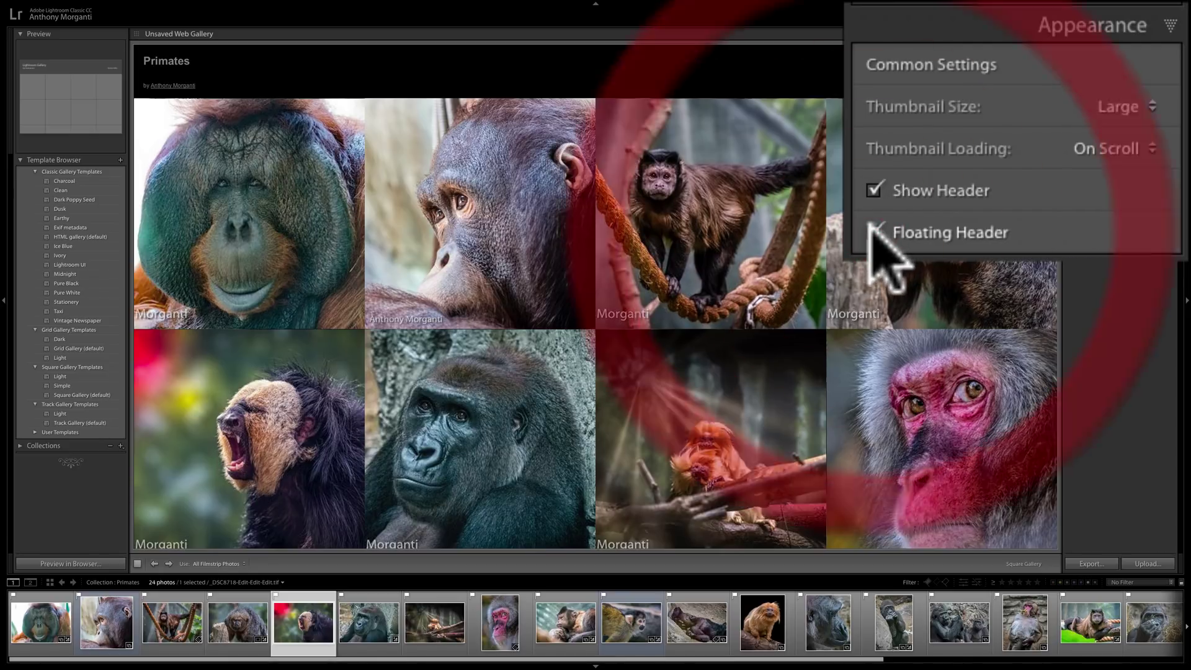
scroll(656, 211, down, 5)
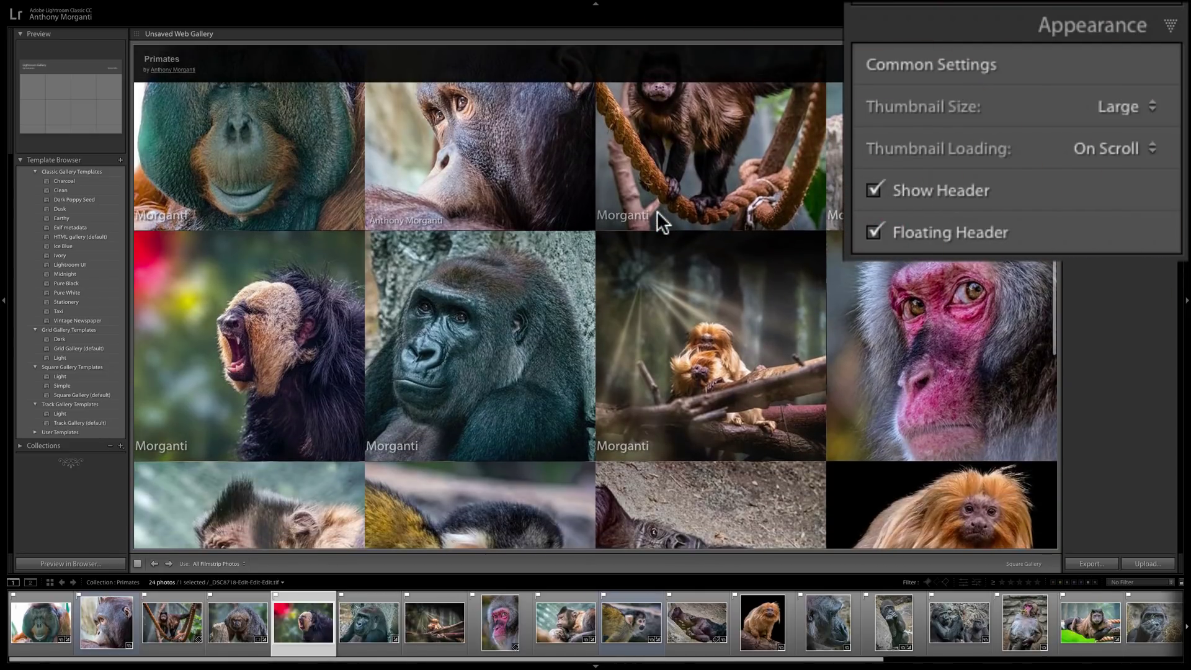
scroll(657, 211, down, 2)
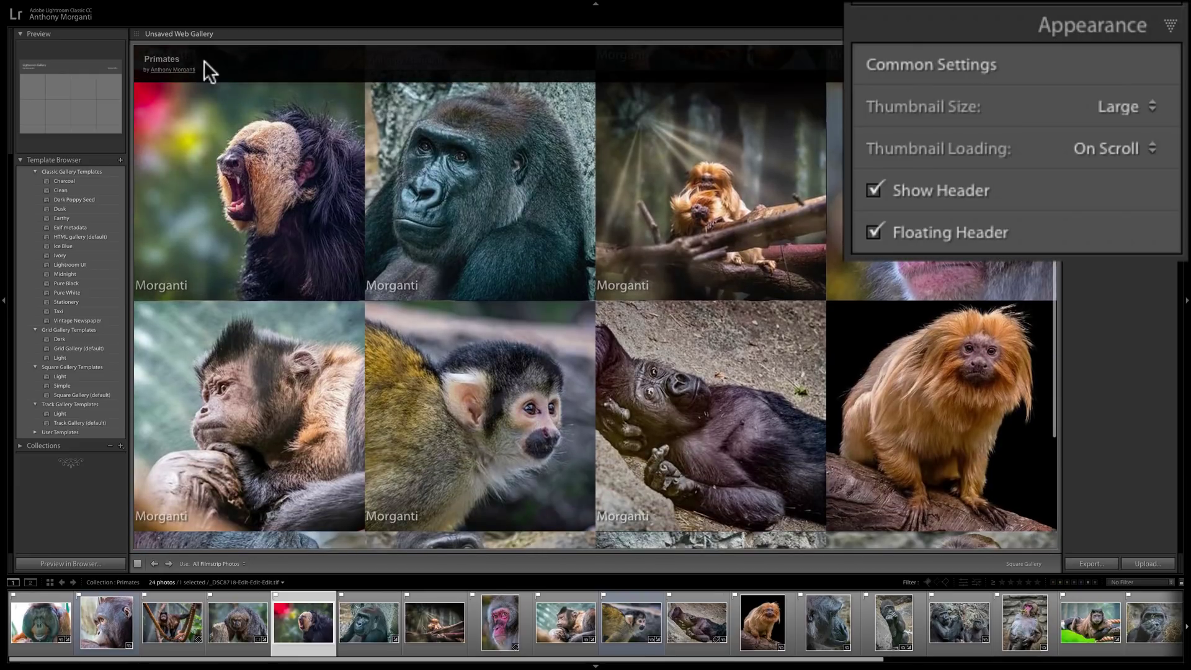
scroll(437, 180, up, 5)
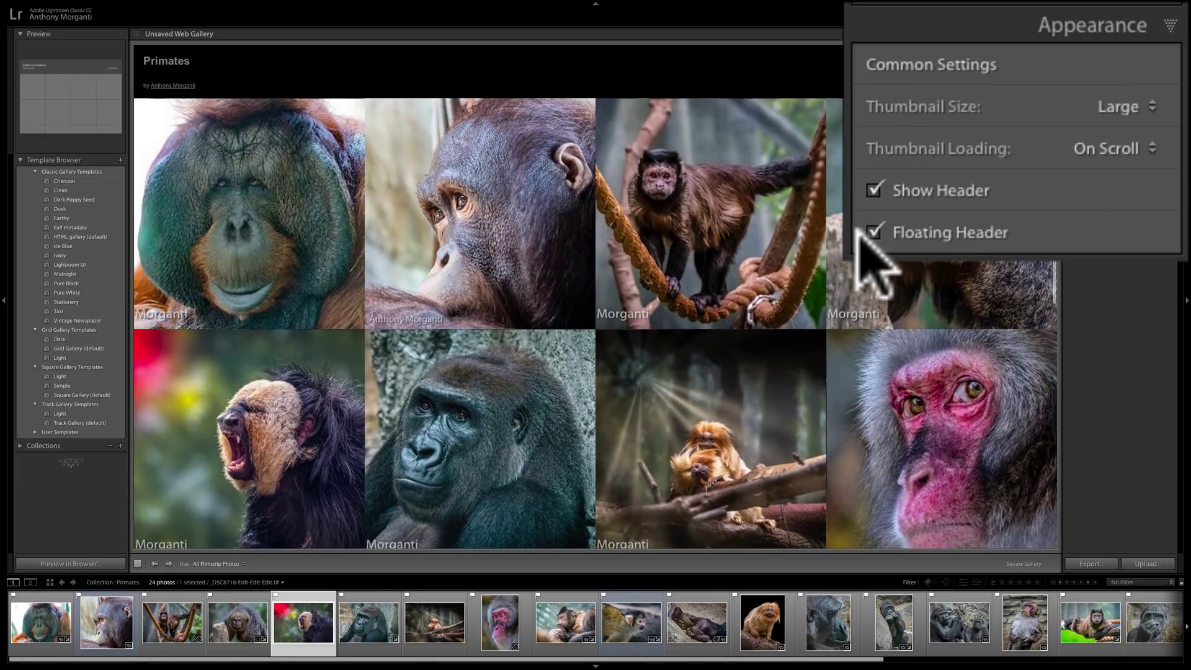
click(874, 232)
scroll(750, 214, down, 5)
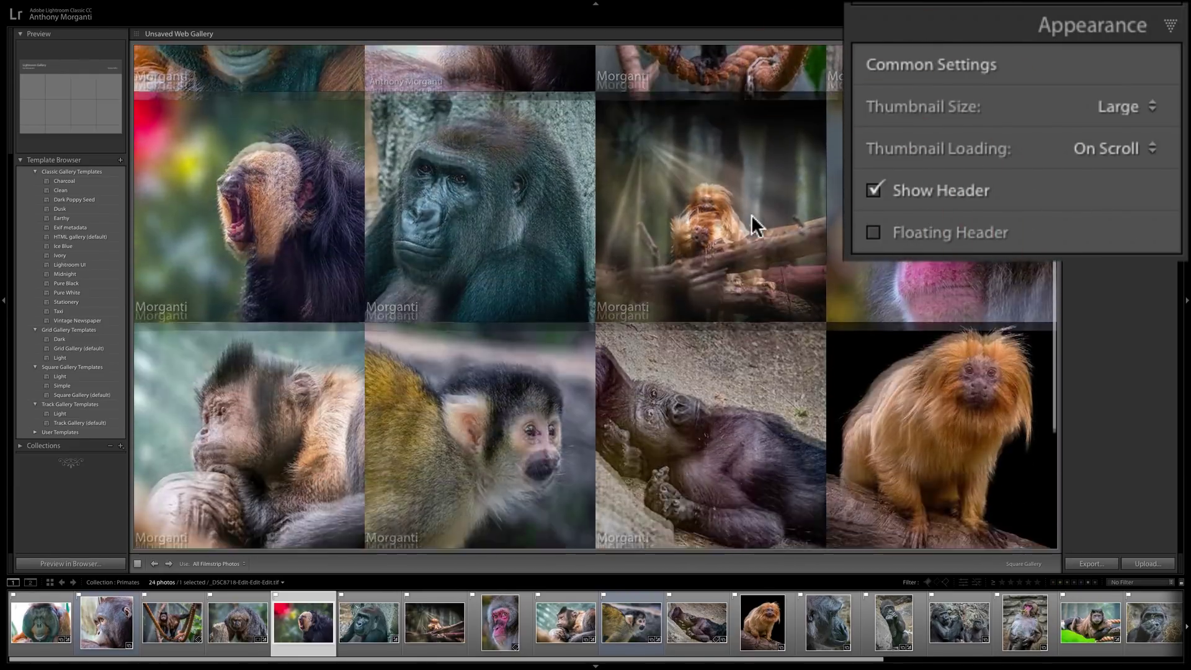
scroll(751, 215, up, 5)
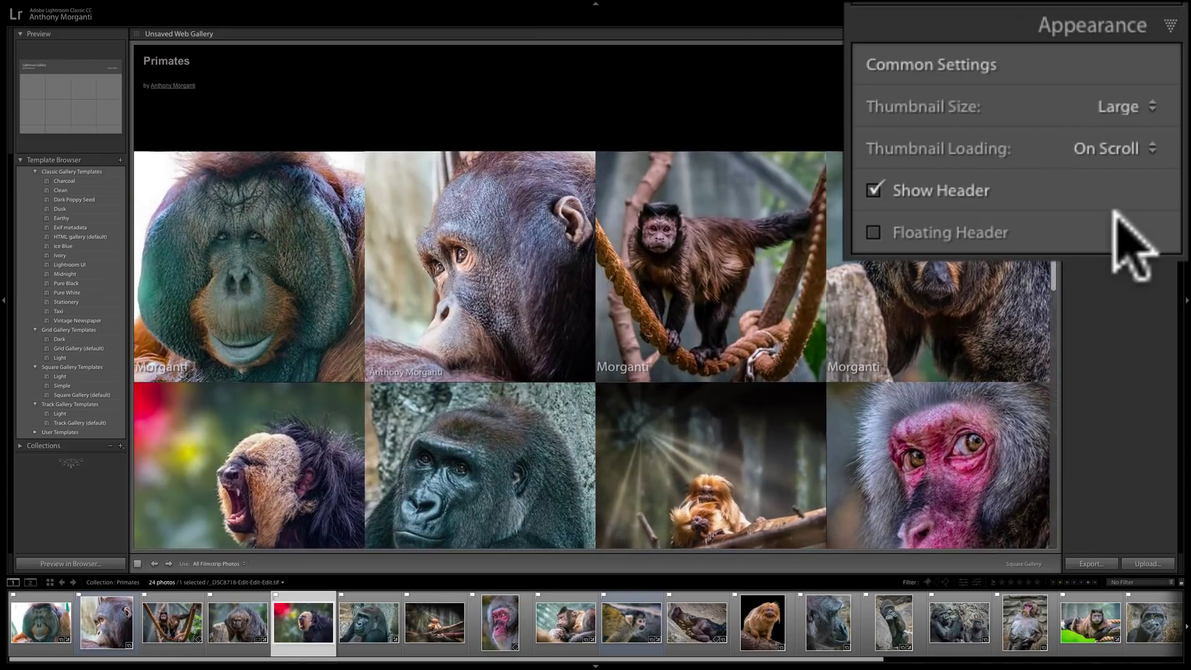
Leave the Image Info Title label unchecked, then collapse the Image Info panel.
click(1152, 75)
click(1148, 87)
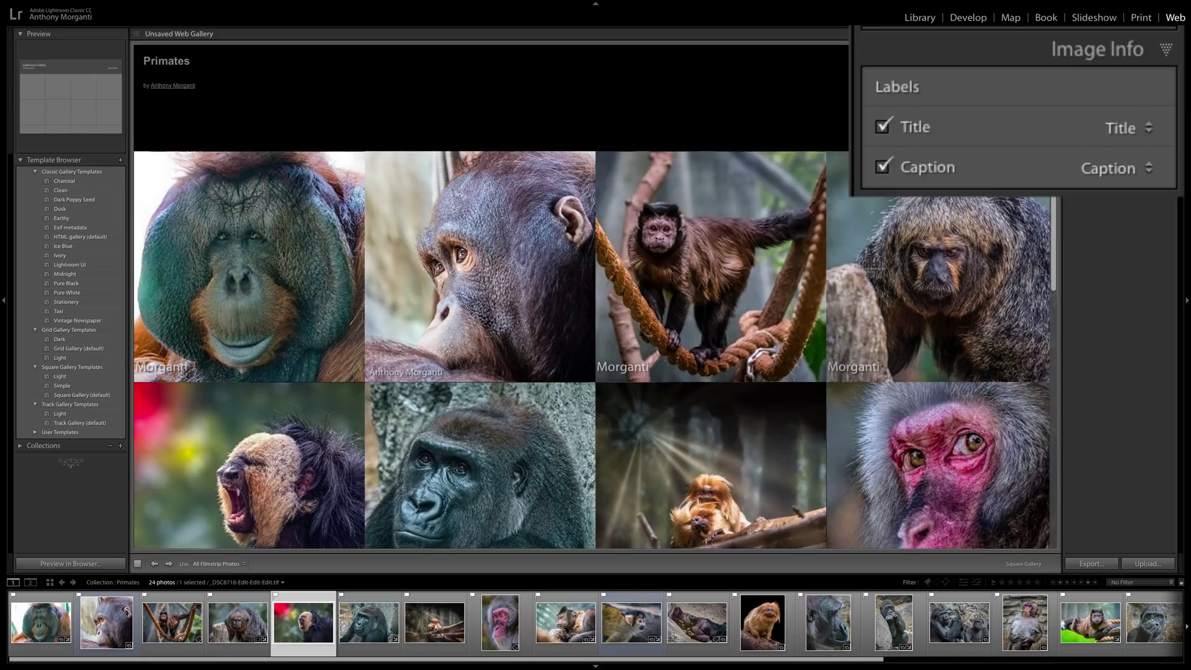
click(882, 127)
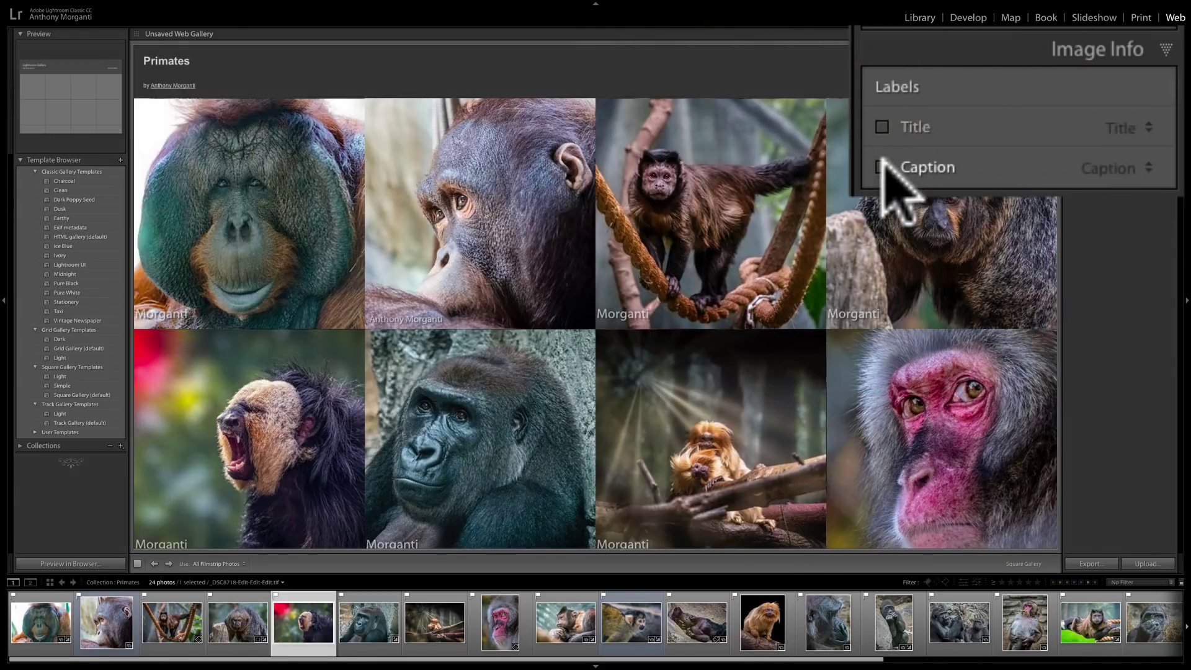
click(877, 124)
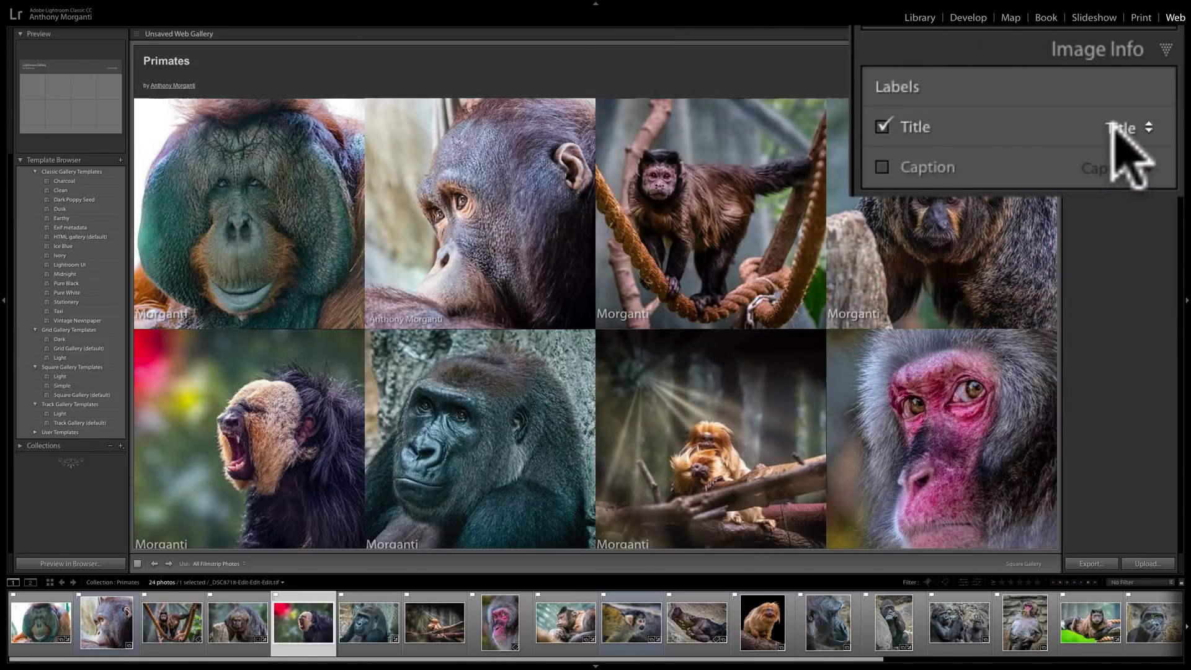
click(1113, 127)
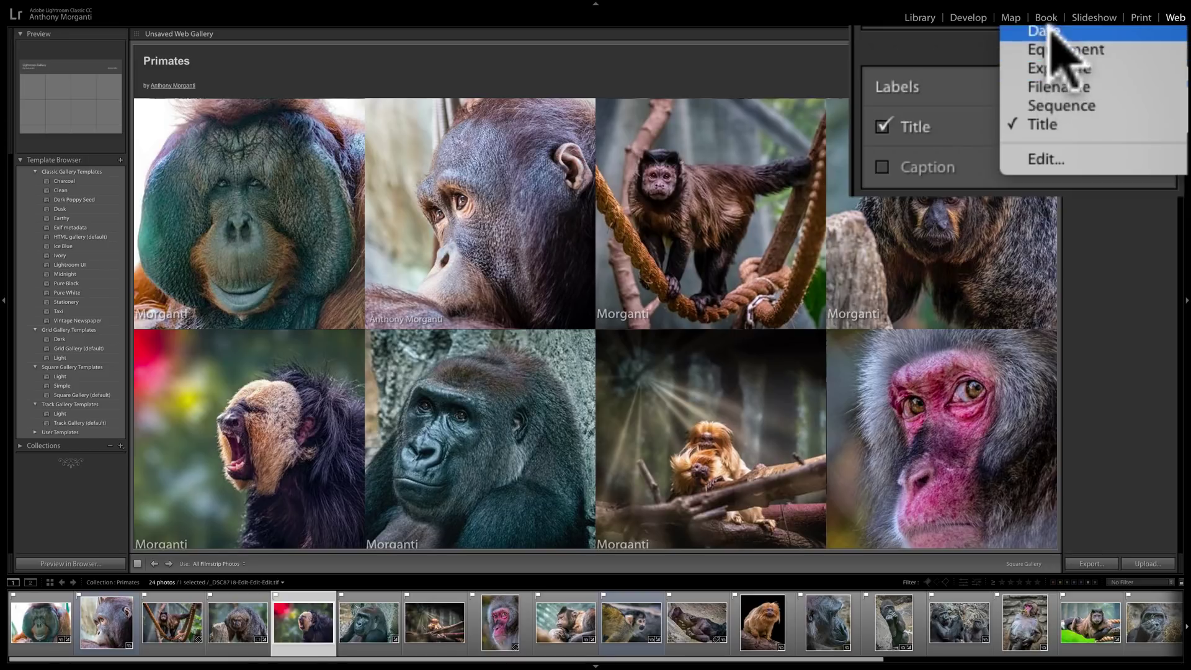
click(930, 92)
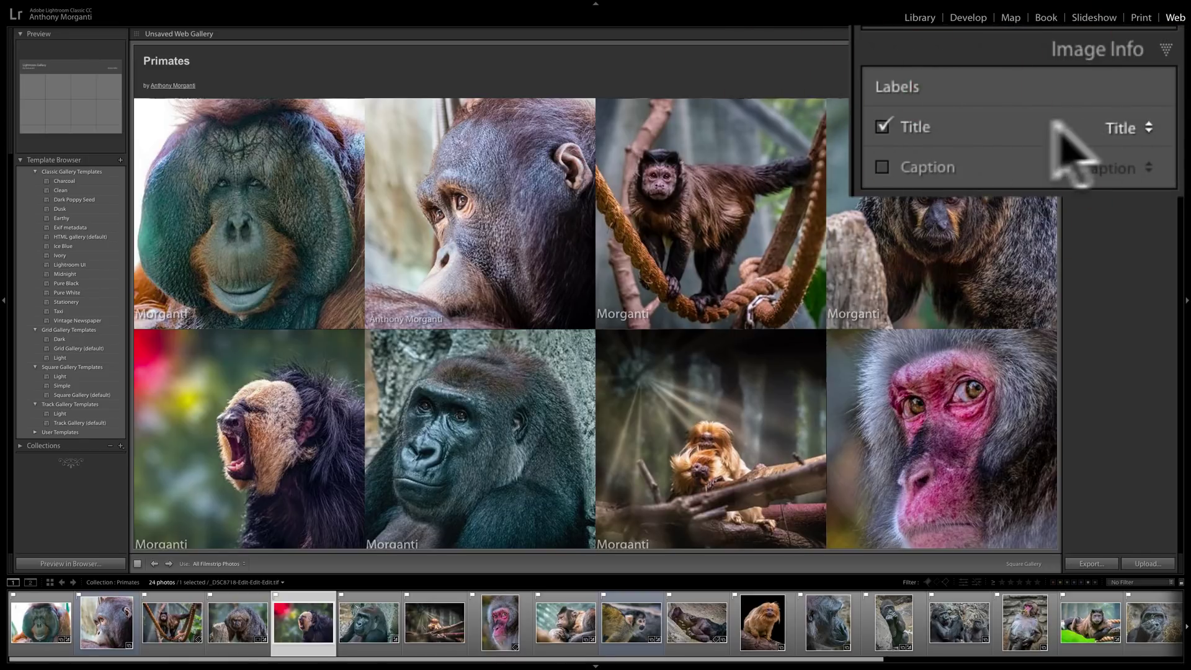
click(887, 123)
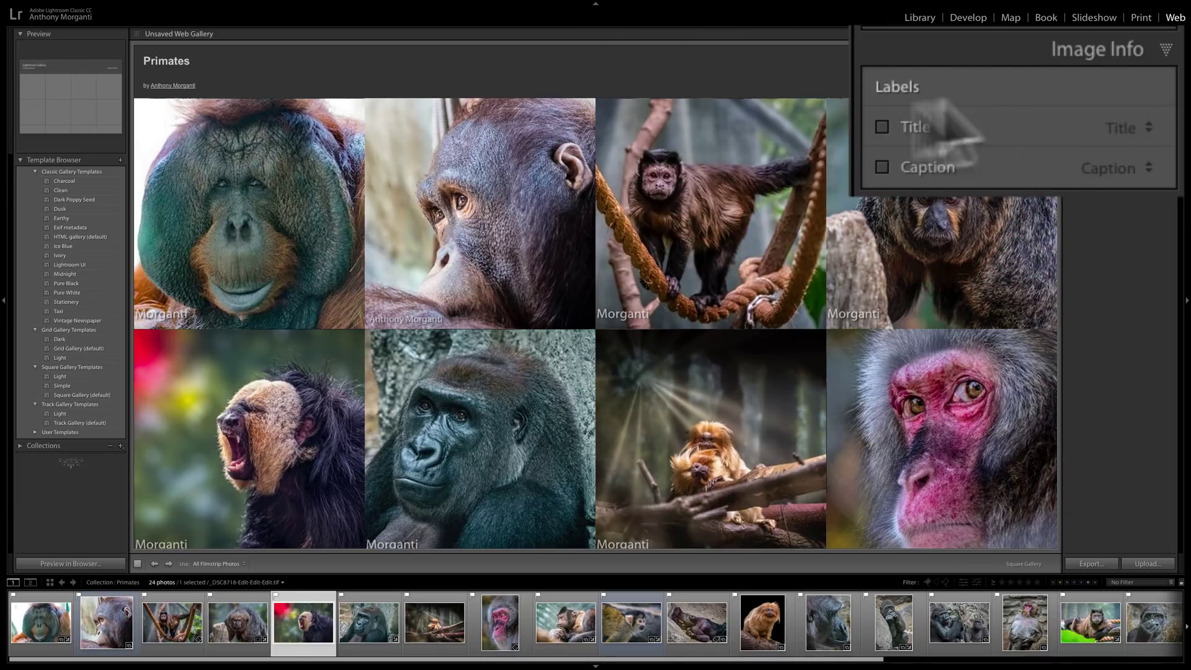
click(1141, 100)
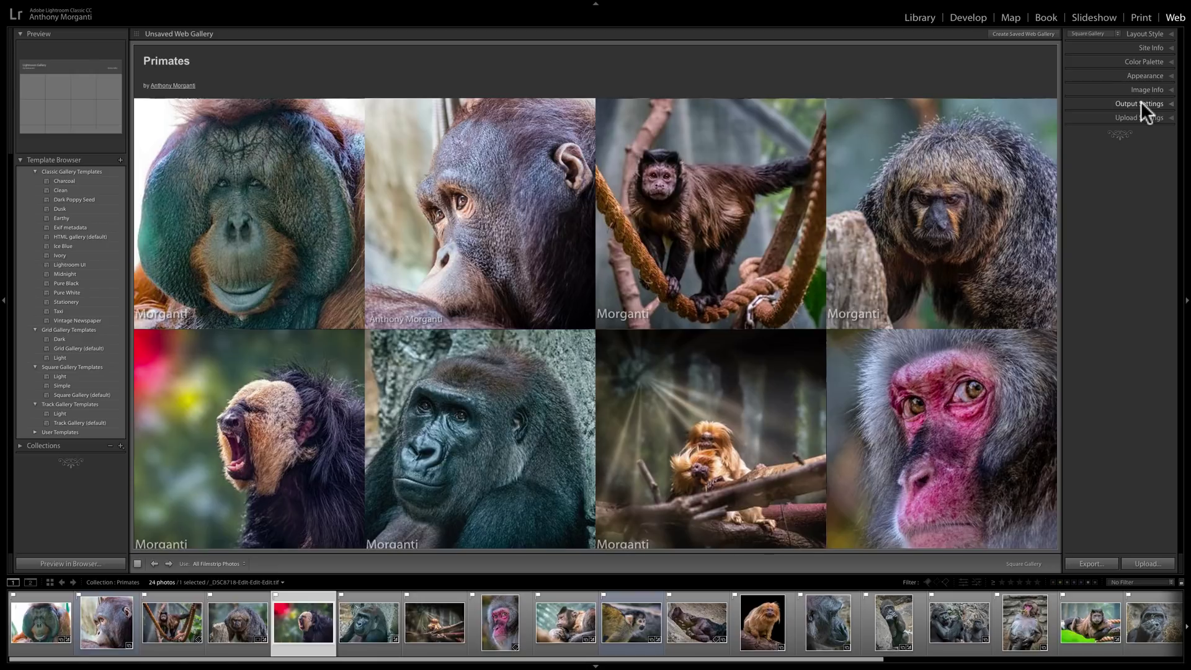
Set large image Quality to 80 and Metadata to All in Output Settings.
click(1141, 103)
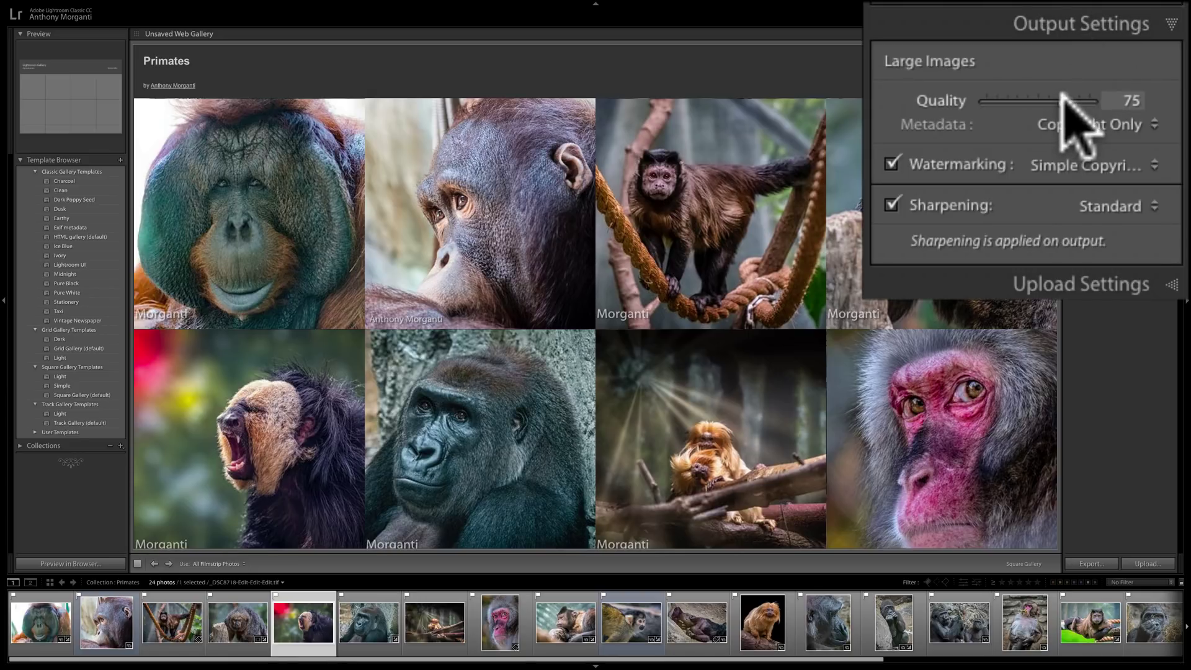
drag(1063, 100, 1116, 111)
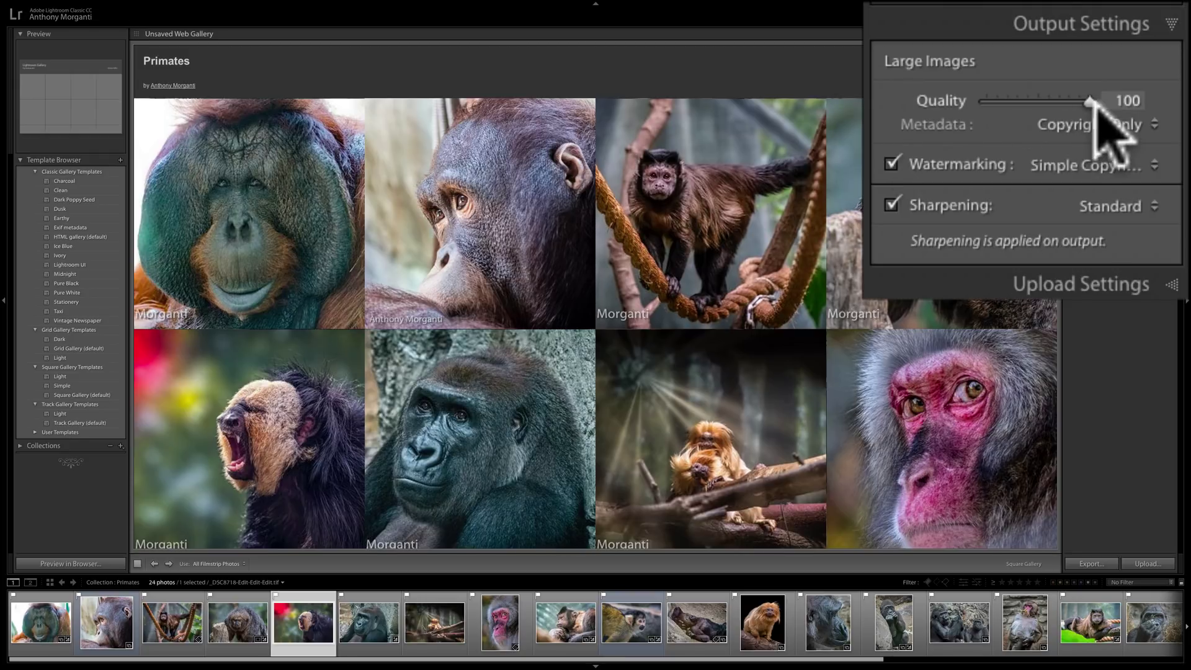
drag(1093, 100, 1082, 132)
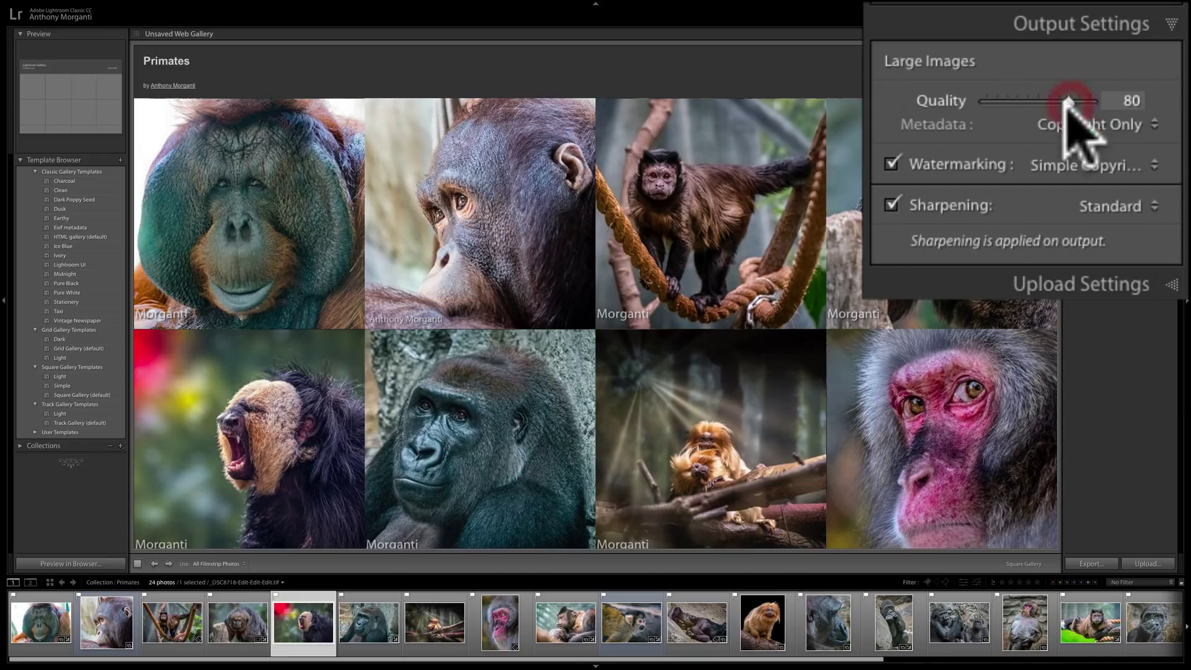
click(1114, 122)
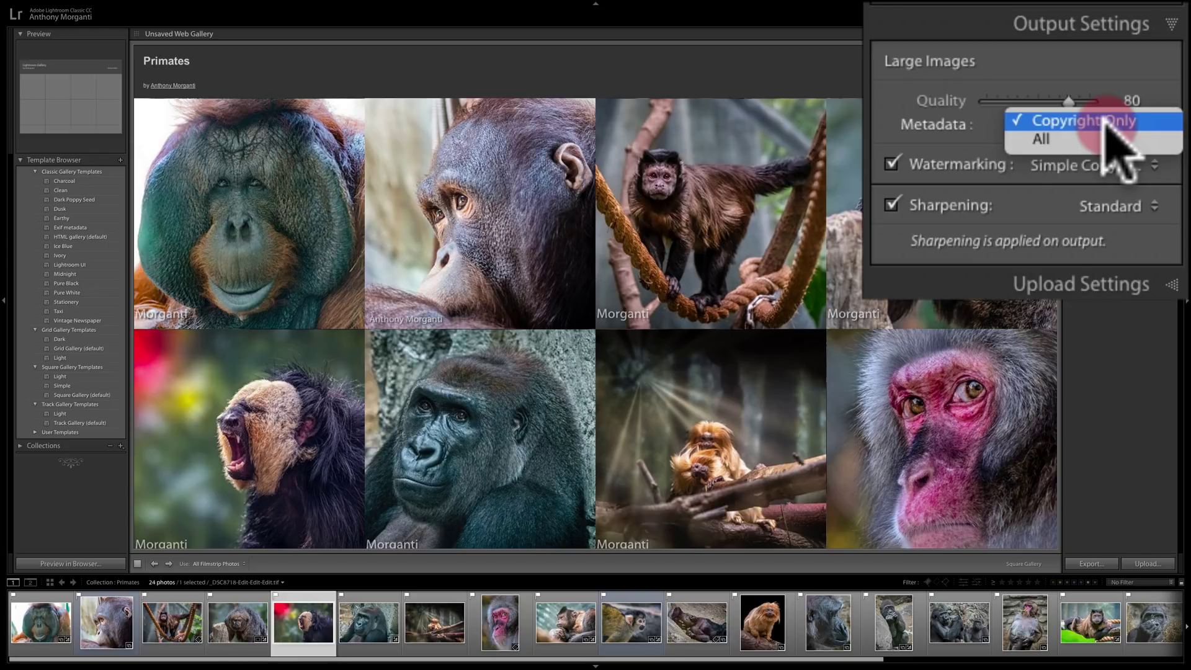
click(1110, 124)
click(1110, 124)
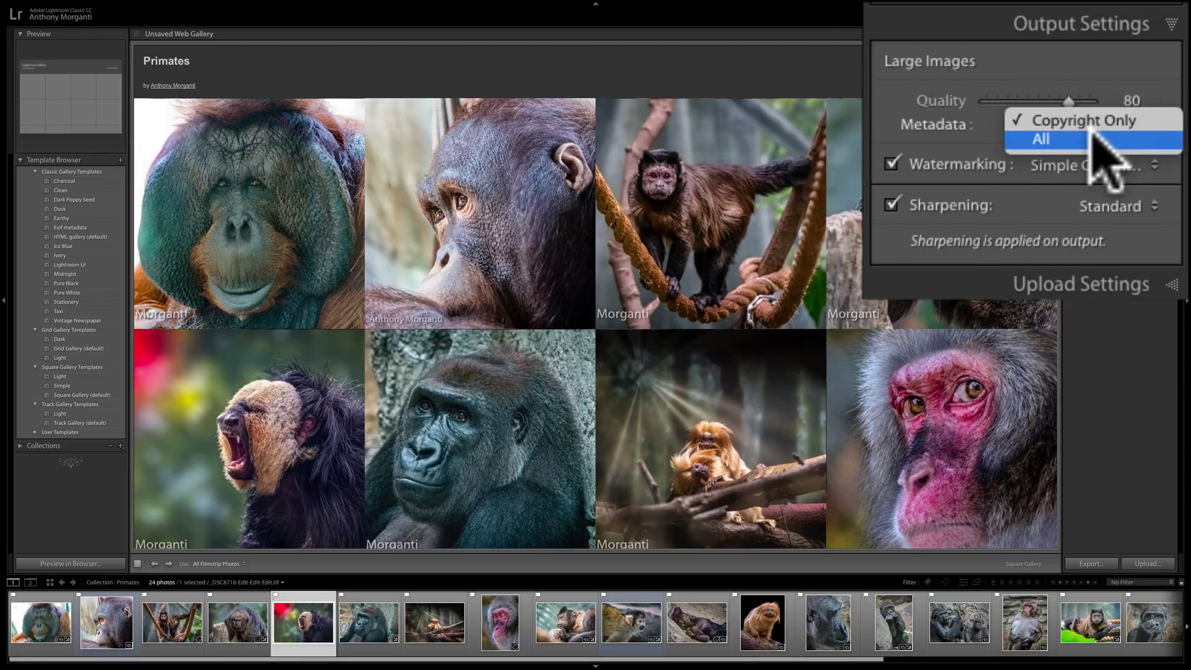
click(1092, 138)
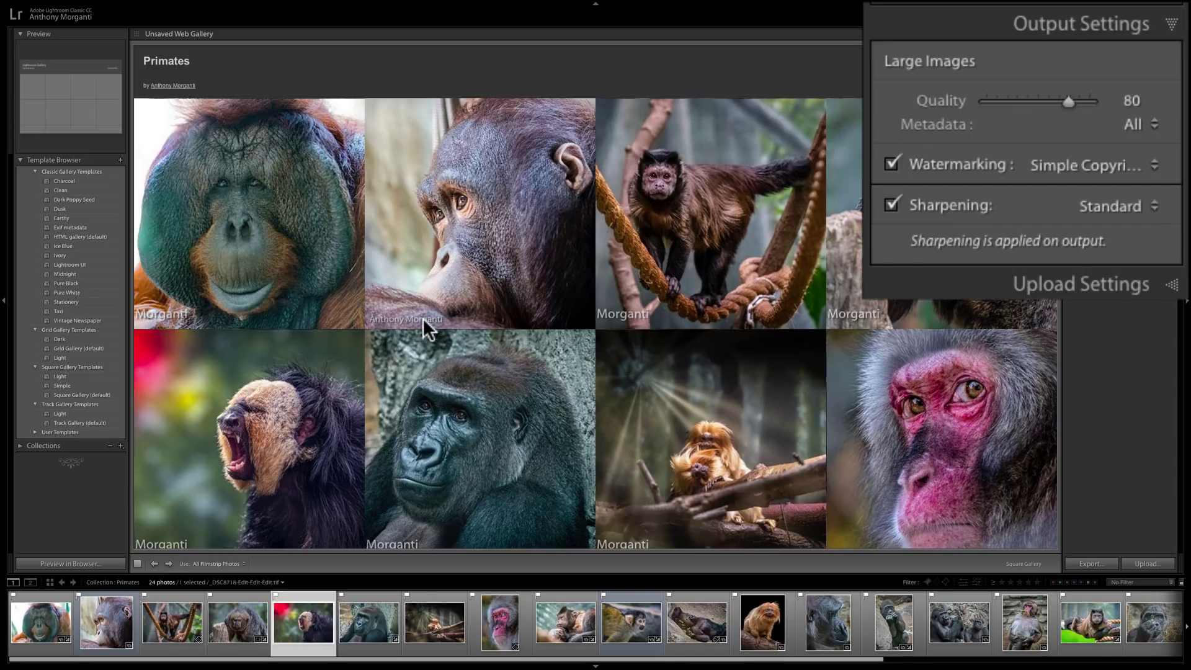
Uncheck Watermarking on the gallery output, leaving Sharpening on Standard.
click(891, 164)
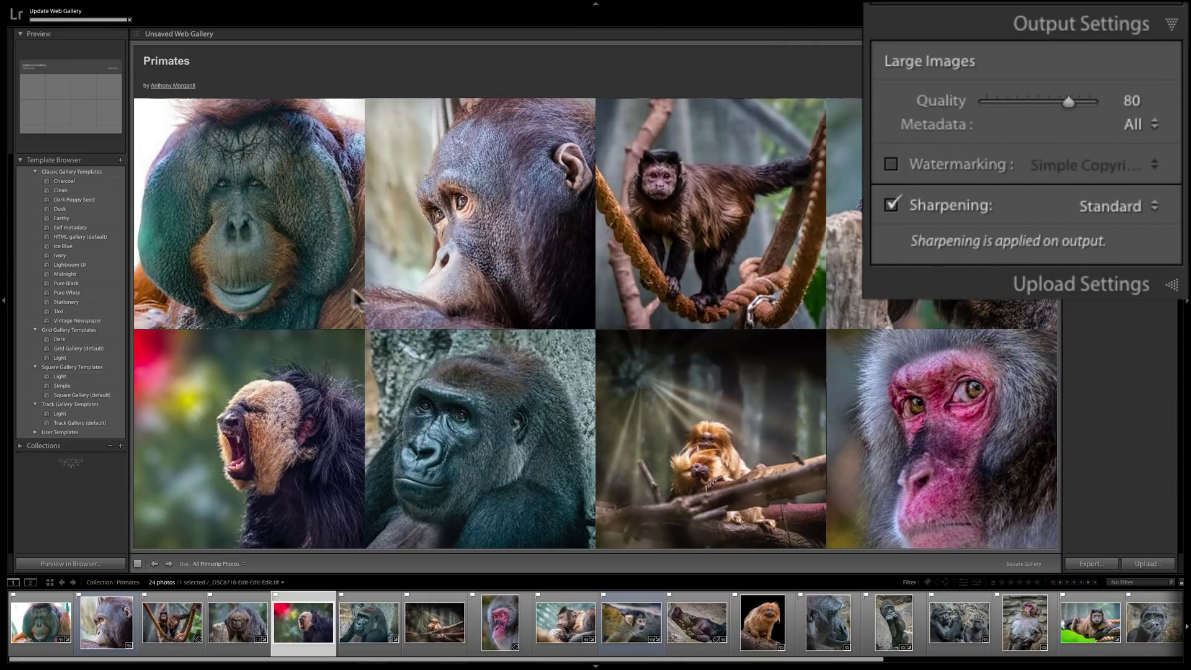
click(891, 164)
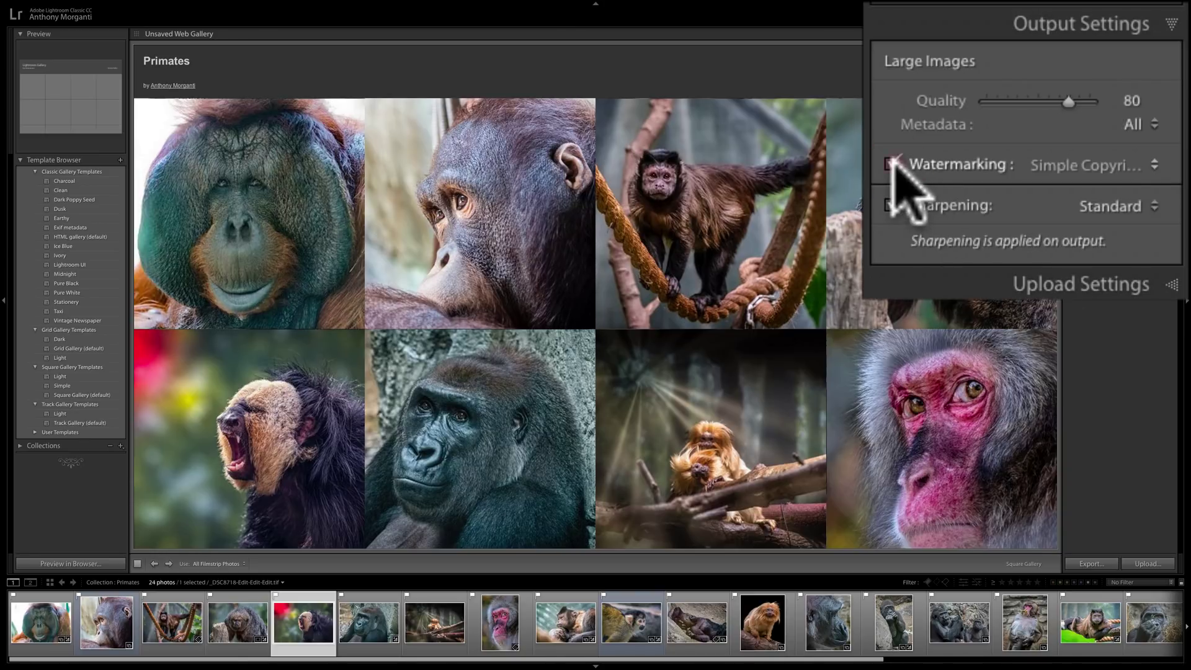
click(1048, 163)
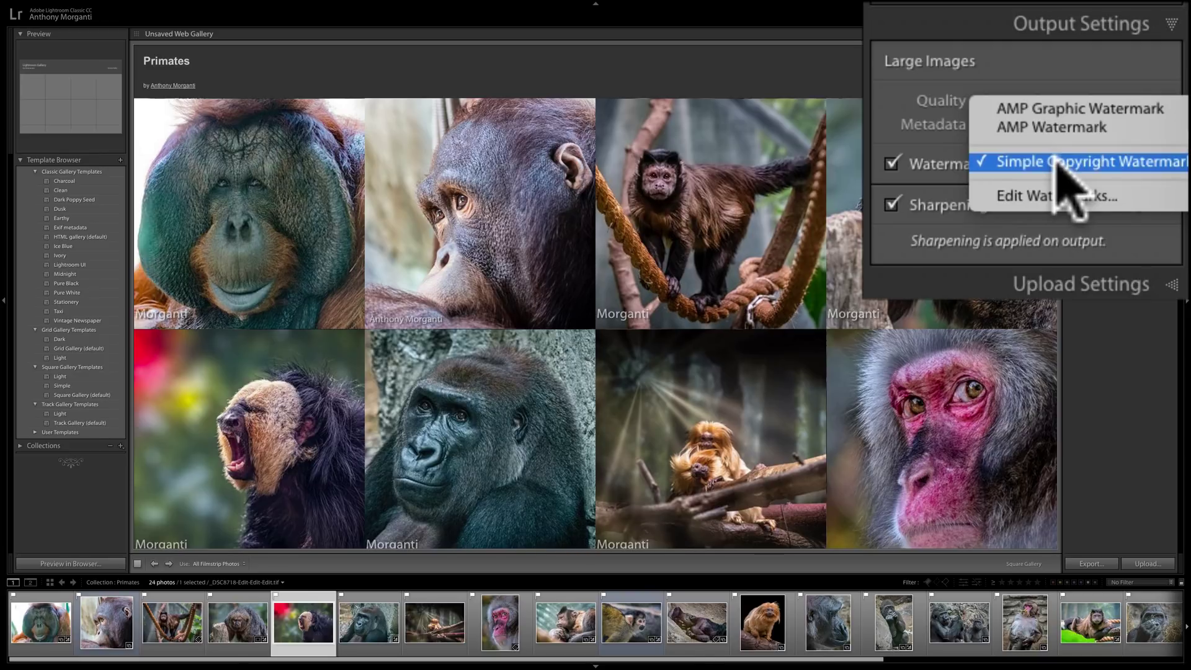
click(978, 163)
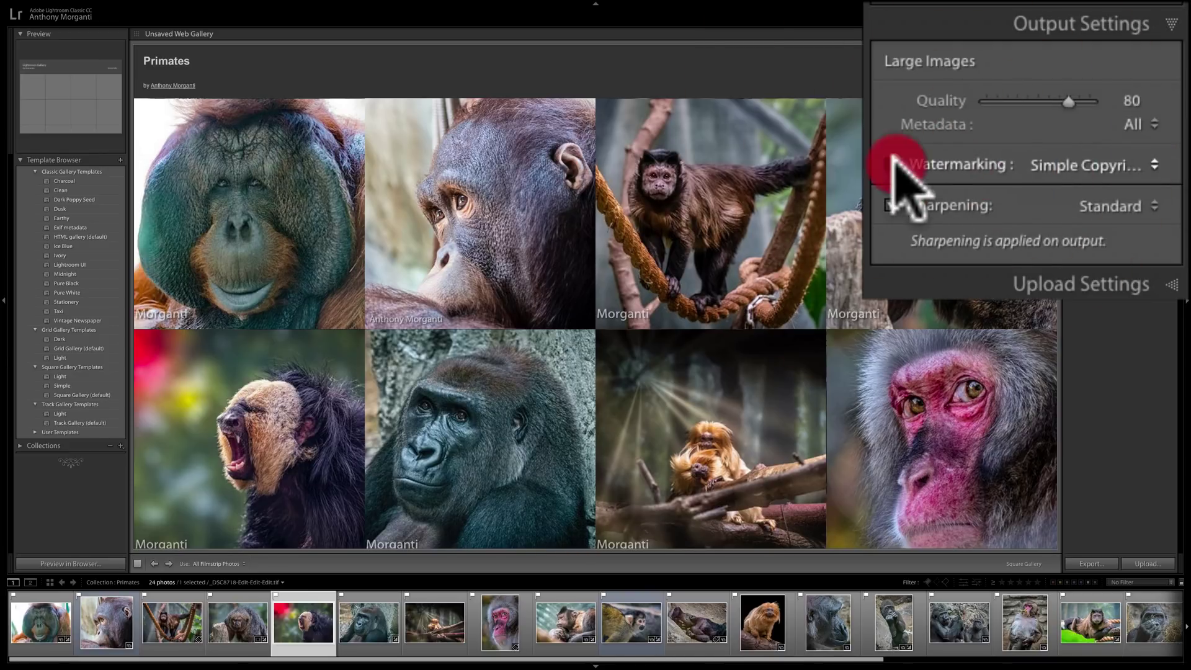
click(895, 163)
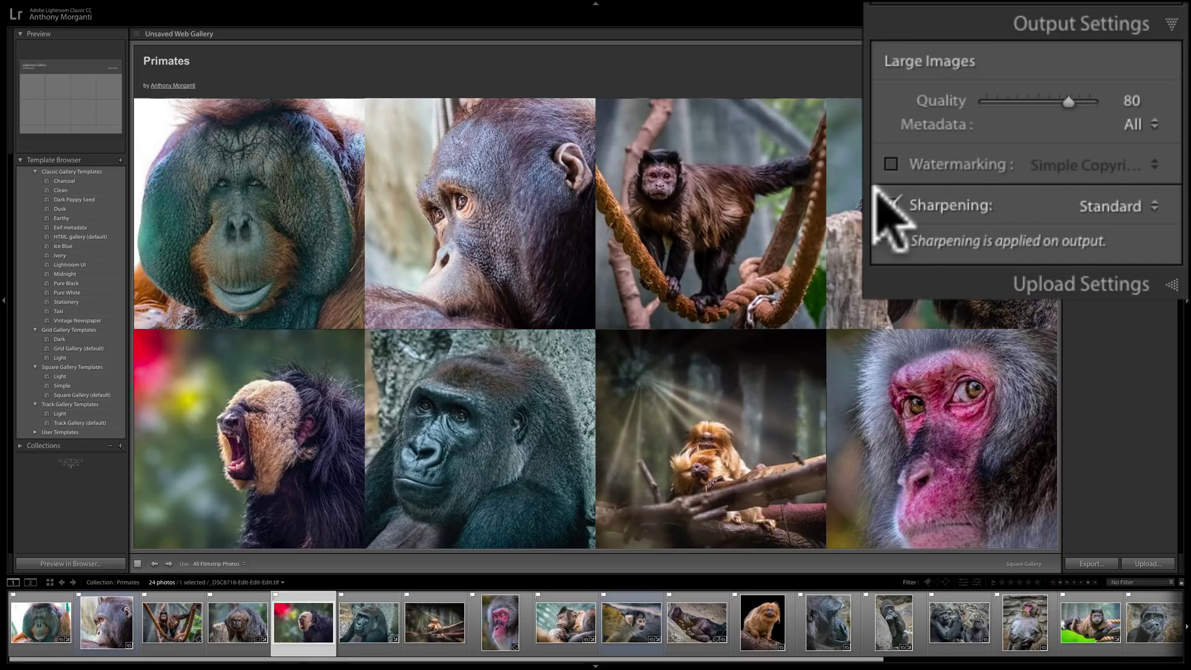
click(1108, 202)
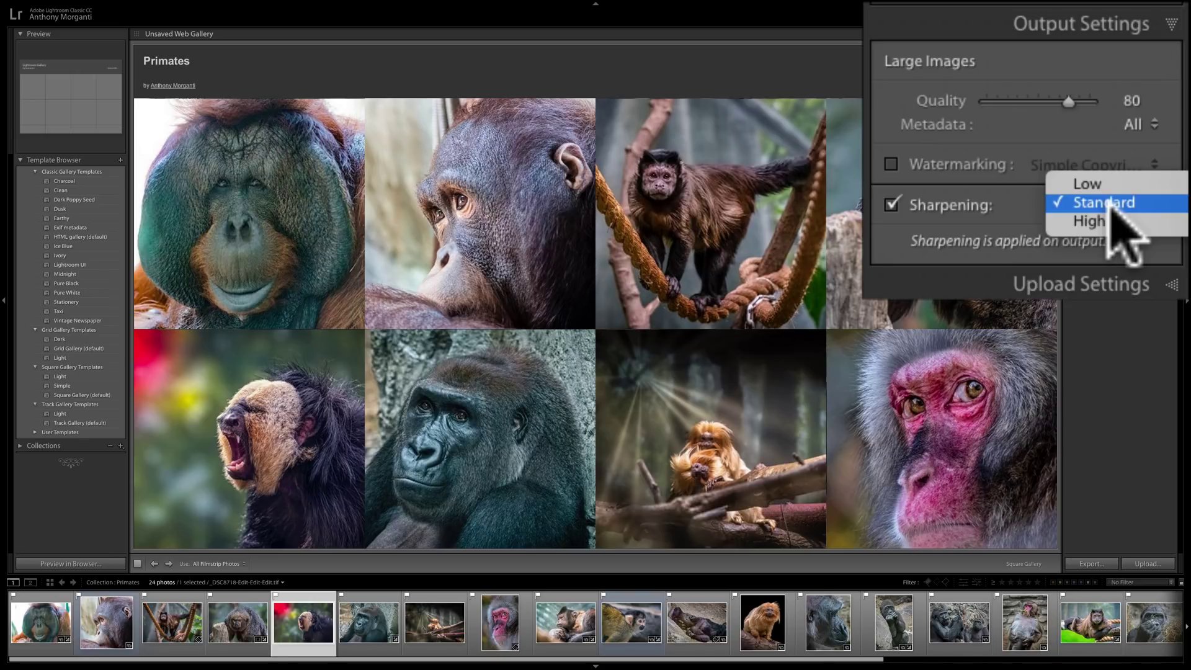
click(1024, 210)
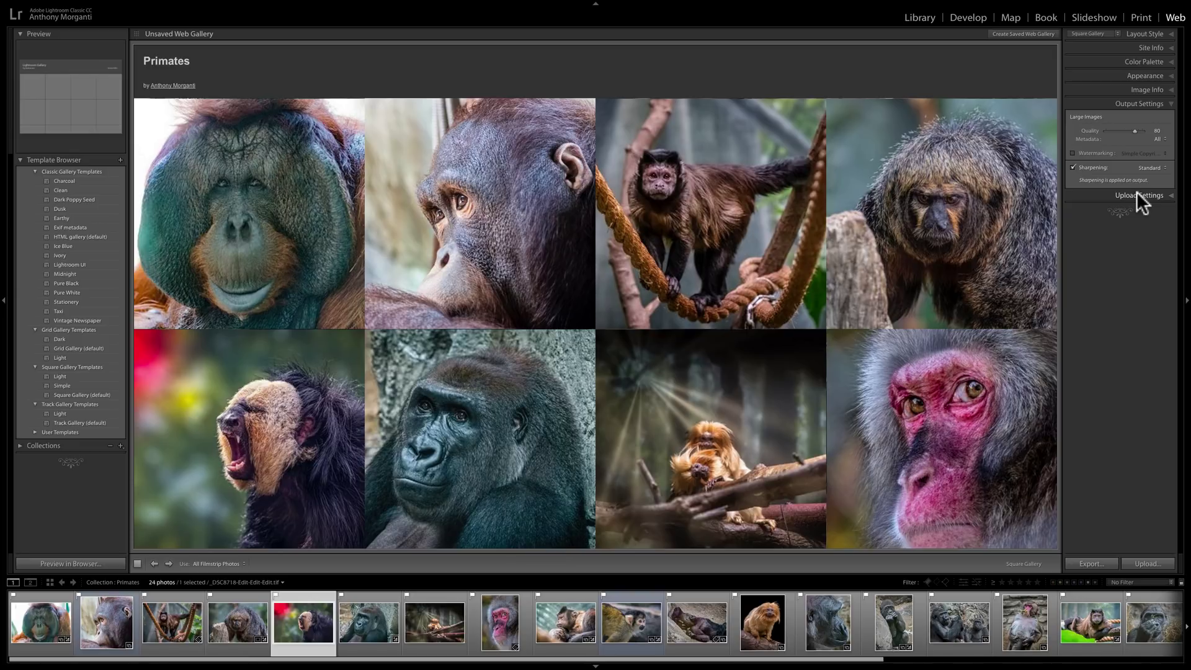
Keep the FTP server on Custom Settings and uncheck Put in Subfolder.
click(1136, 191)
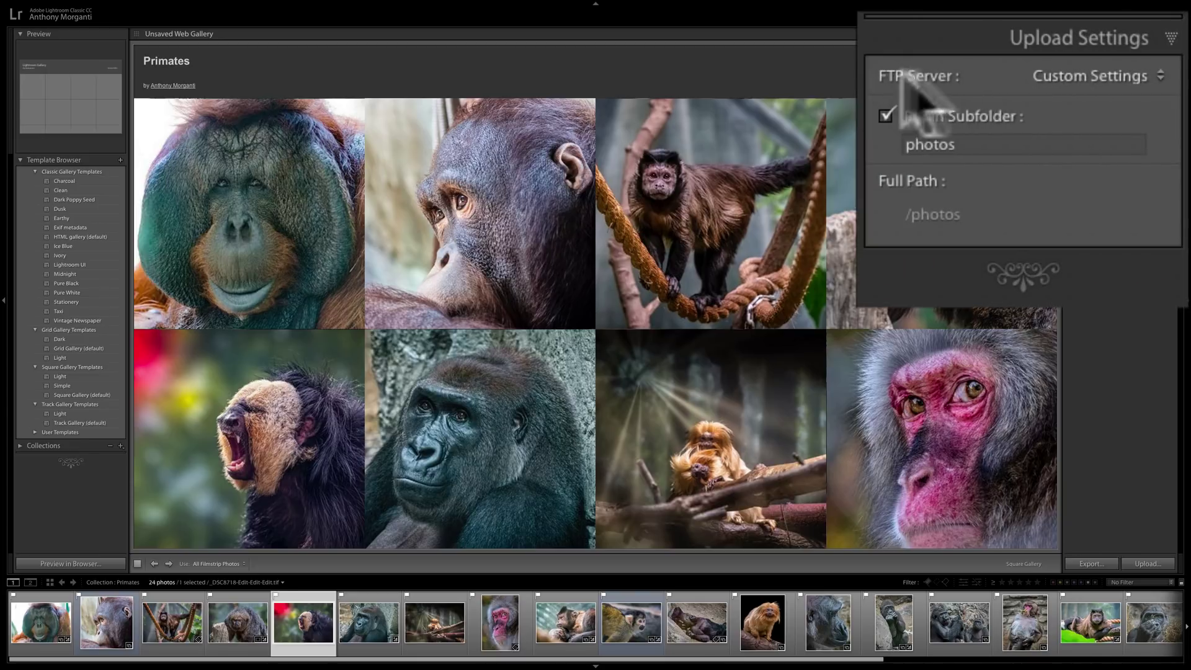
click(1117, 81)
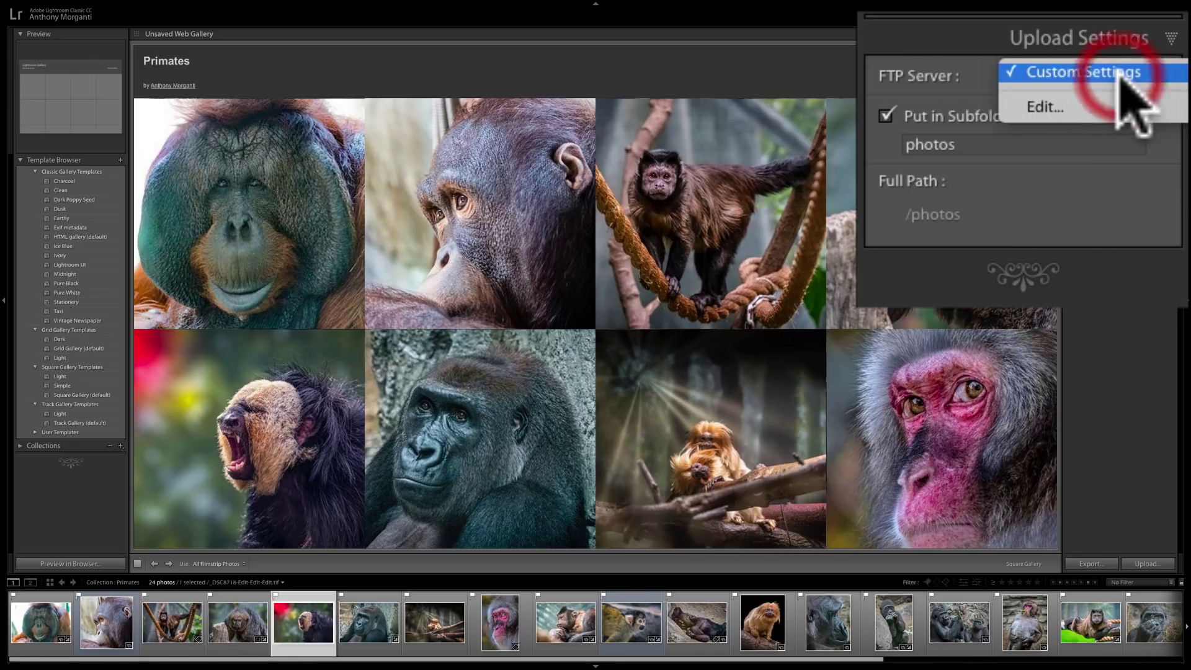
click(1085, 107)
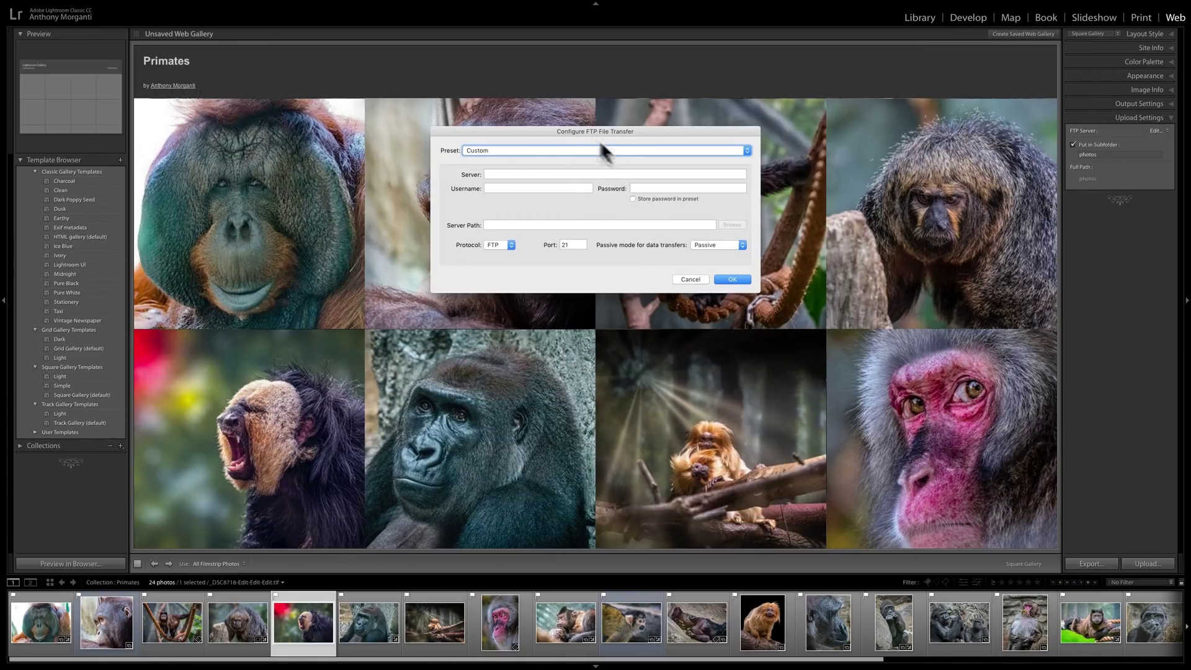
click(698, 278)
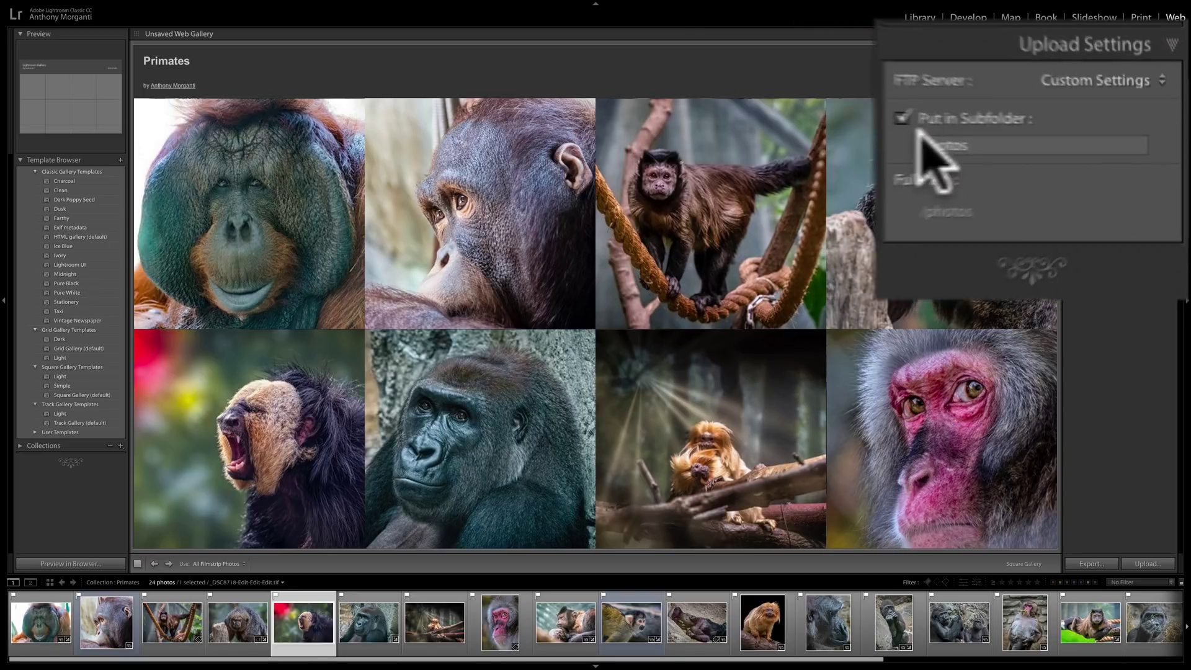
double_click(1091, 155)
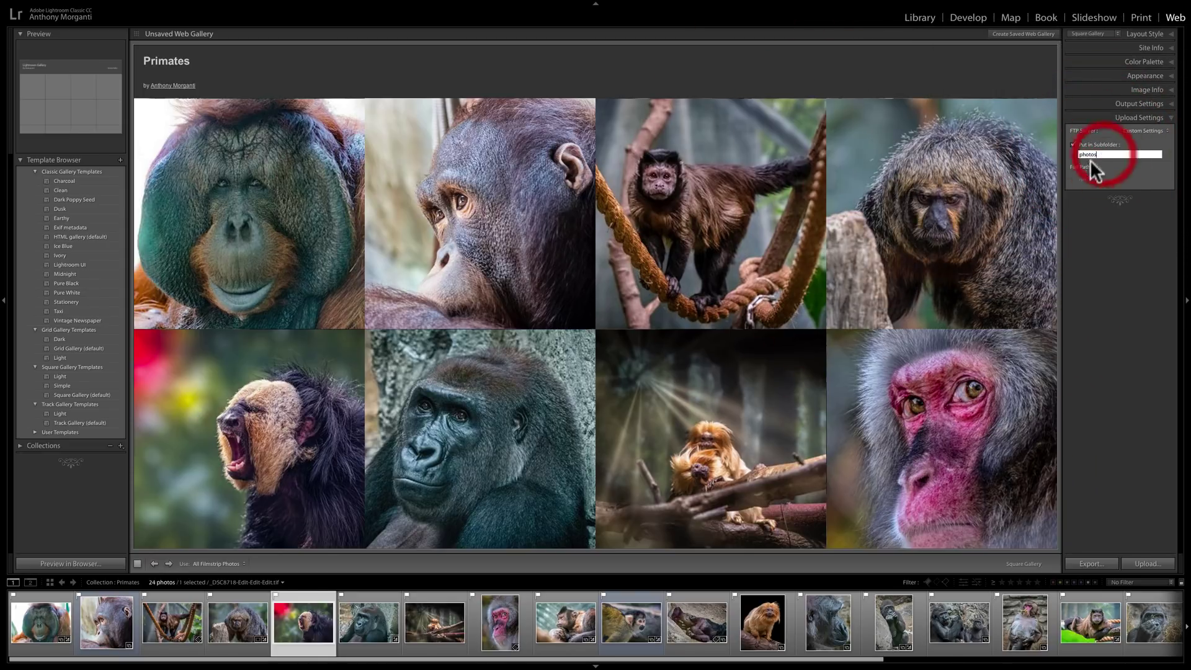
click(1073, 143)
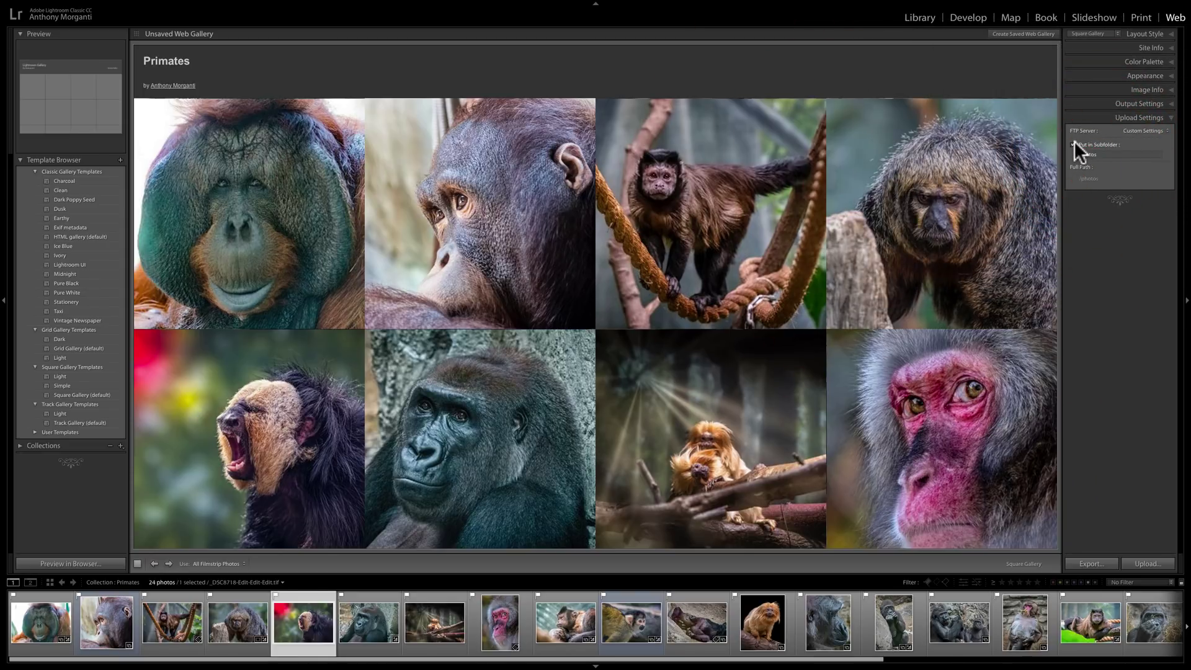
click(1148, 117)
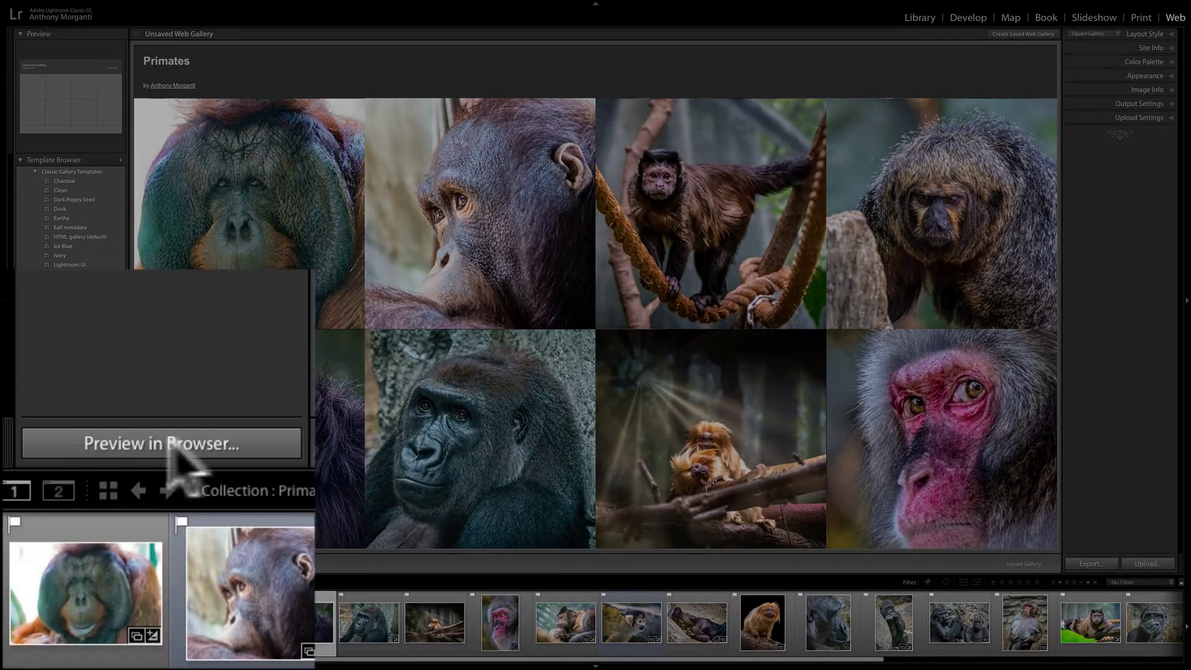
Launch Preview in Browser for the Primates Square gallery.
click(81, 563)
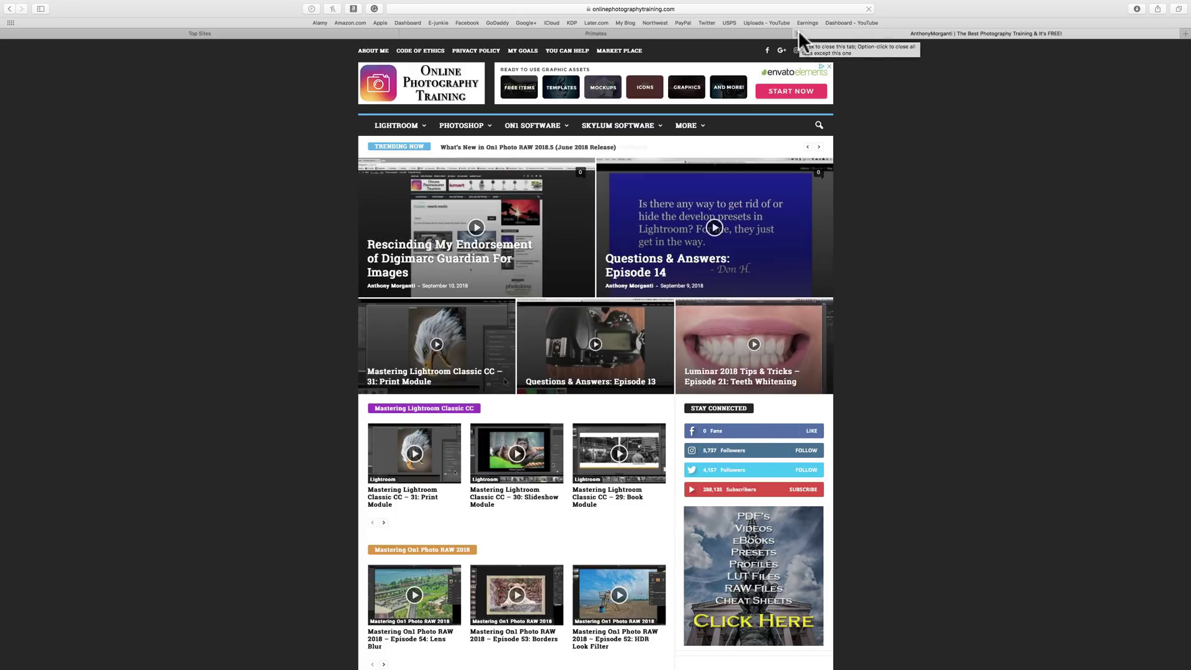
Close the unrelated tab, enlarge the orangutan photo, page to 20 of 24, then close the lightbox.
click(797, 33)
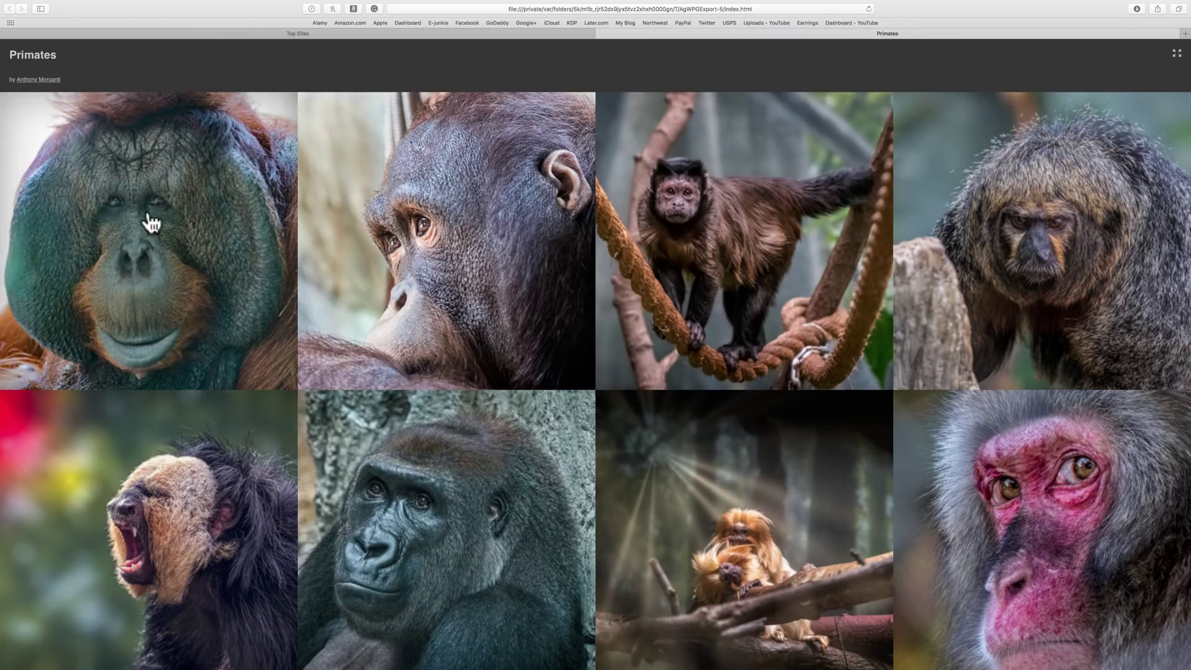
click(143, 228)
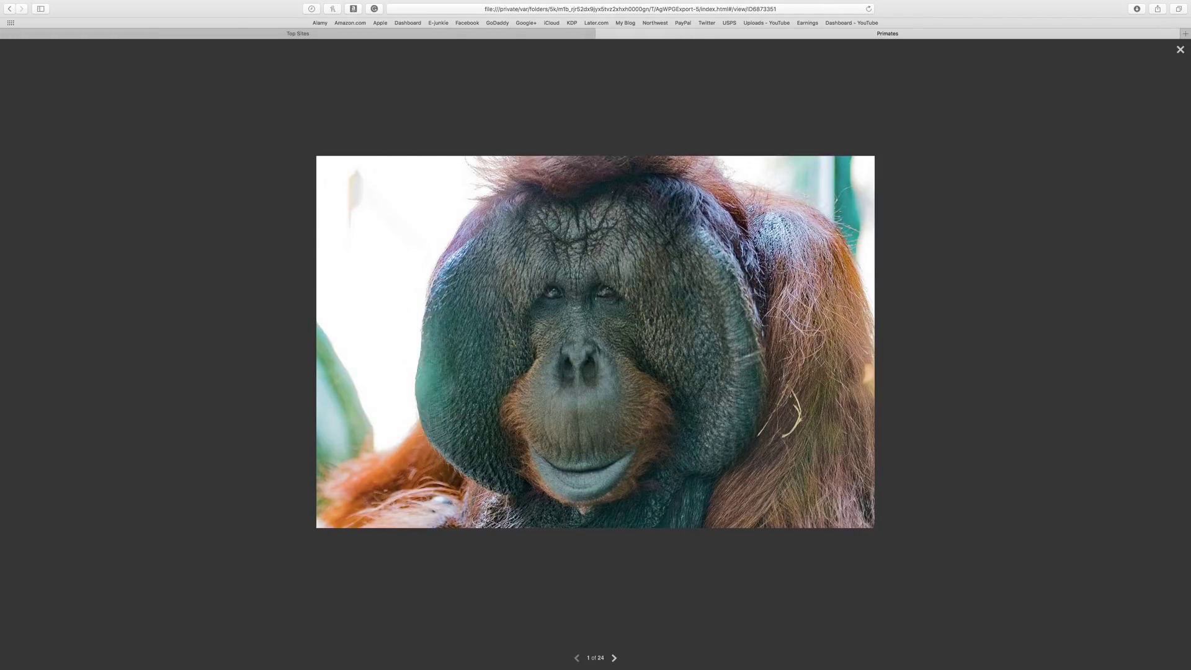
mouse_move(1177, 353)
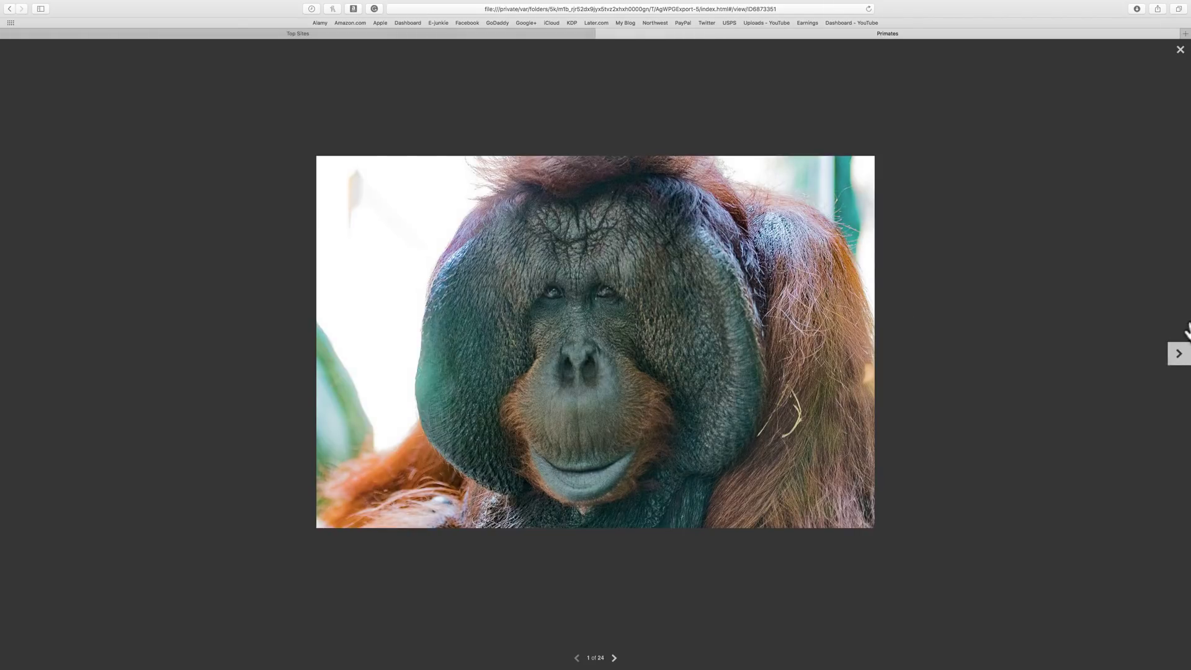
click(1178, 356)
click(1178, 357)
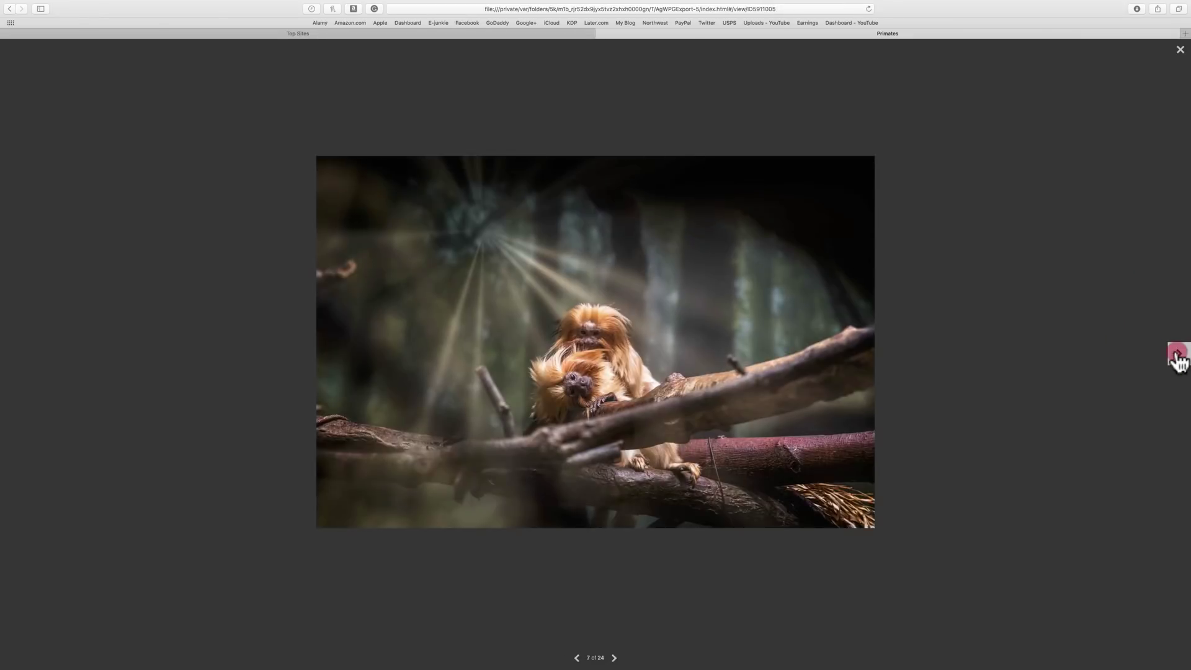
click(1177, 356)
click(1177, 357)
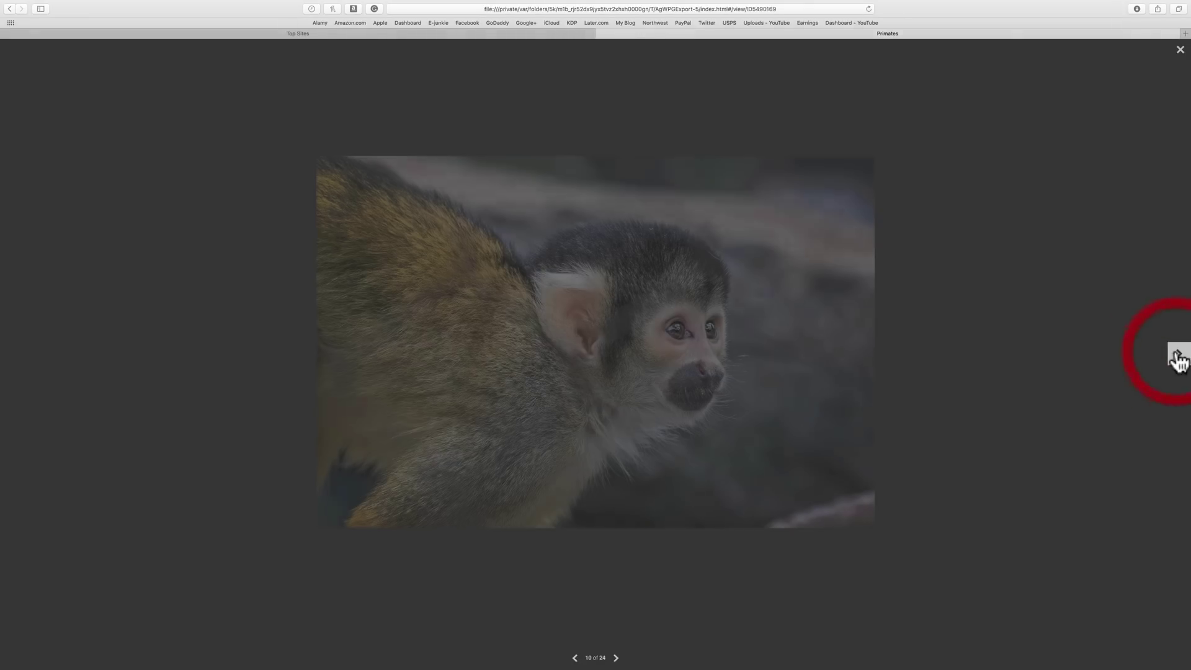
click(1178, 357)
click(1177, 356)
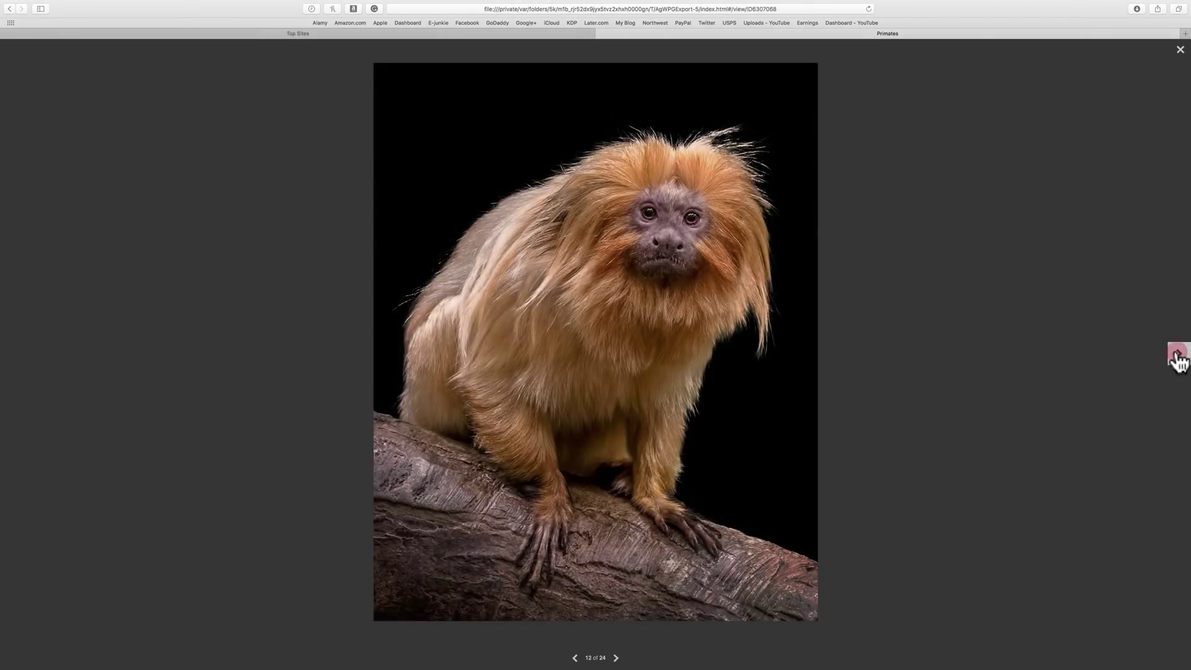
click(1177, 356)
click(1177, 357)
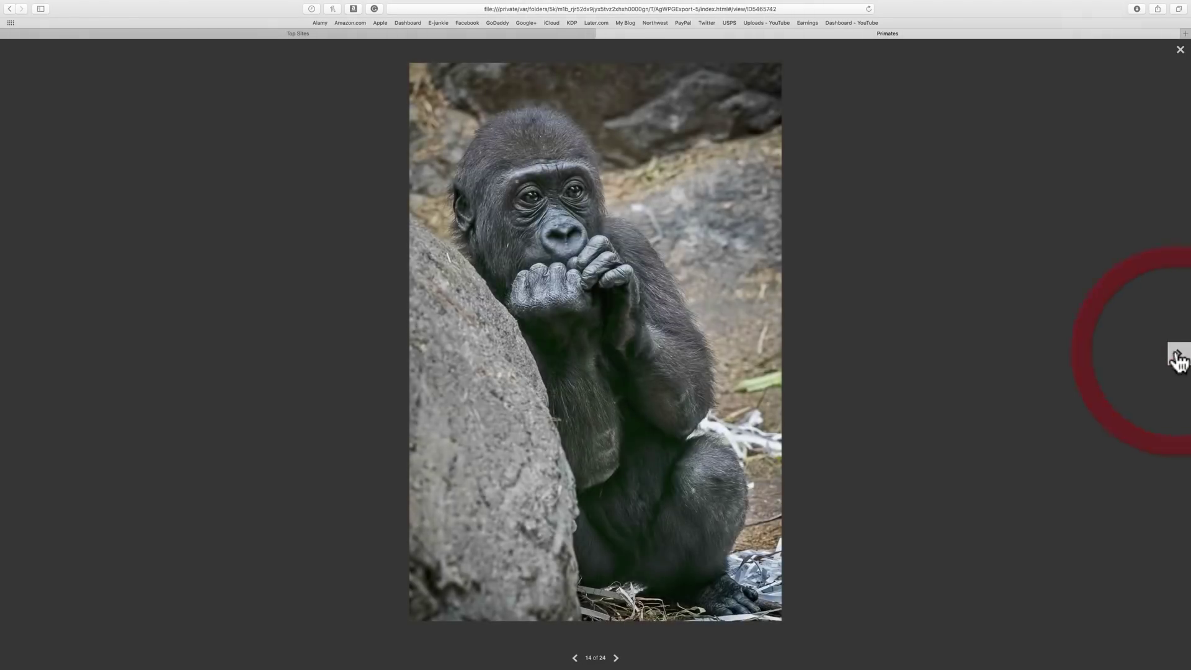
click(1178, 356)
click(1177, 357)
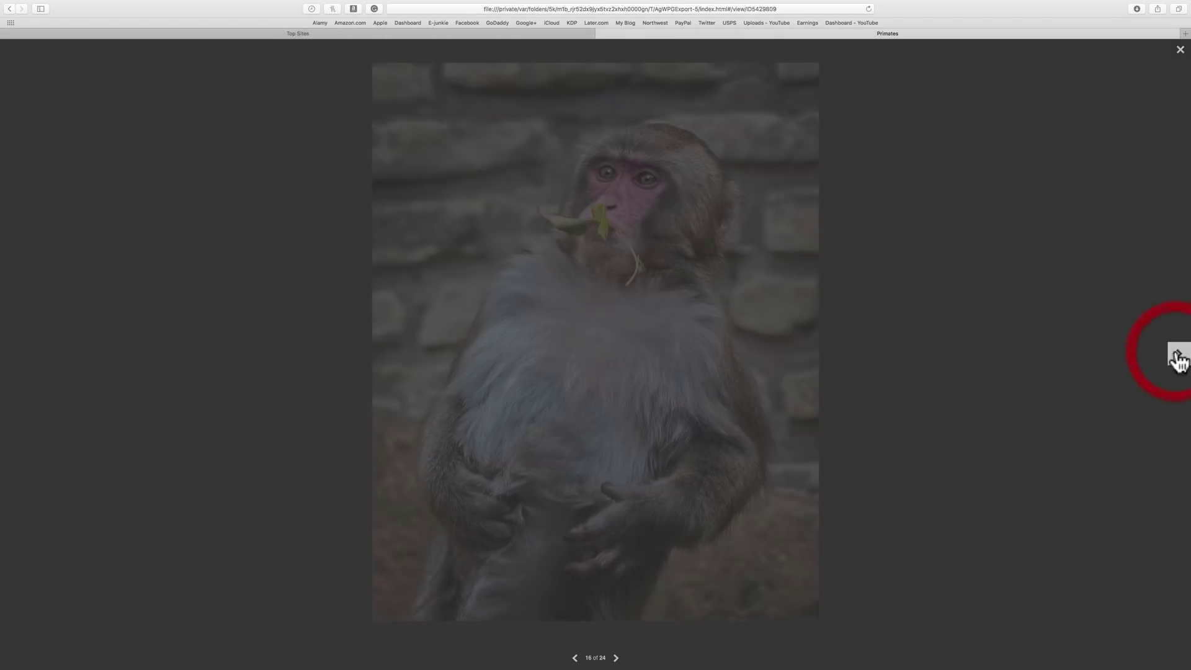
click(1178, 356)
click(1177, 357)
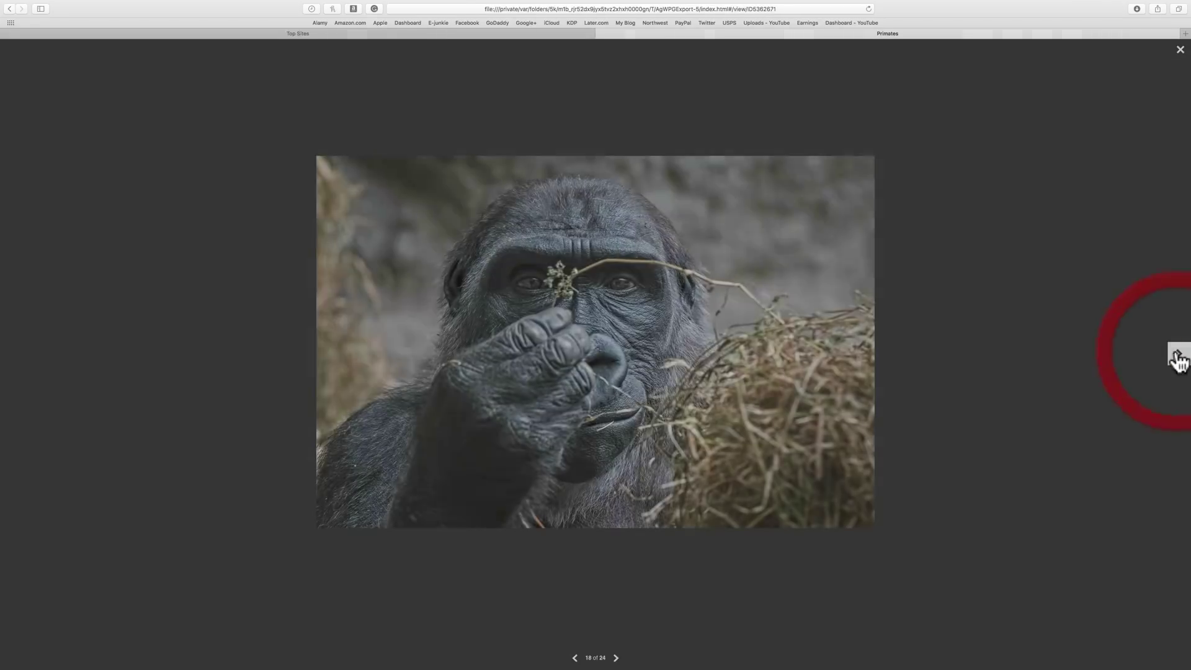
click(1178, 356)
click(1177, 357)
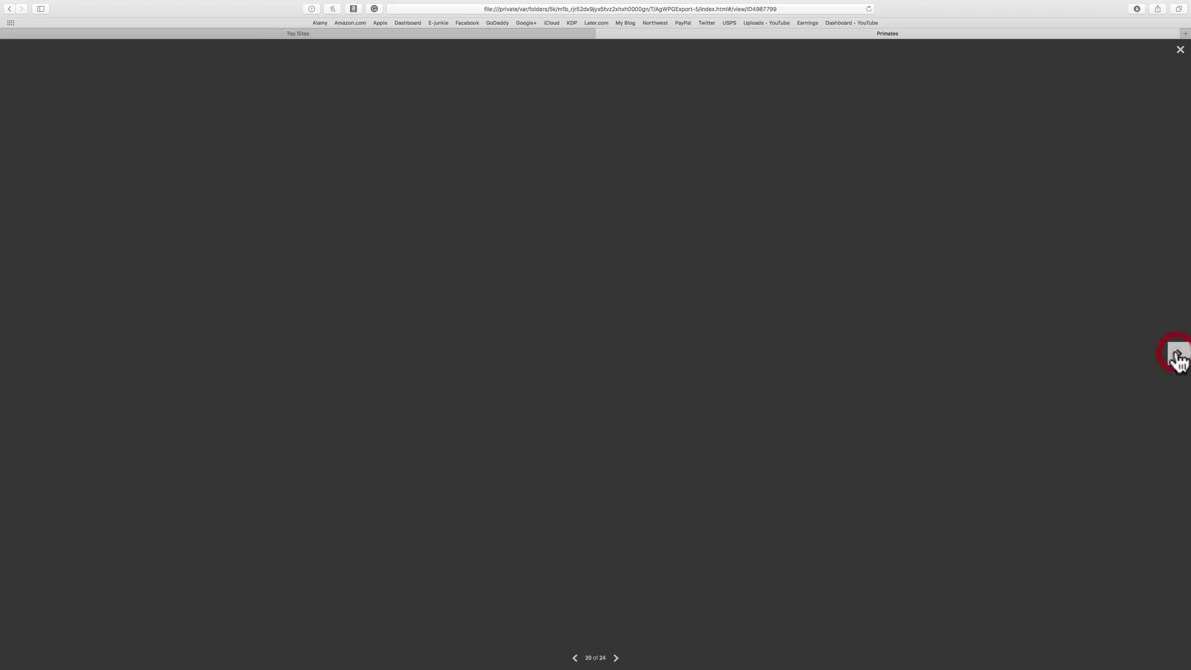
click(1179, 49)
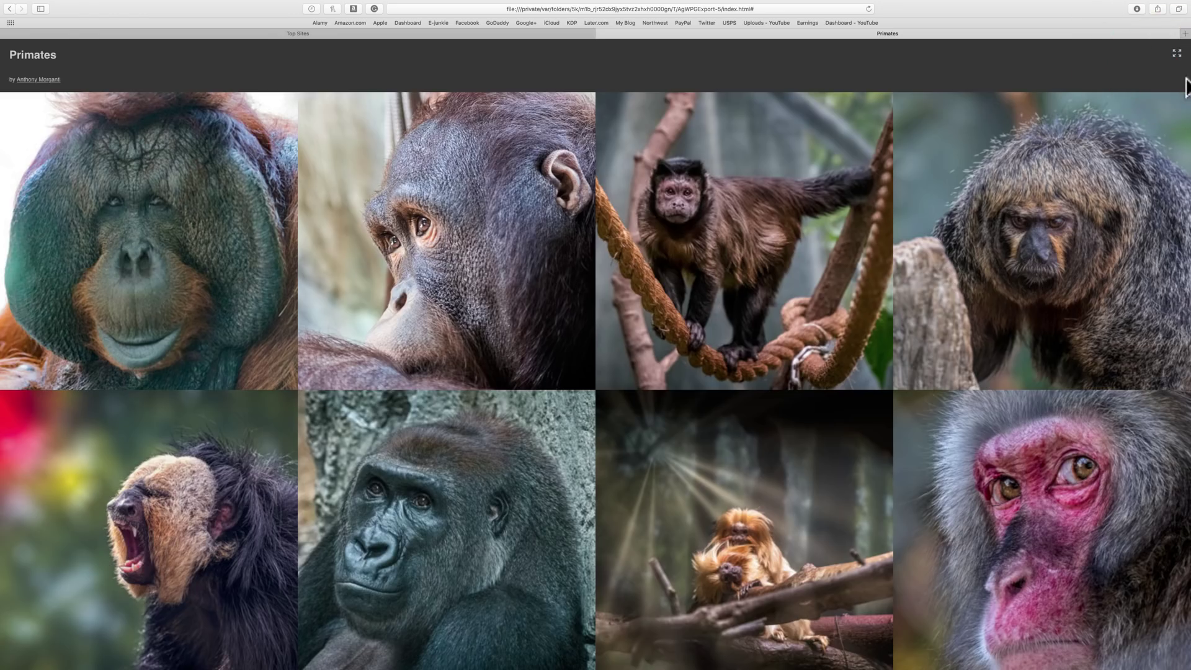
Close the Safari preview, check Upload Settings, then dismiss the no-FTP-server warning after trying Upload.
click(601, 33)
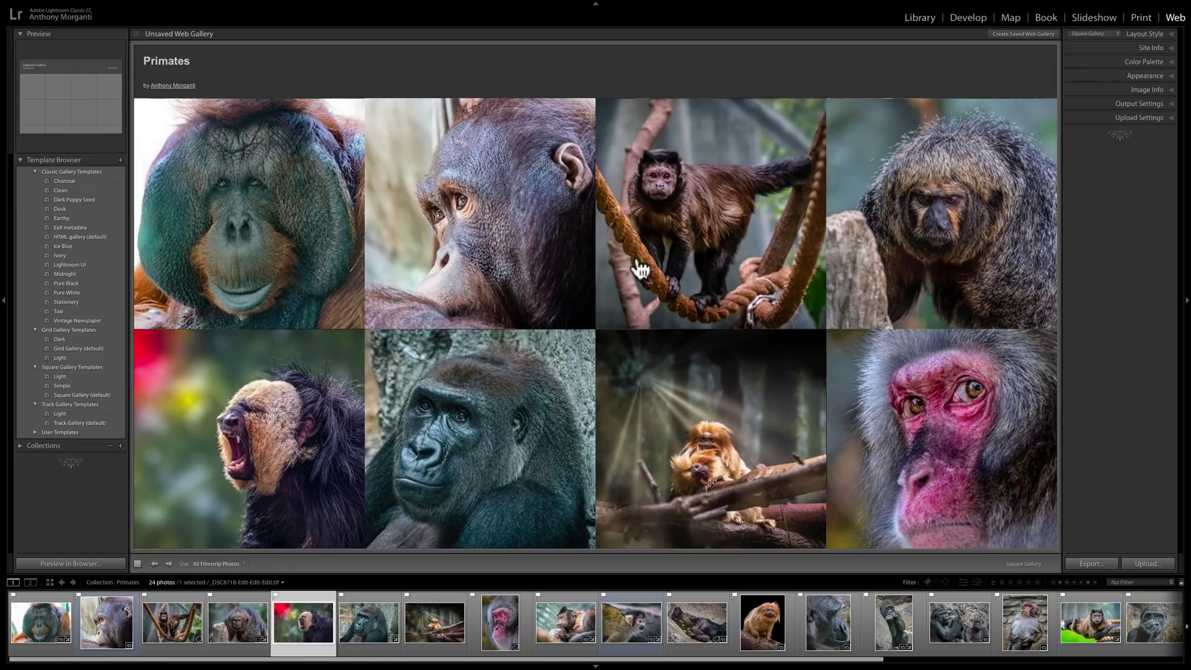
click(1151, 118)
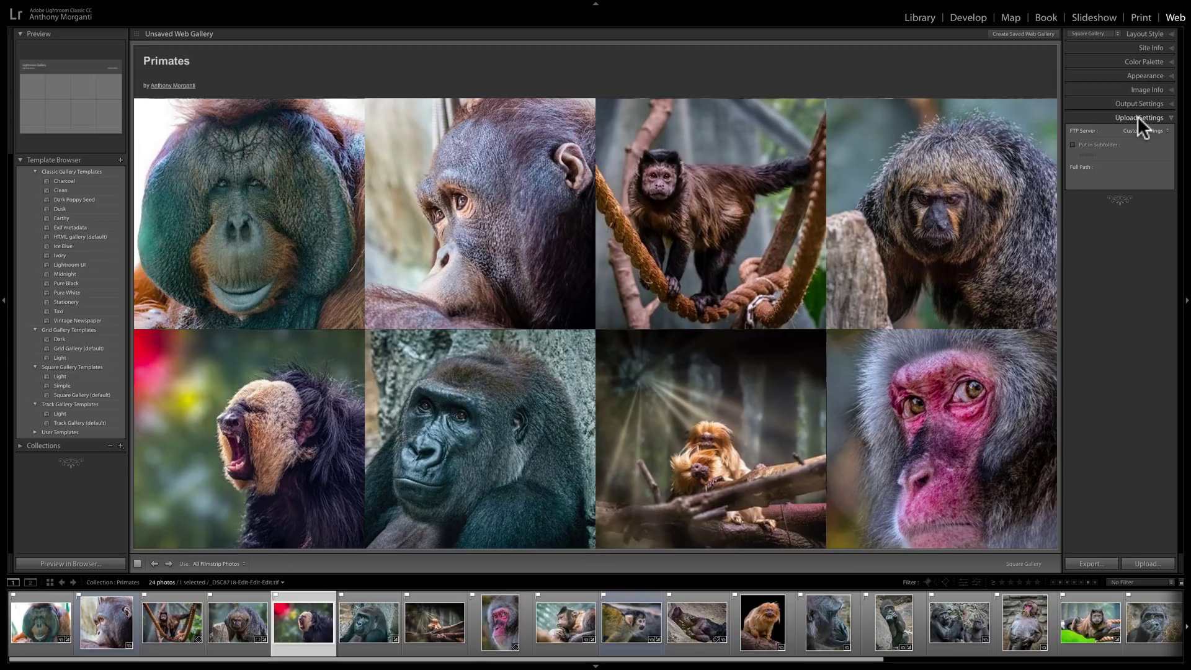
click(1137, 117)
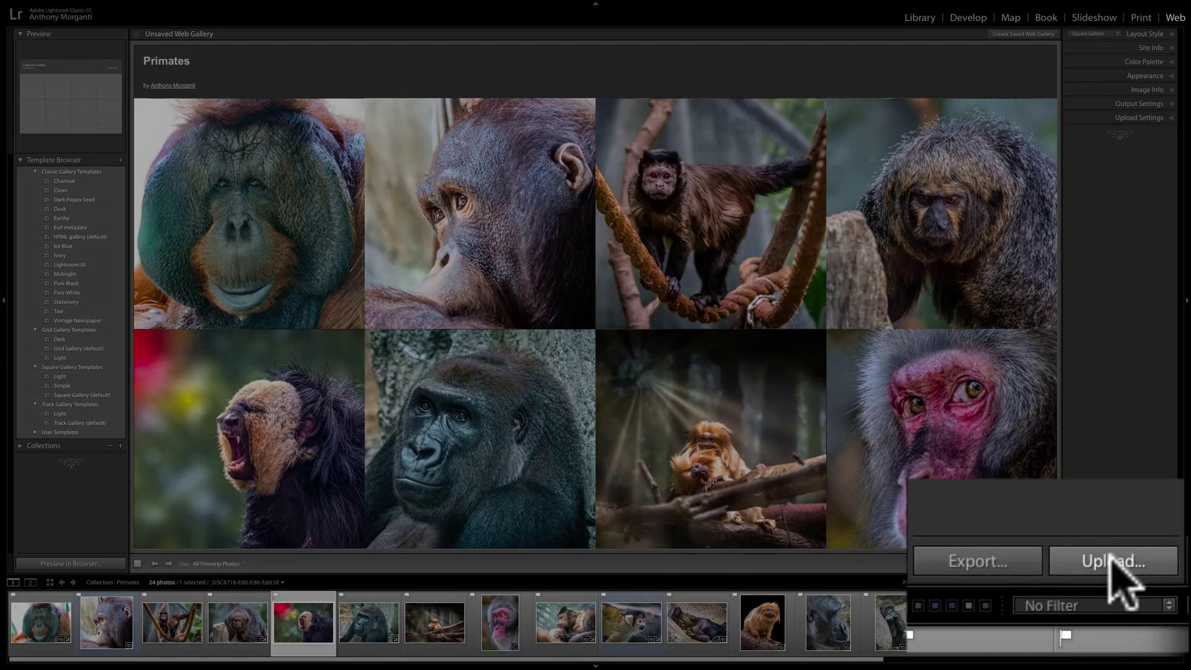
click(1113, 561)
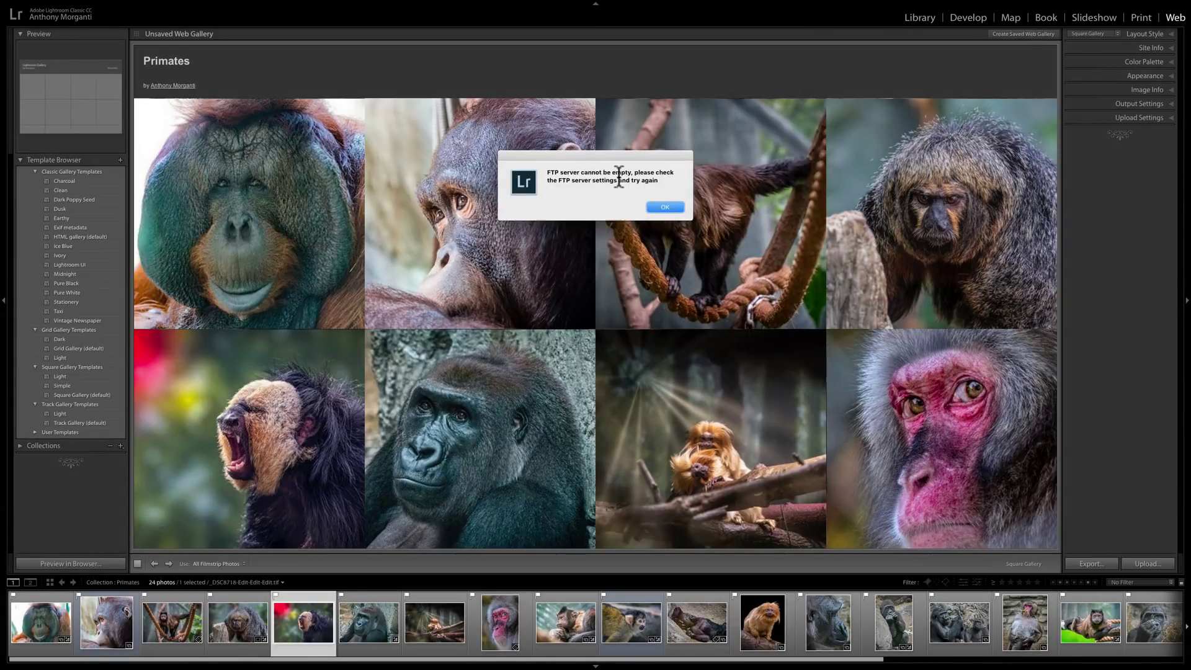
click(661, 207)
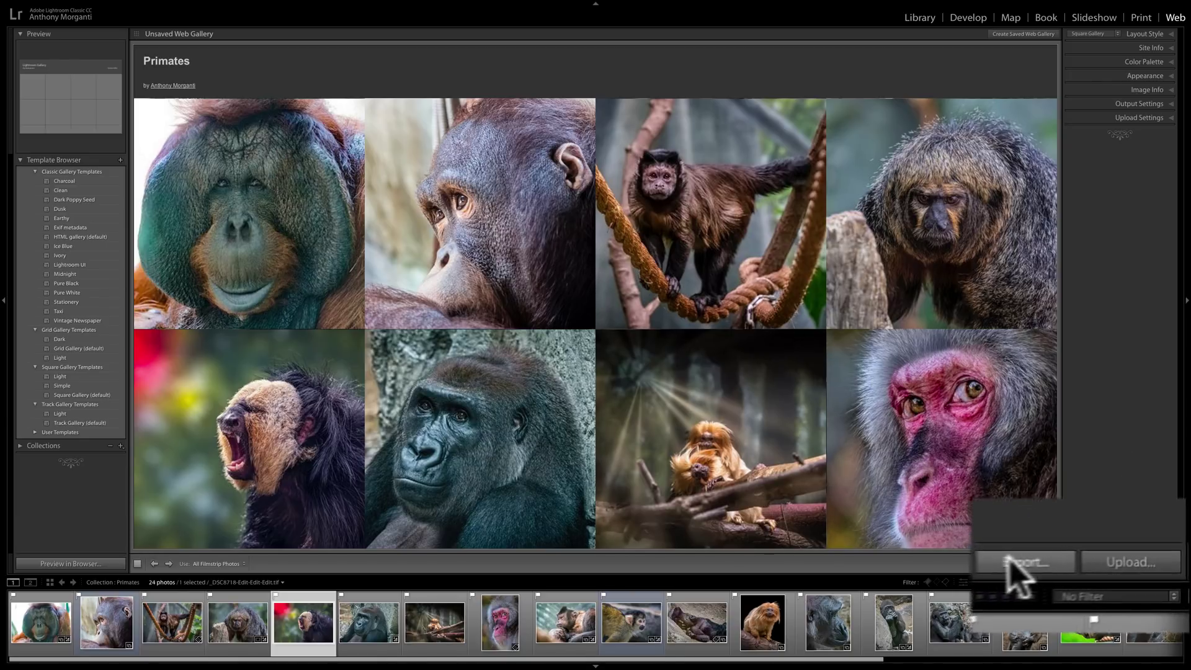
Export the gallery as 'Primates' to the Desktop.
click(1091, 562)
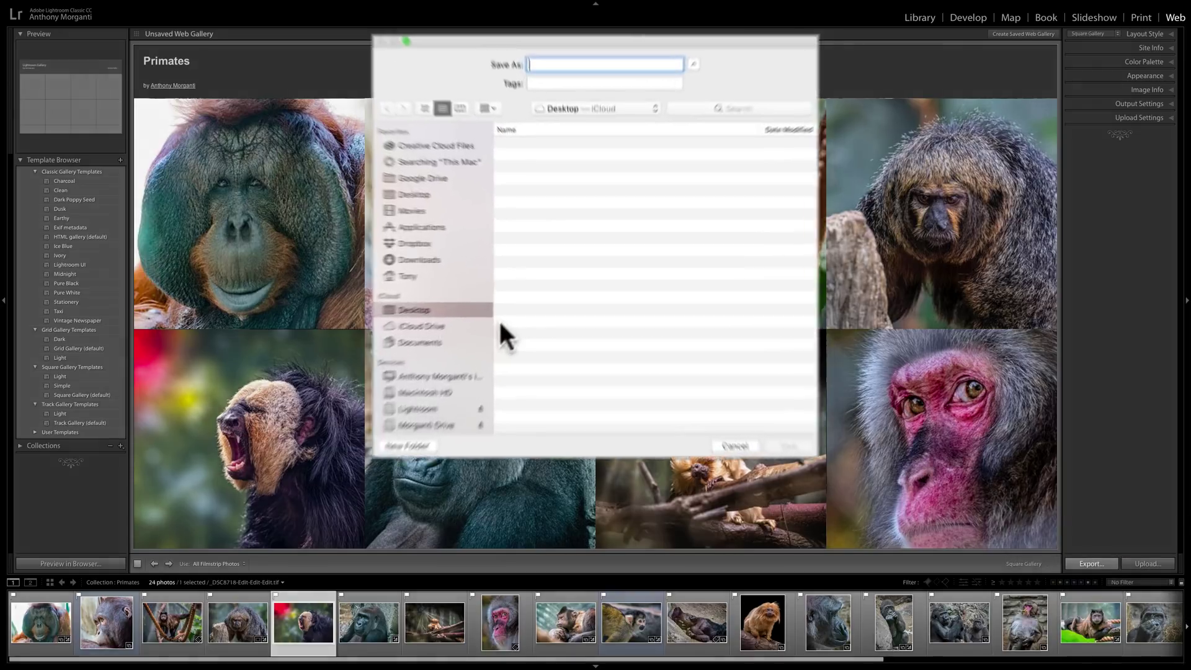
text(Primates)
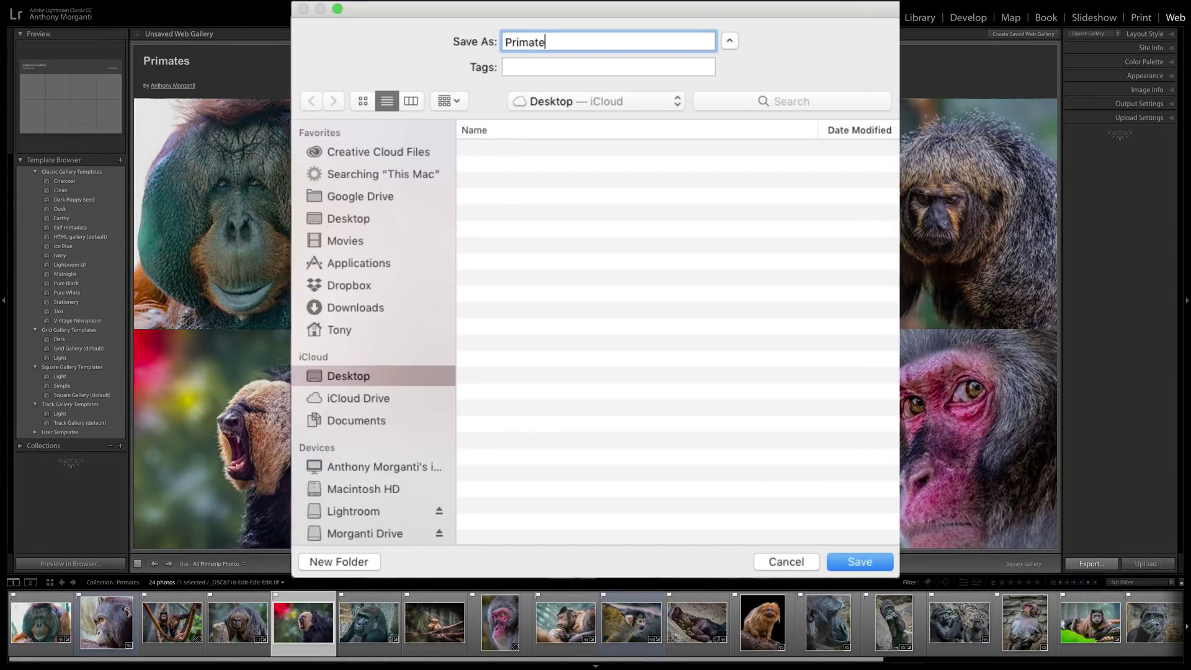
click(346, 217)
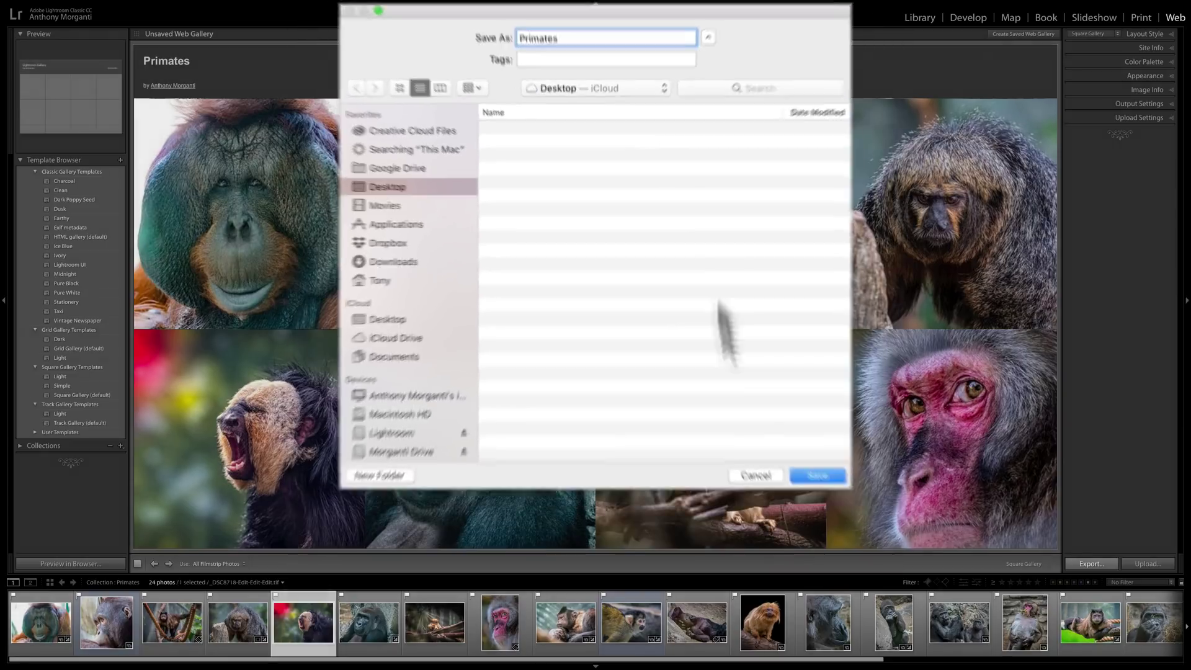
click(731, 392)
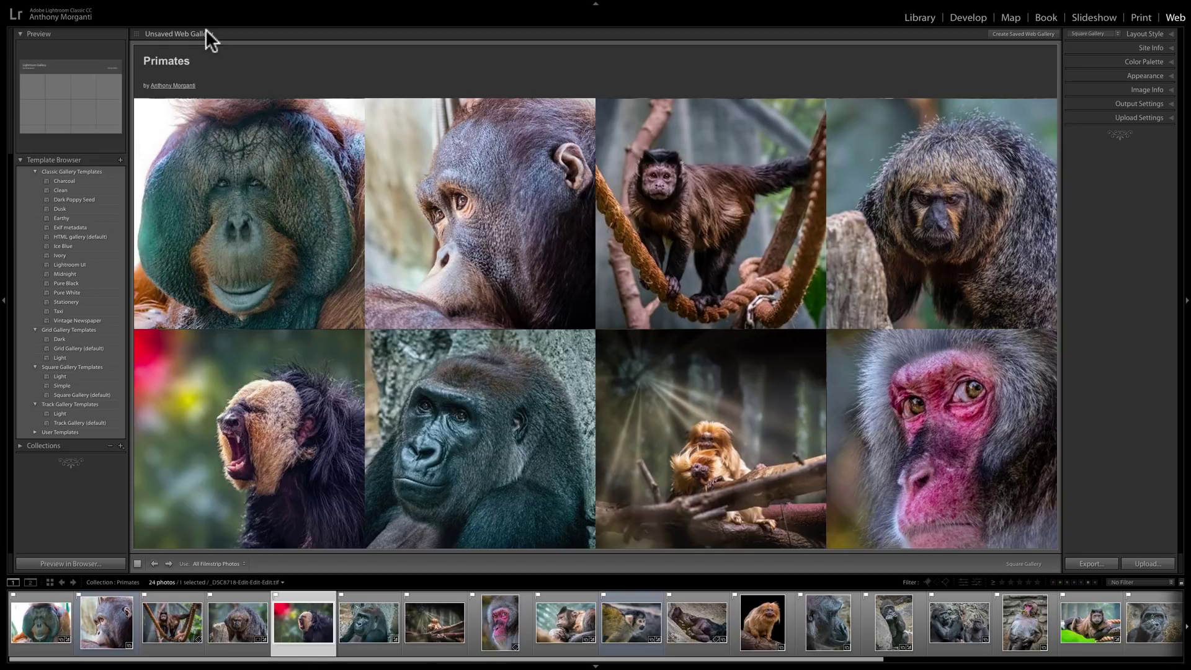
Hide Lightroom, move the Primates folder to the desktop centre, and open its index.html.
key(super+h)
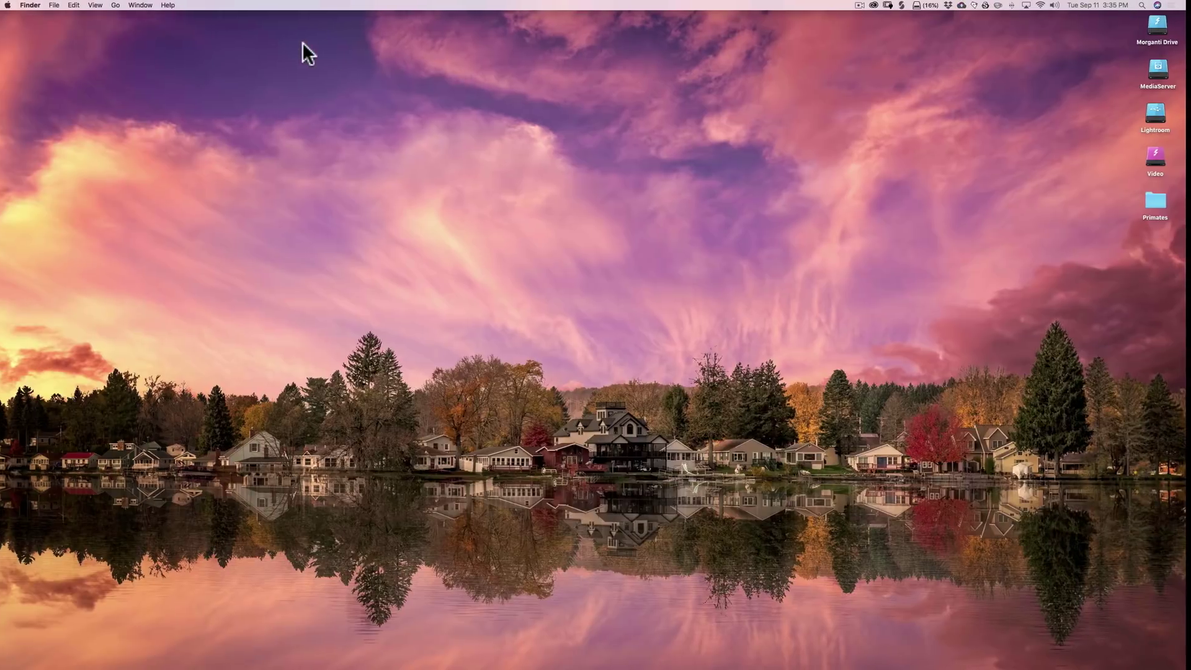
drag(1155, 199, 652, 202)
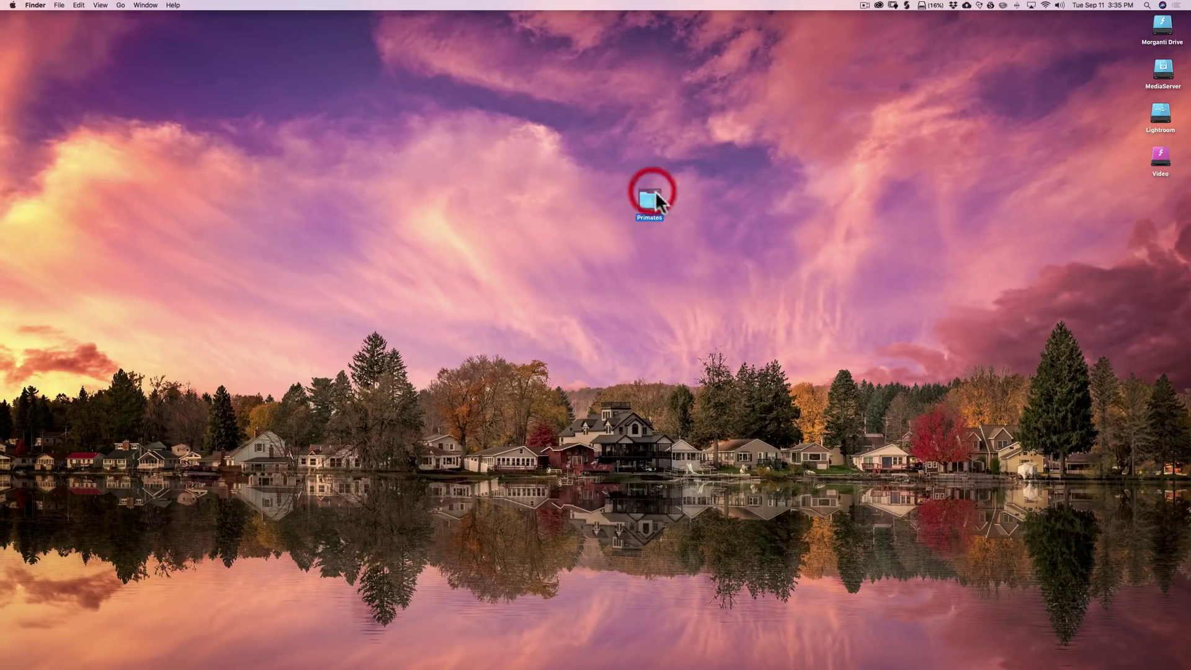
double_click(653, 199)
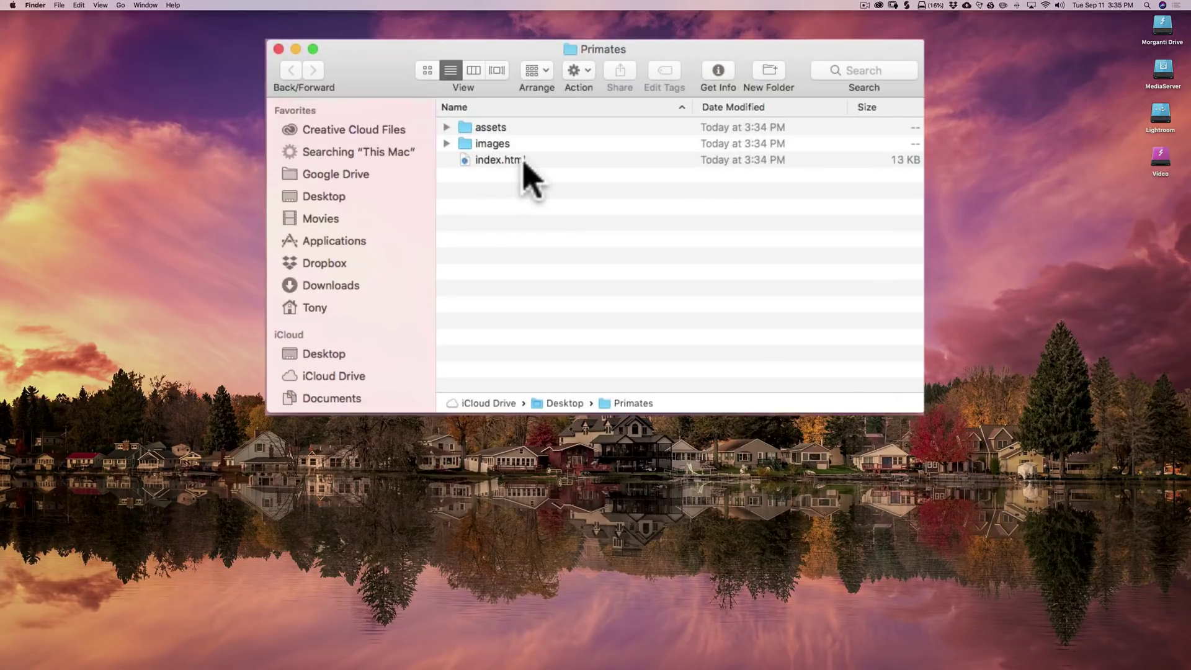
double_click(495, 161)
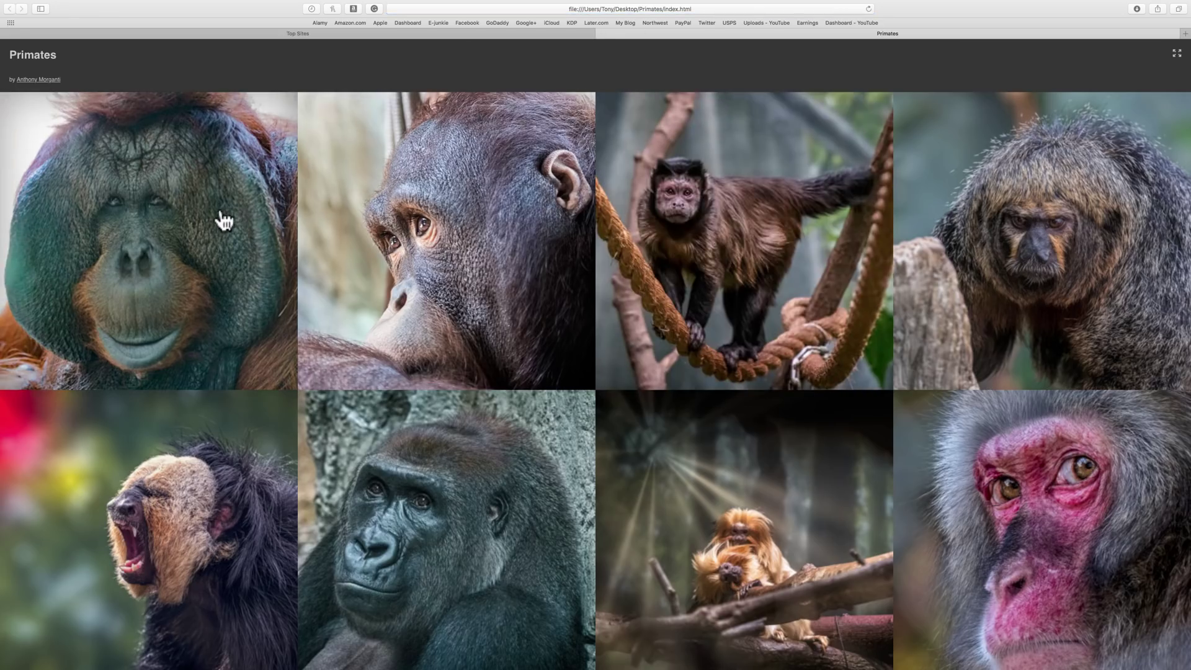
Enlarge the first orangutan photo, step through six photos, then close the tab and quit Safari.
click(223, 220)
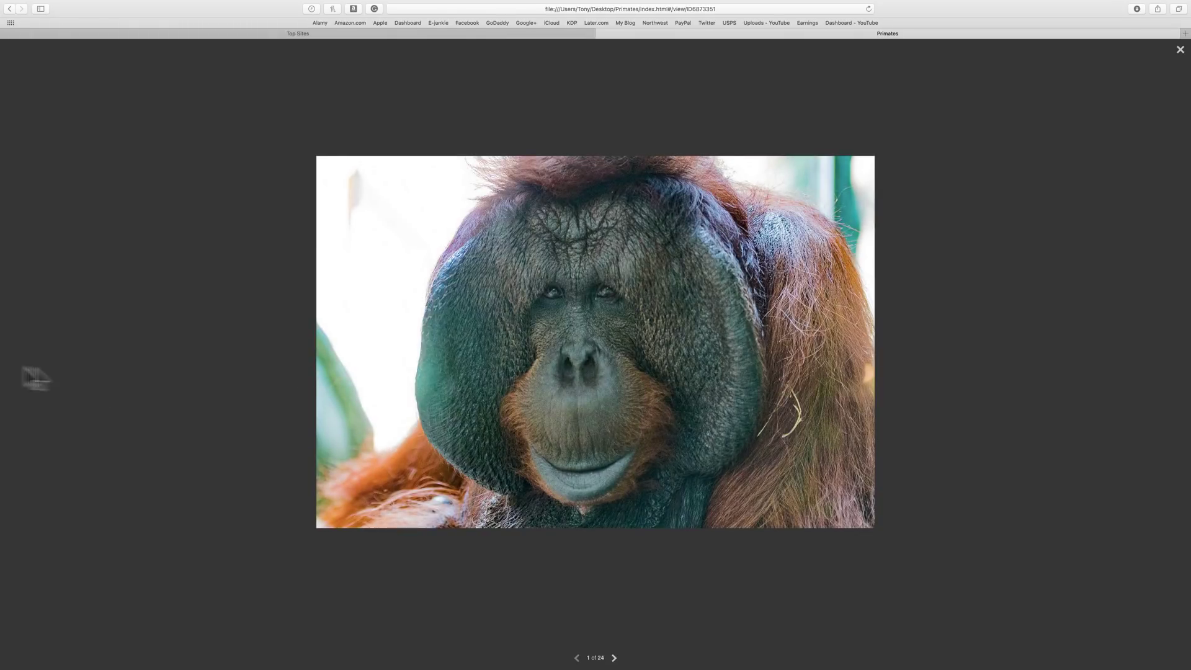
click(1175, 359)
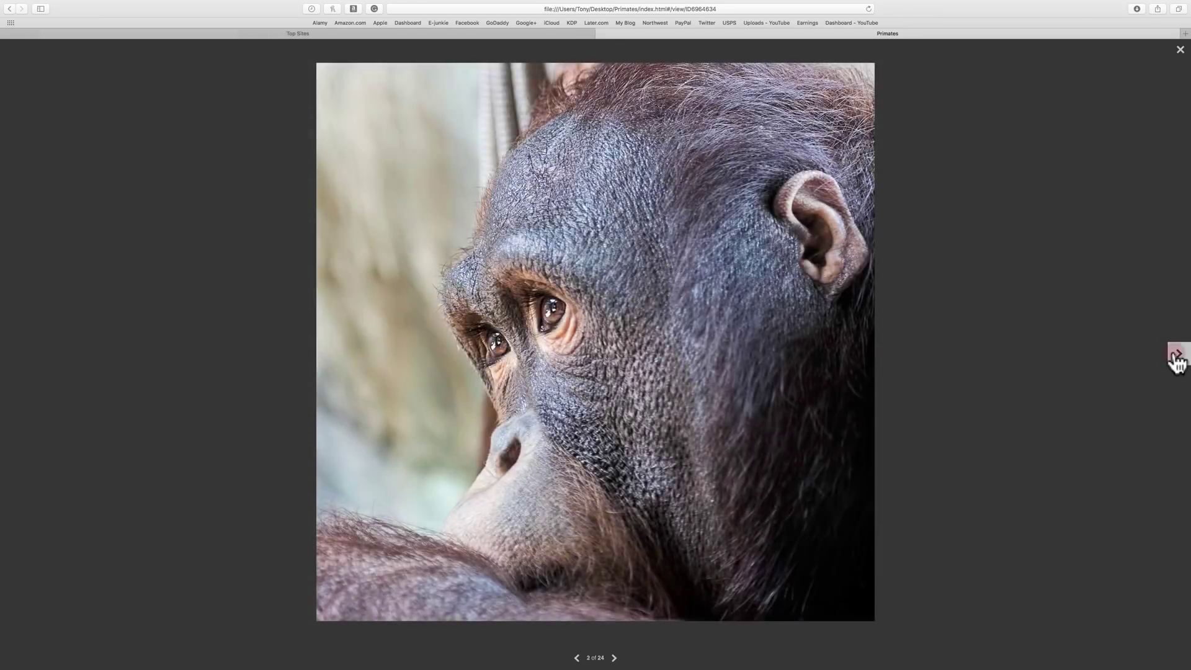
click(1175, 354)
click(1175, 355)
click(1175, 354)
click(1175, 355)
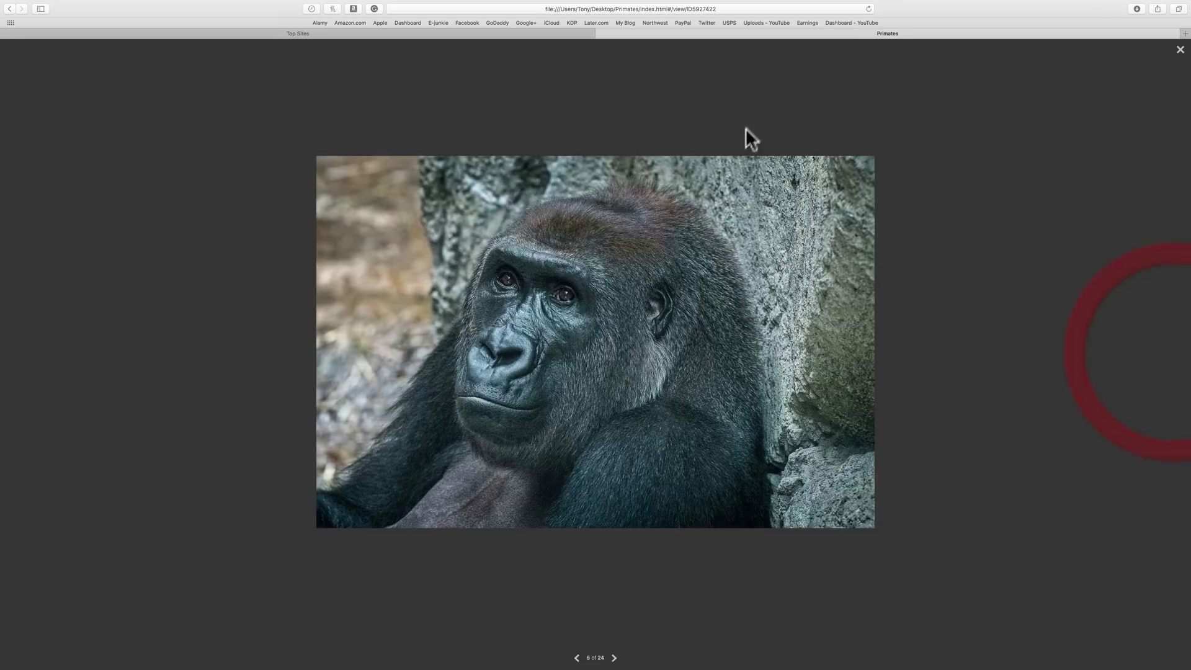
click(599, 32)
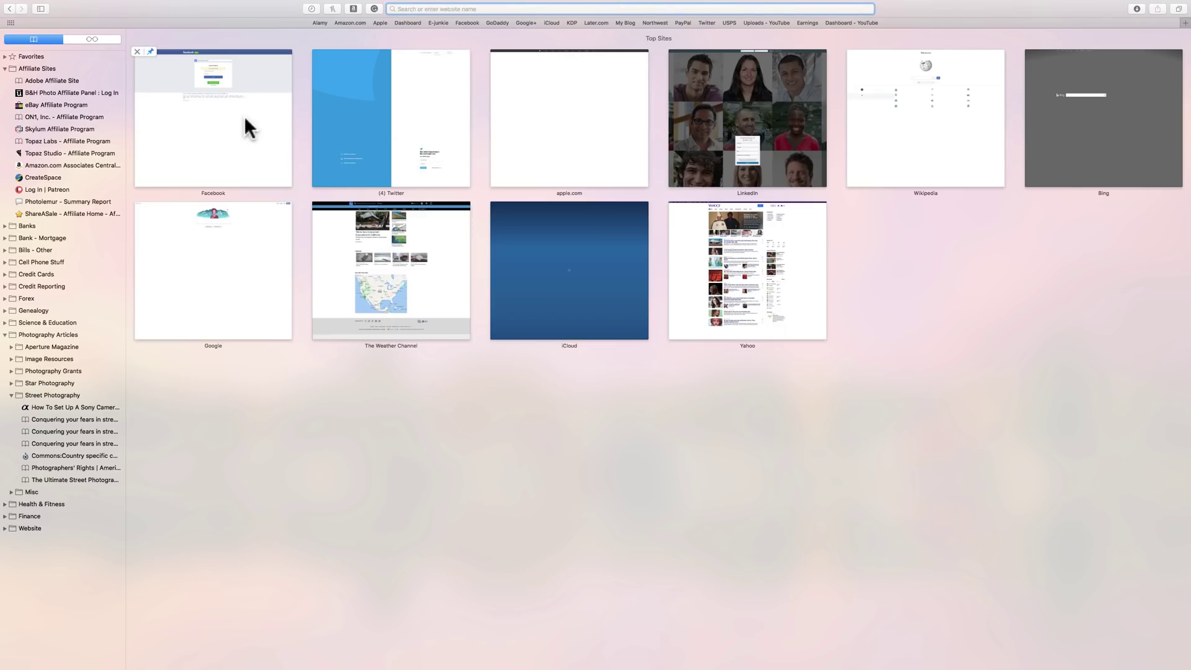
key(super+q)
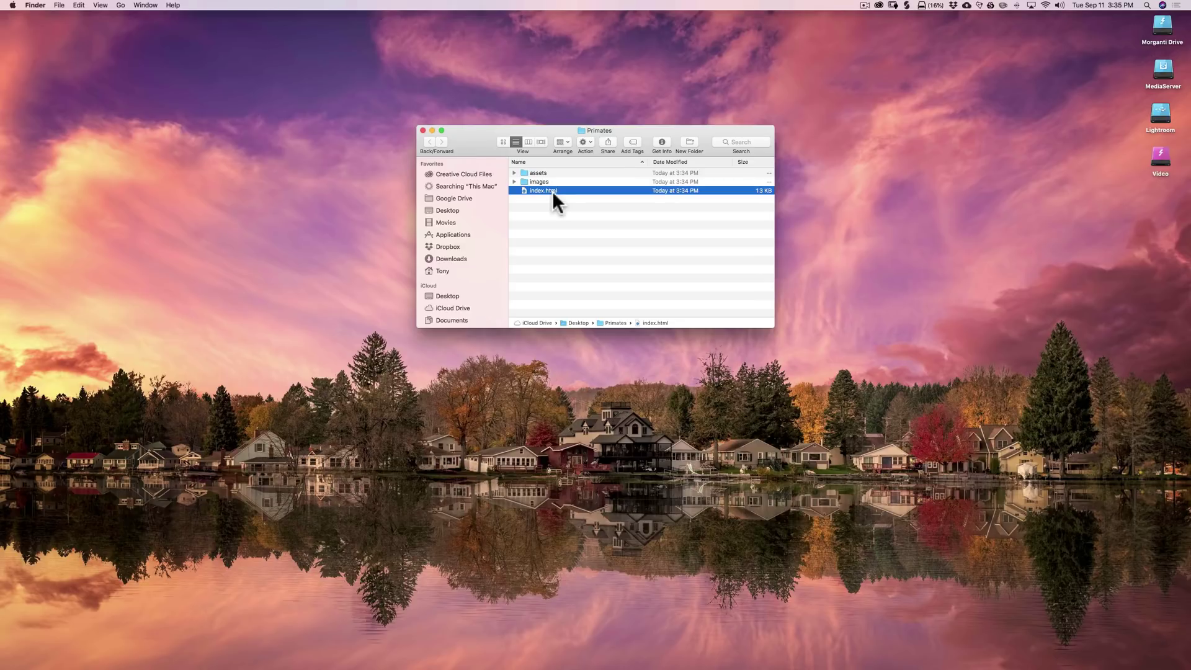
Switch back to Lightroom from the Dock.
mouse_move(608, 664)
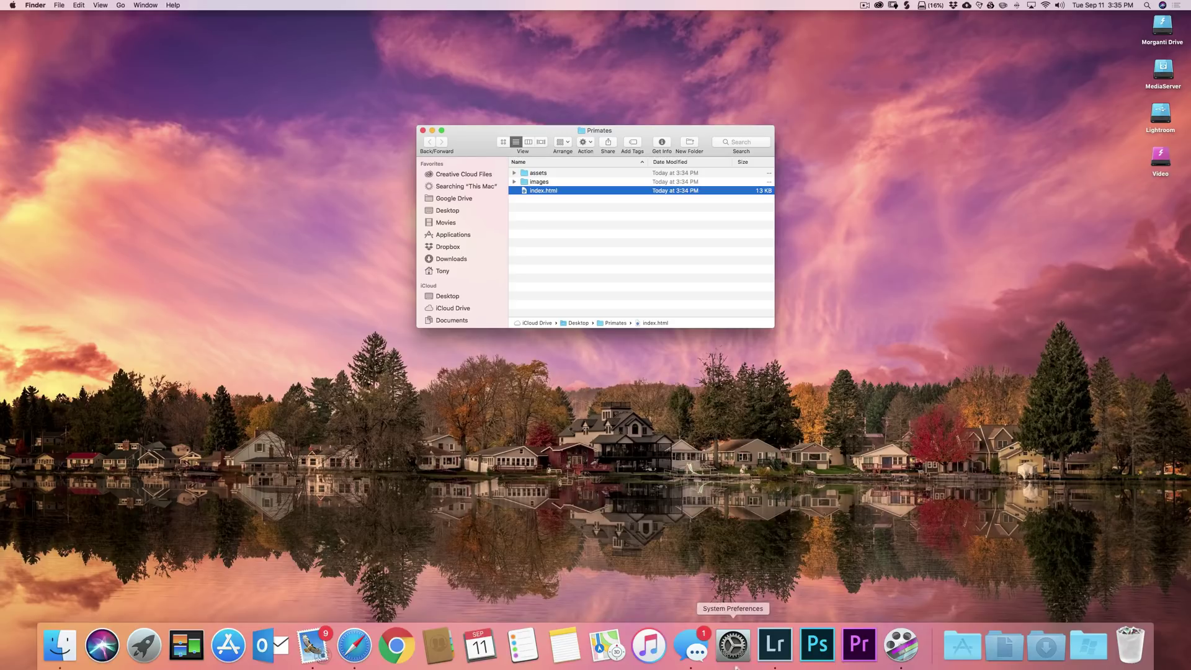
click(774, 645)
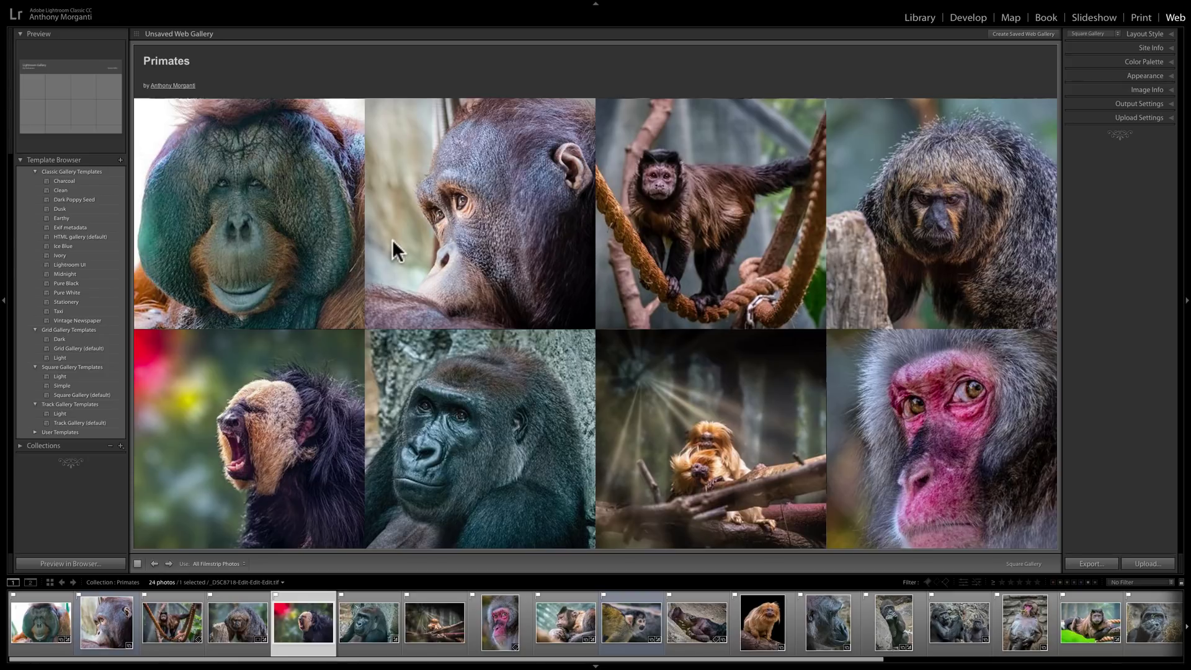
Create a new user template named 'My Web Gallery' in the Template Browser.
click(121, 160)
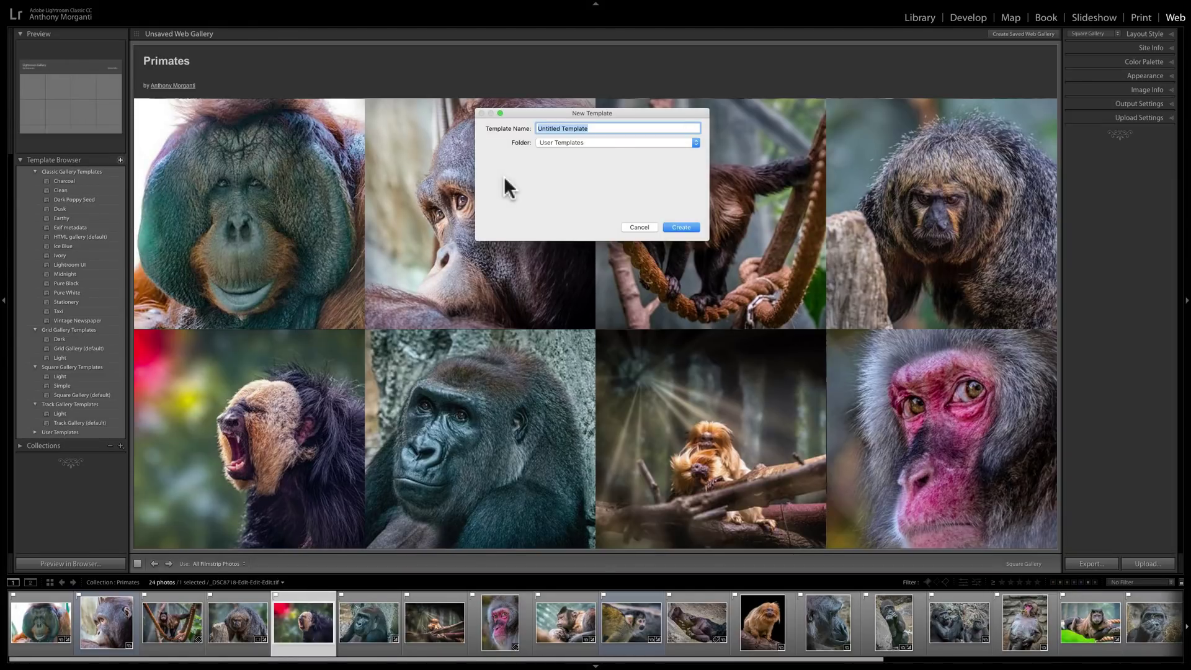
text(My Web Gallery)
click(682, 226)
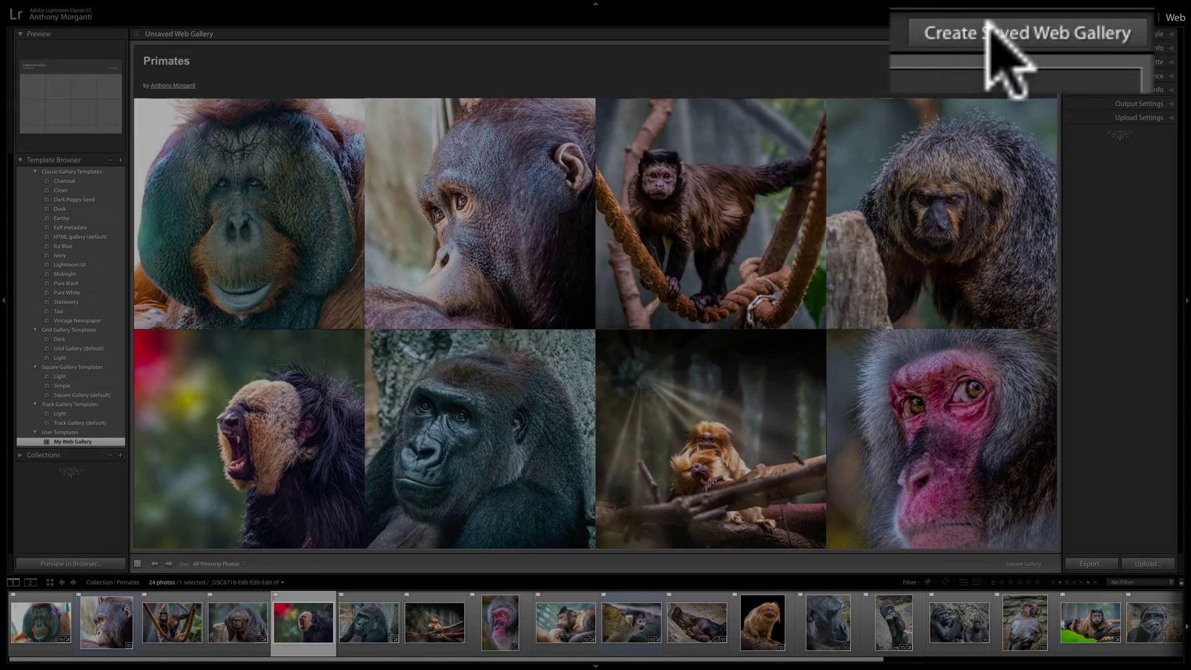
Create a saved web gallery named 'My Primate Web Gallery' inside Primates.
click(1023, 34)
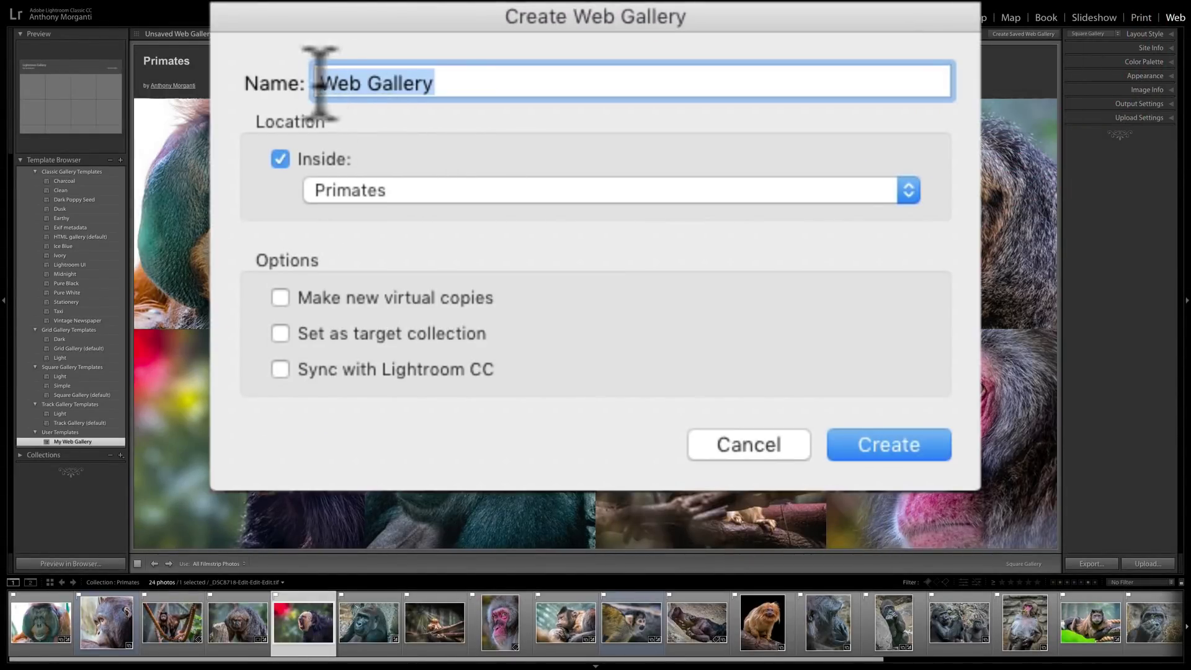
click(321, 80)
text(My Pri)
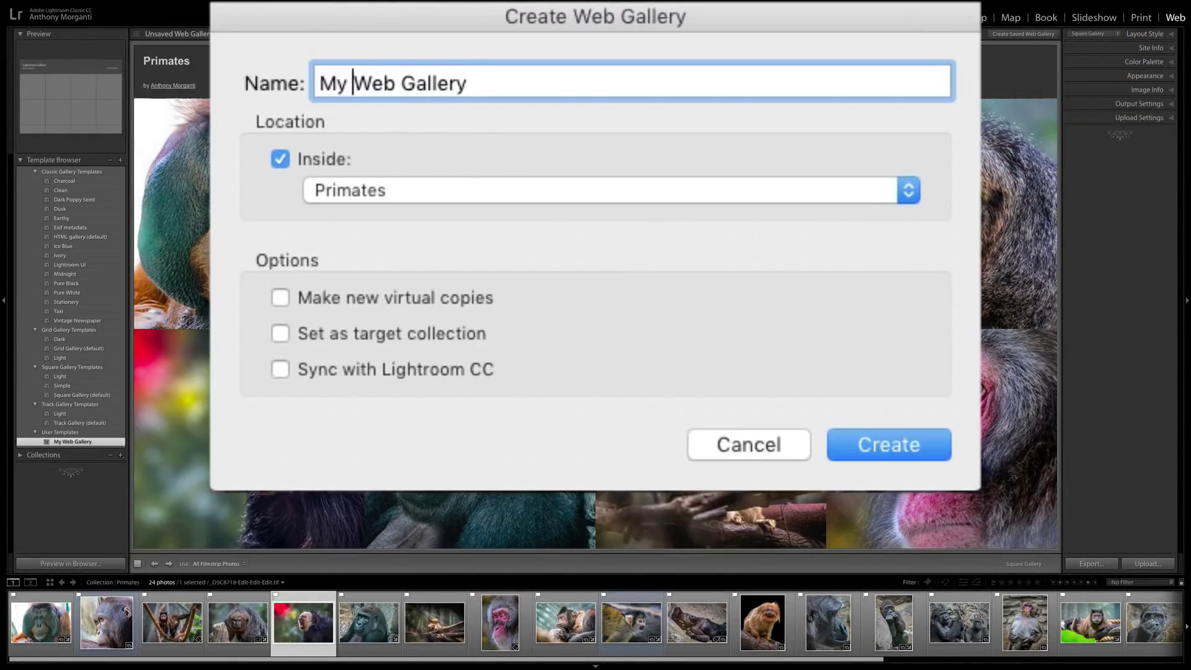
text(mate)
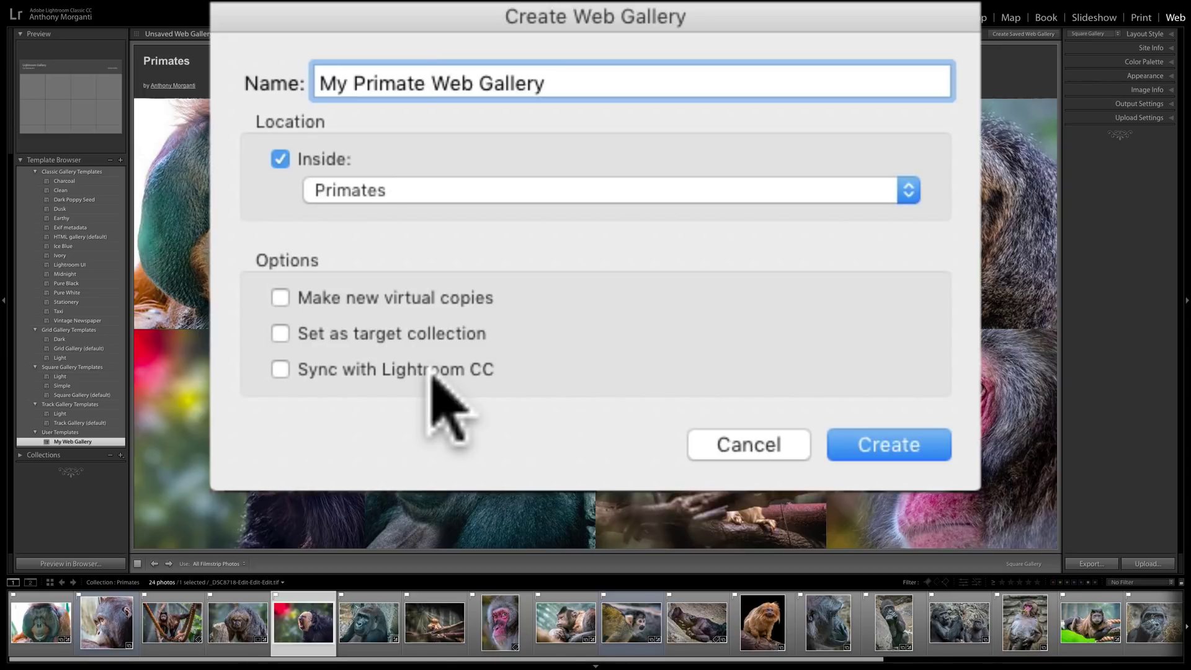
click(890, 444)
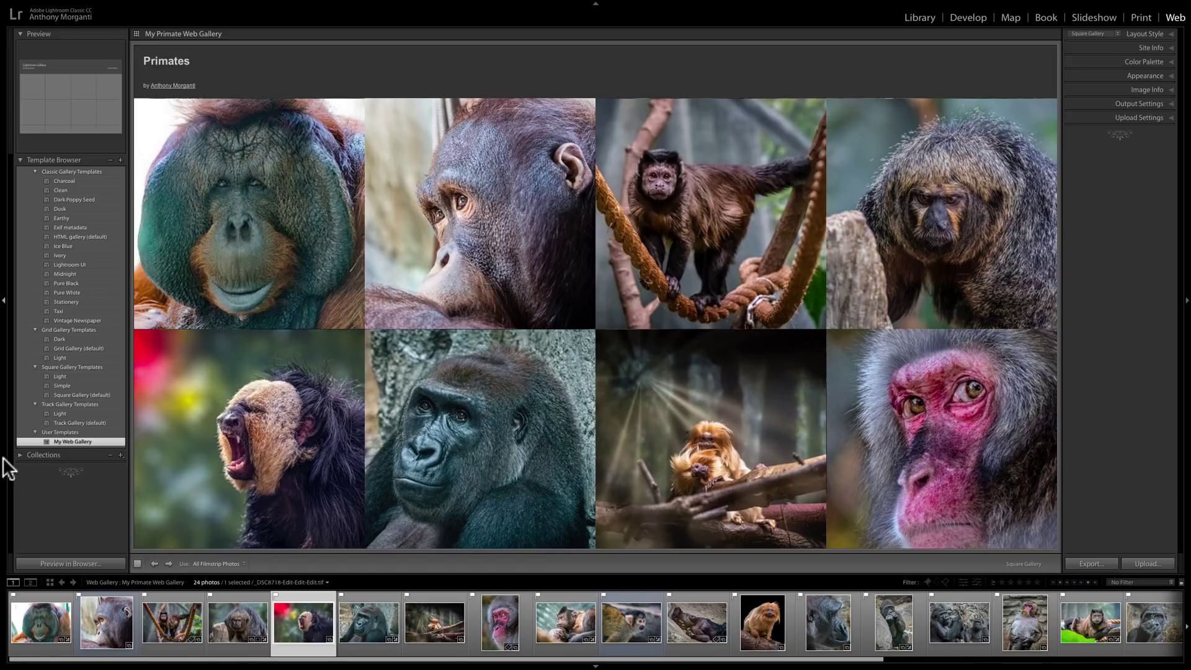
Expand the Collections panel and scroll to My Primate Web Gallery under Primates.
click(20, 456)
scroll(69, 460, down, 3)
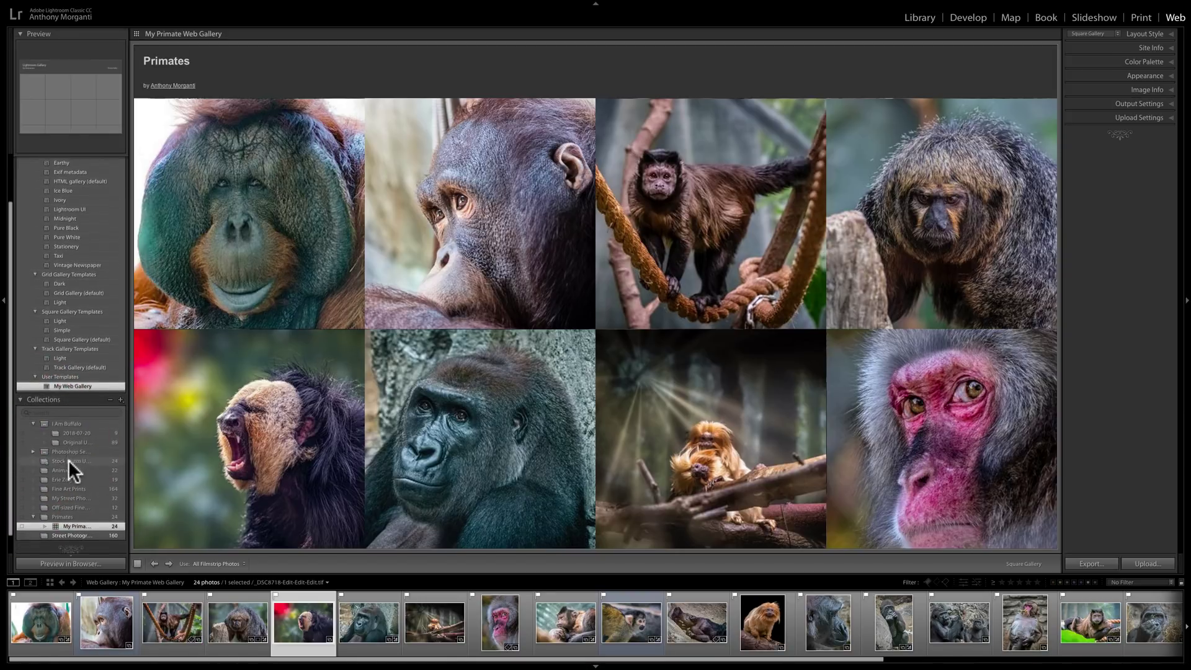